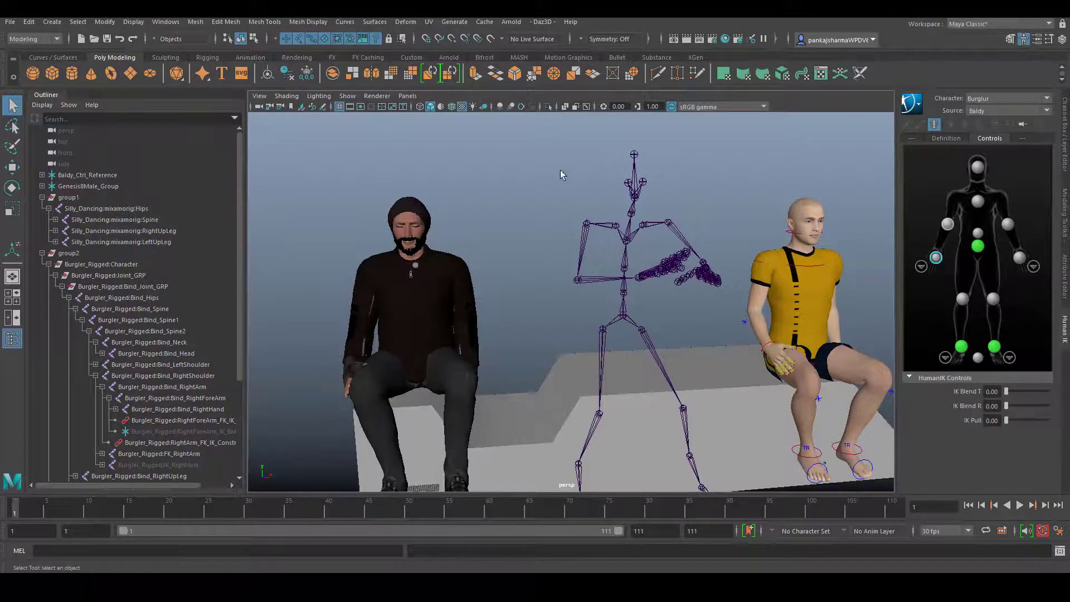
Inspect the mocap skeleton and the Burglur character by selecting each, then play the 111-frame animation.
left_click_drag(563, 143, 688, 314)
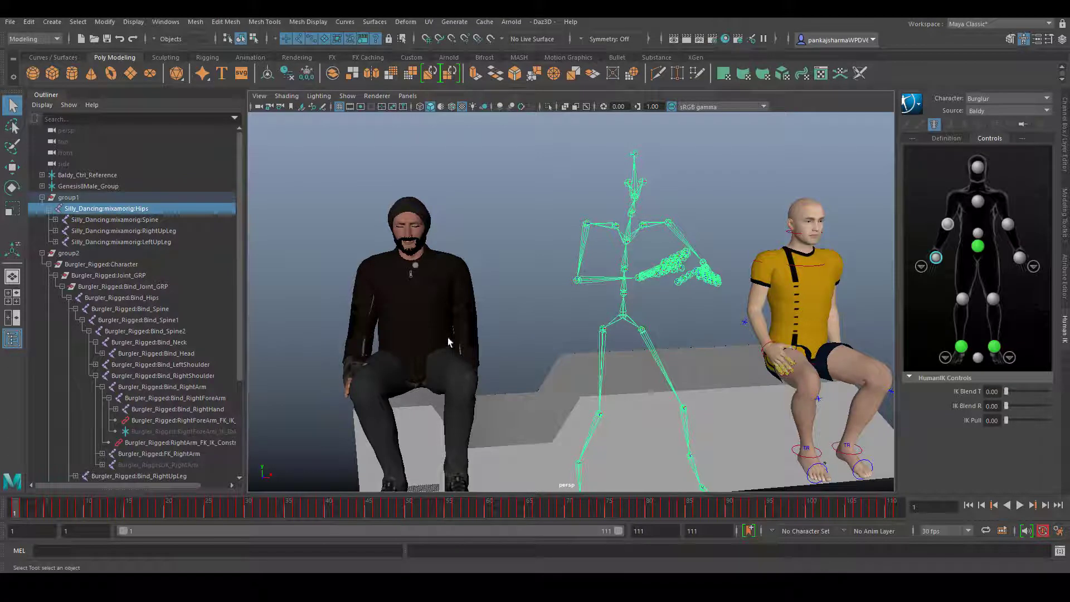
left_click(517, 223)
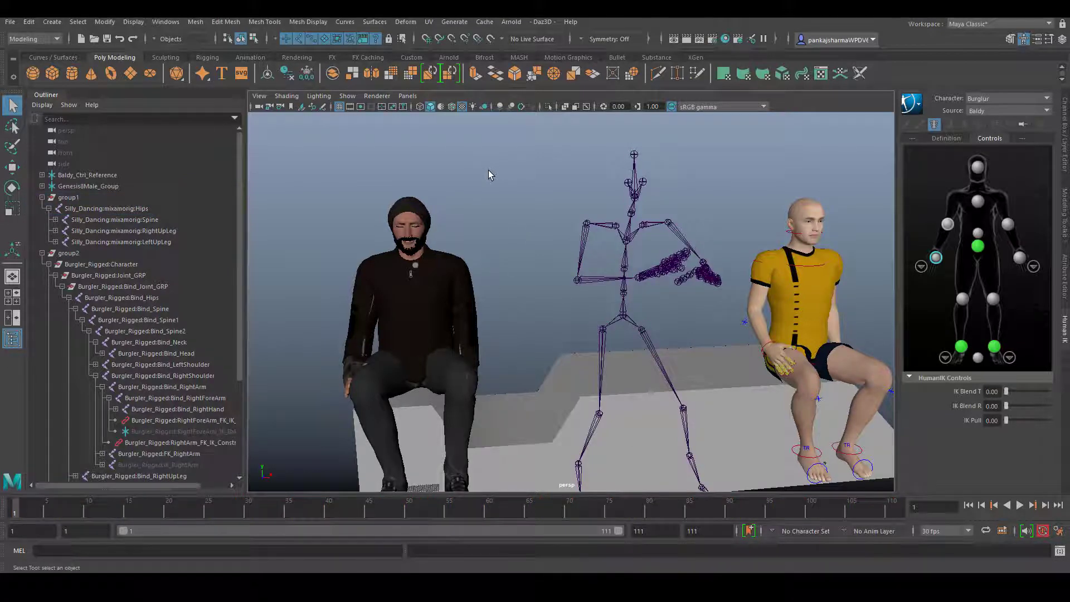
left_click_drag(462, 190, 329, 339)
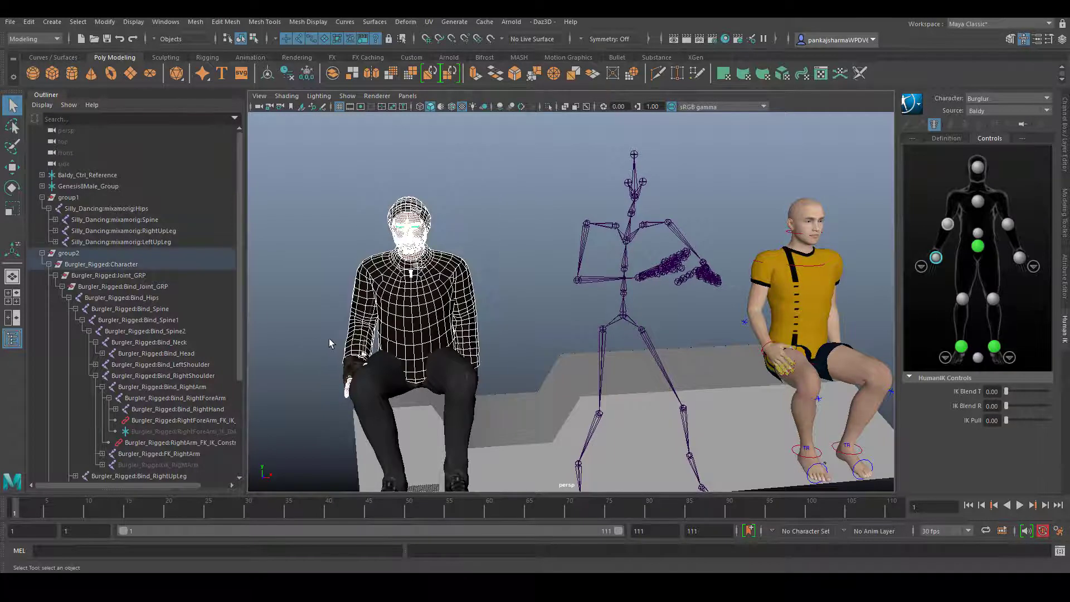
left_click(764, 176)
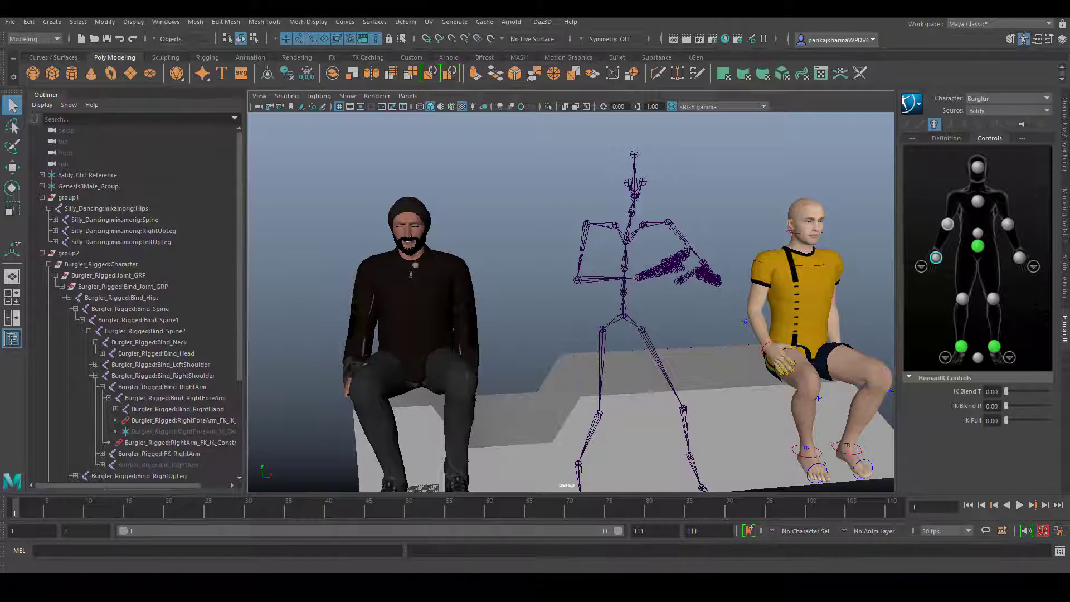
key("alt+v")
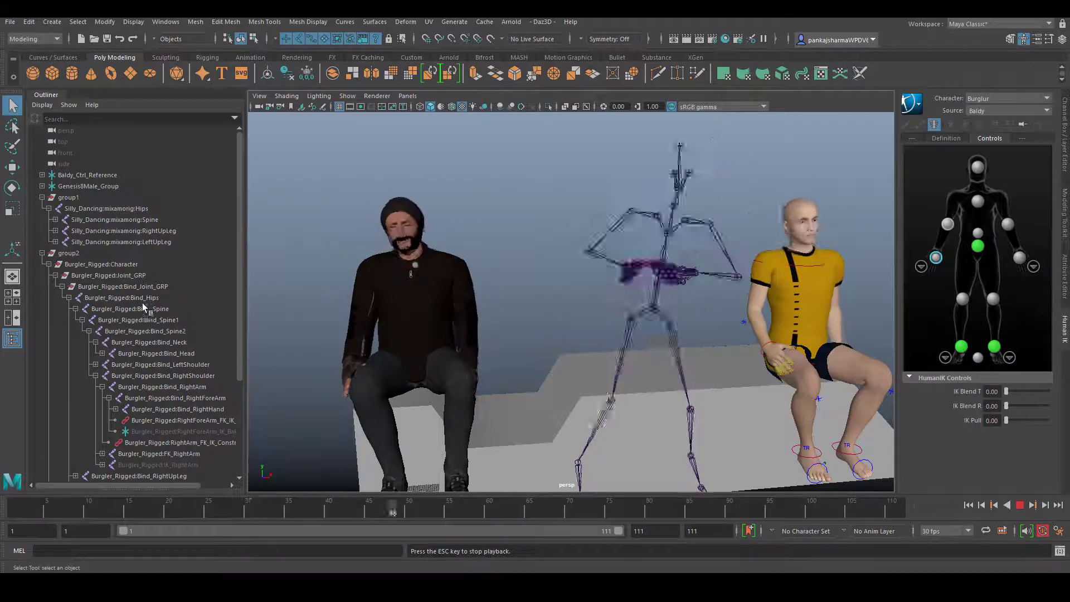
Check Burglur's Bind_Head joint and Baldy's head effector in the Channel Box, toggling playback.
left_click(156, 354)
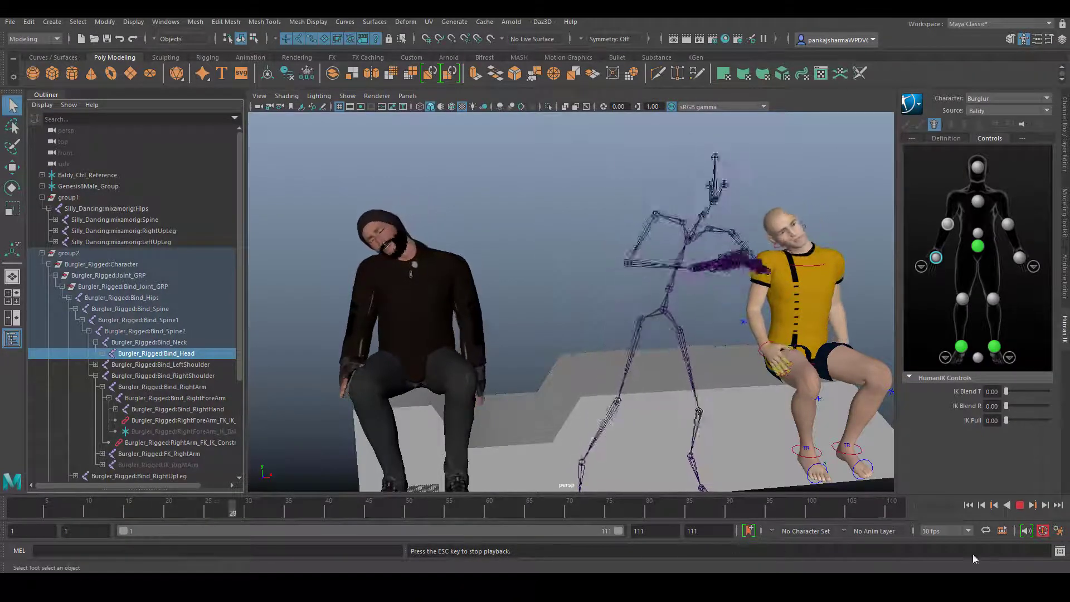
left_click(1019, 505)
left_click(1066, 162)
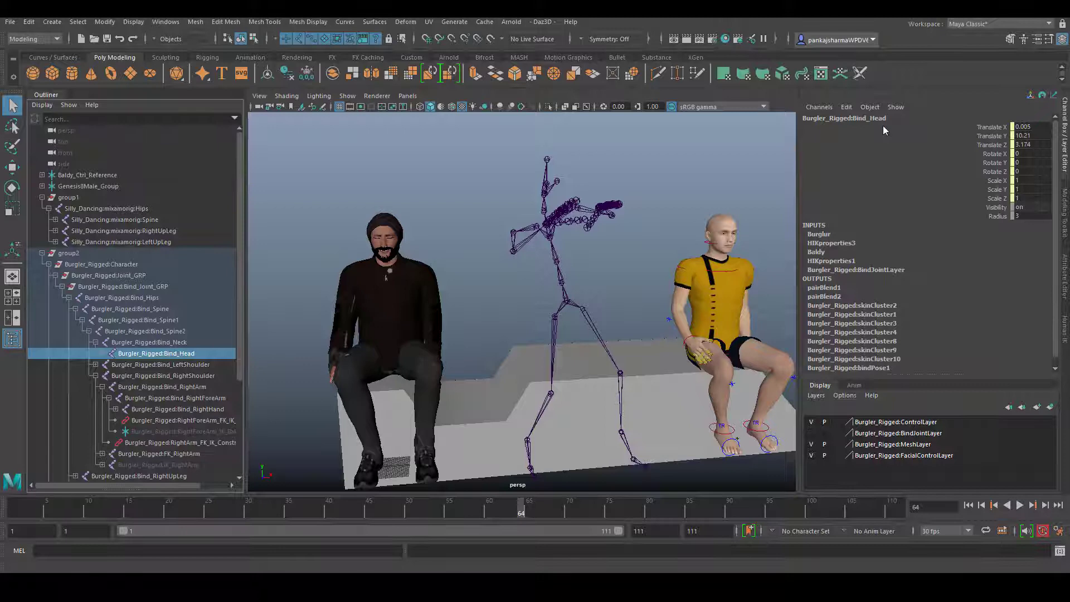
left_click(711, 245)
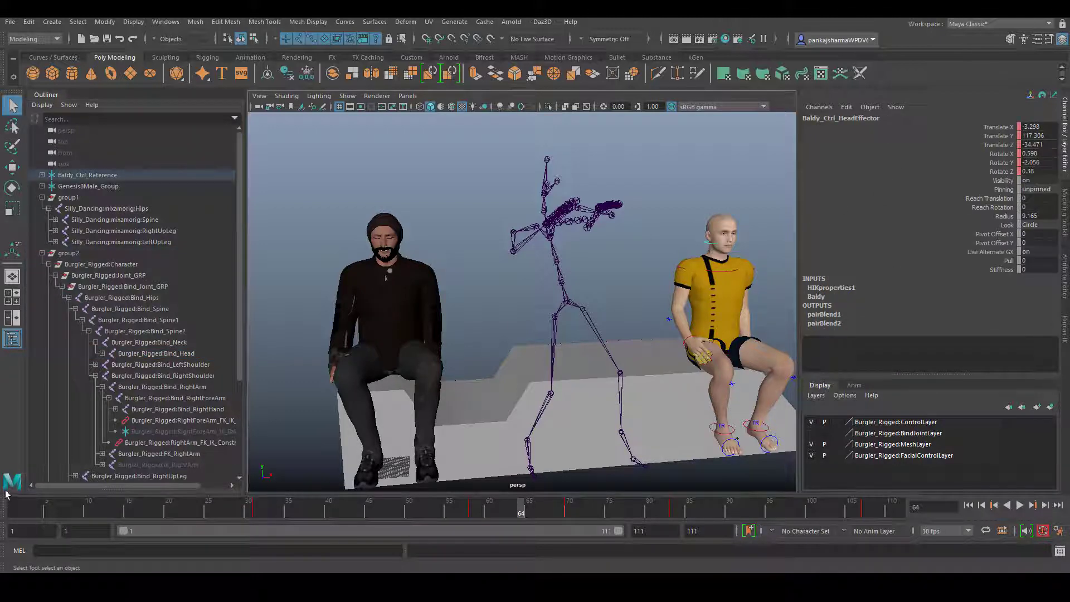
key("alt+v")
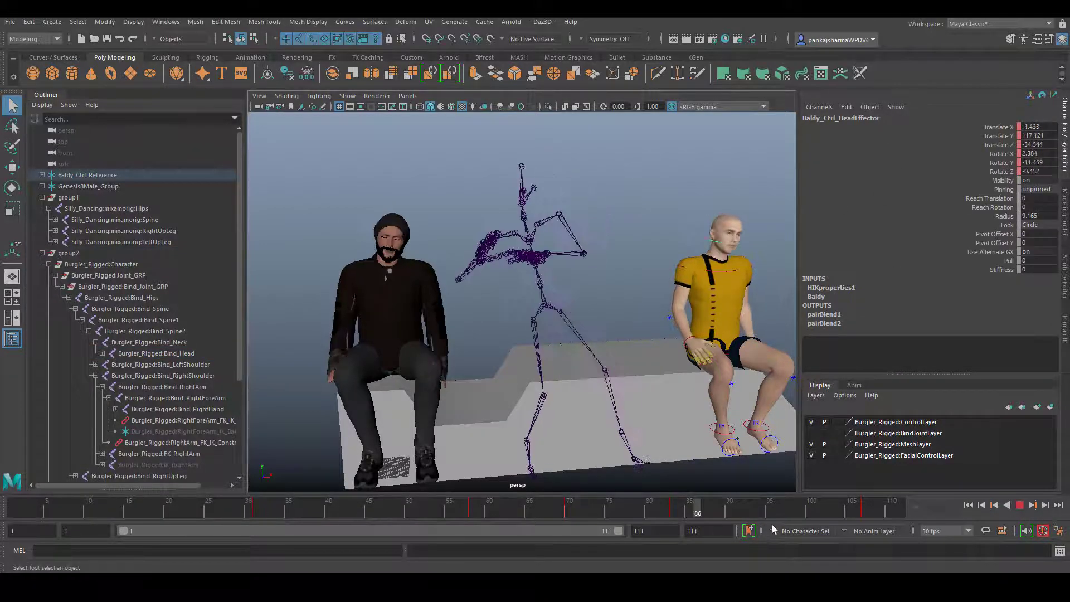
key("alt+v")
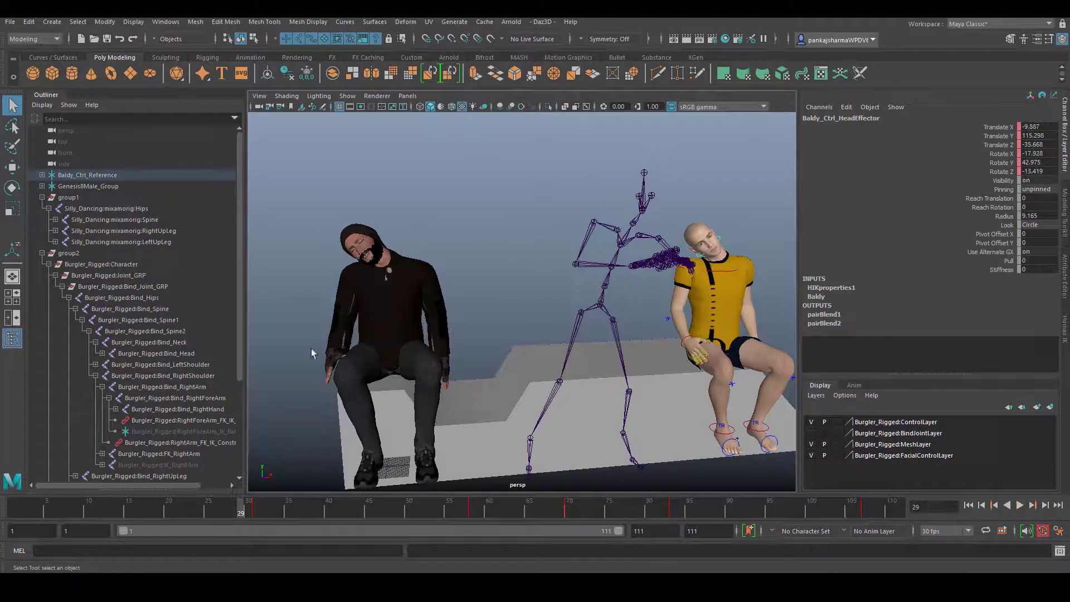
Recheck Bind_Head's inputs, deselect, and return to the HumanIK panel showing Baldy as source.
left_click(175, 352)
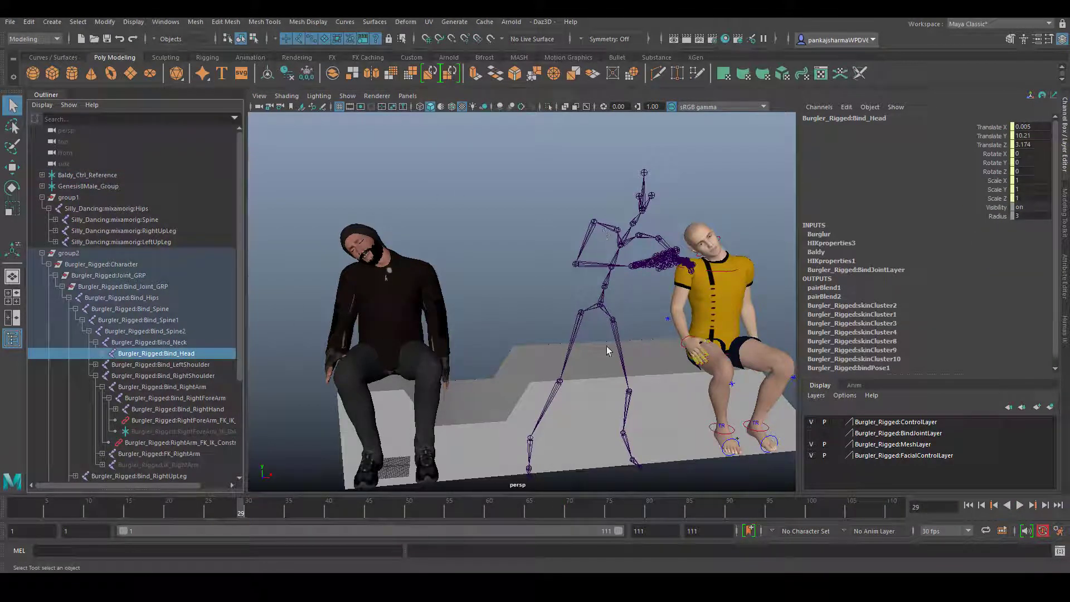
left_click(747, 233)
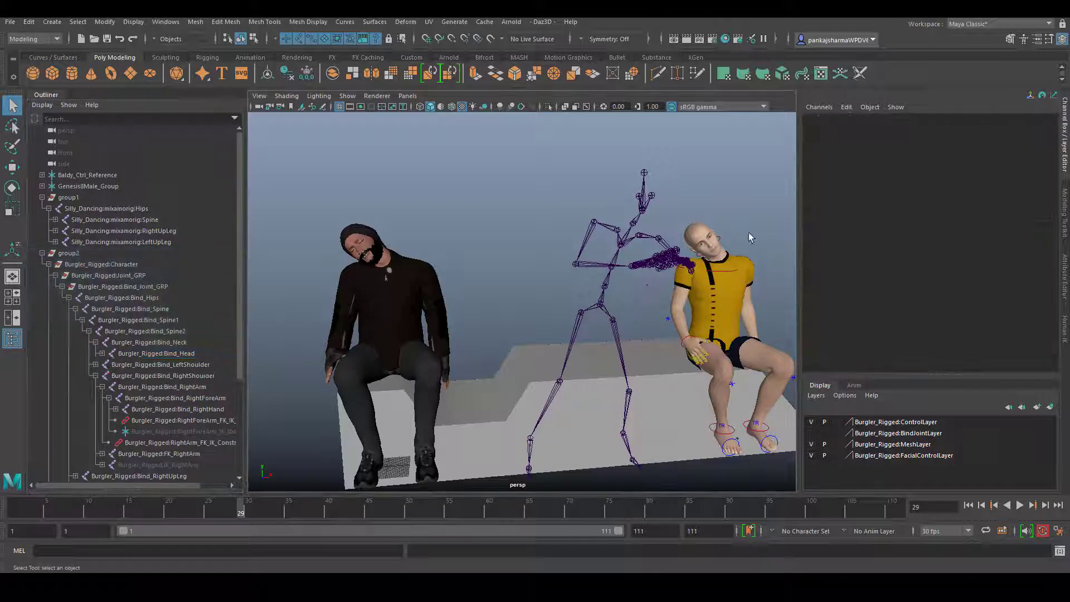
left_click(1061, 334)
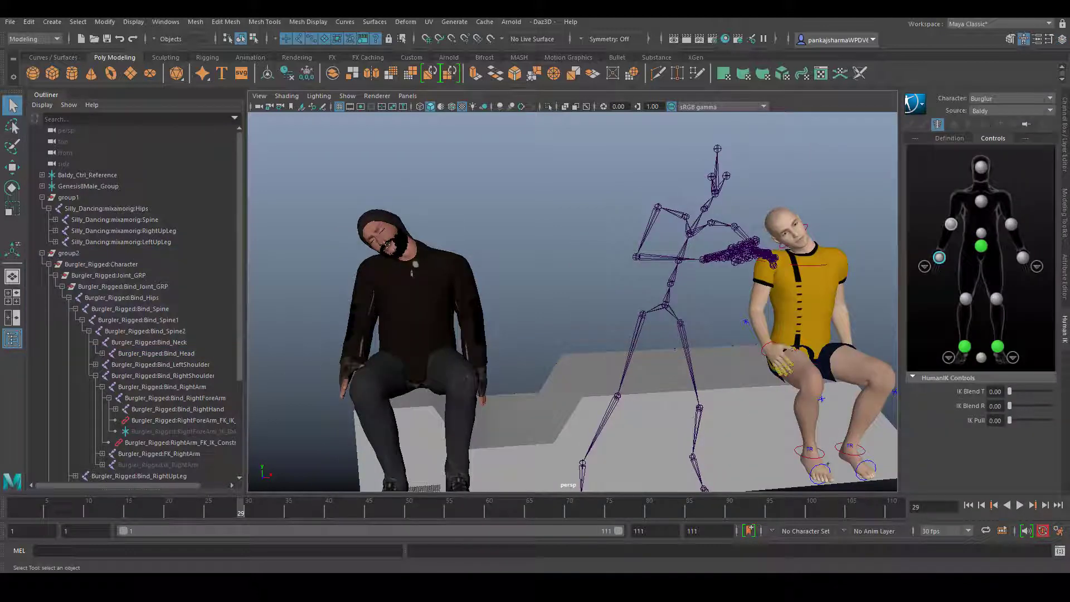
Set Burglur's HumanIK source to SillyDance and play the animation.
left_click(981, 113)
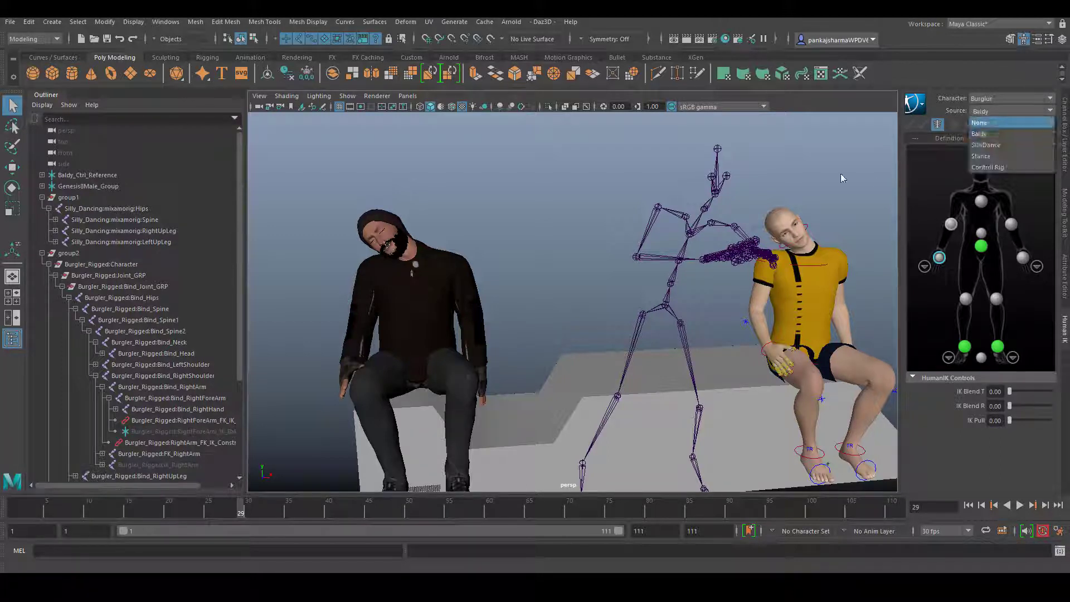
left_click(1012, 145)
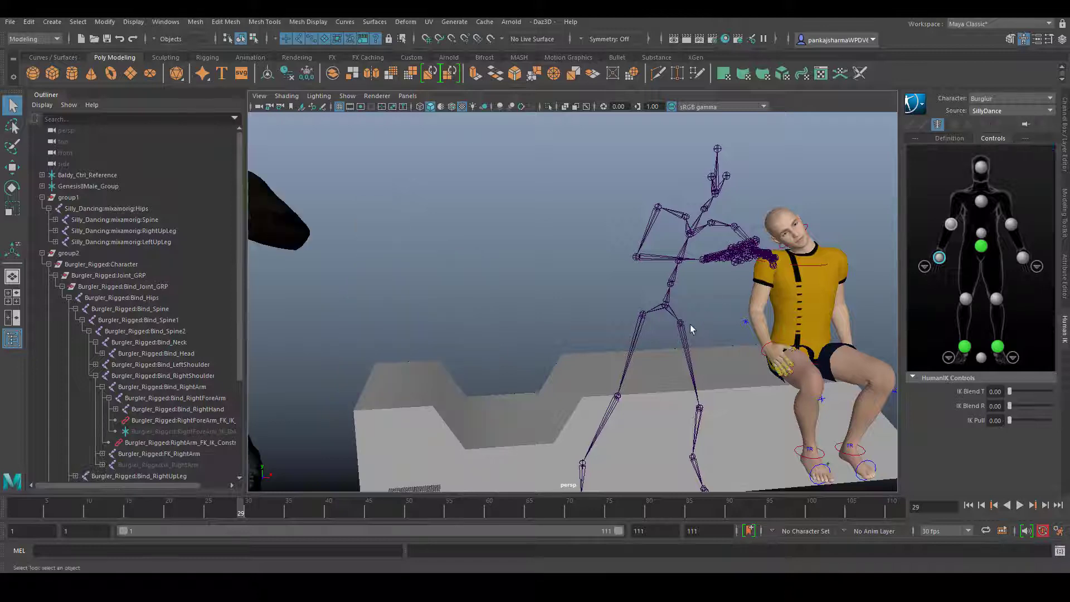
right_click_drag(665, 345, 480, 382, "alt")
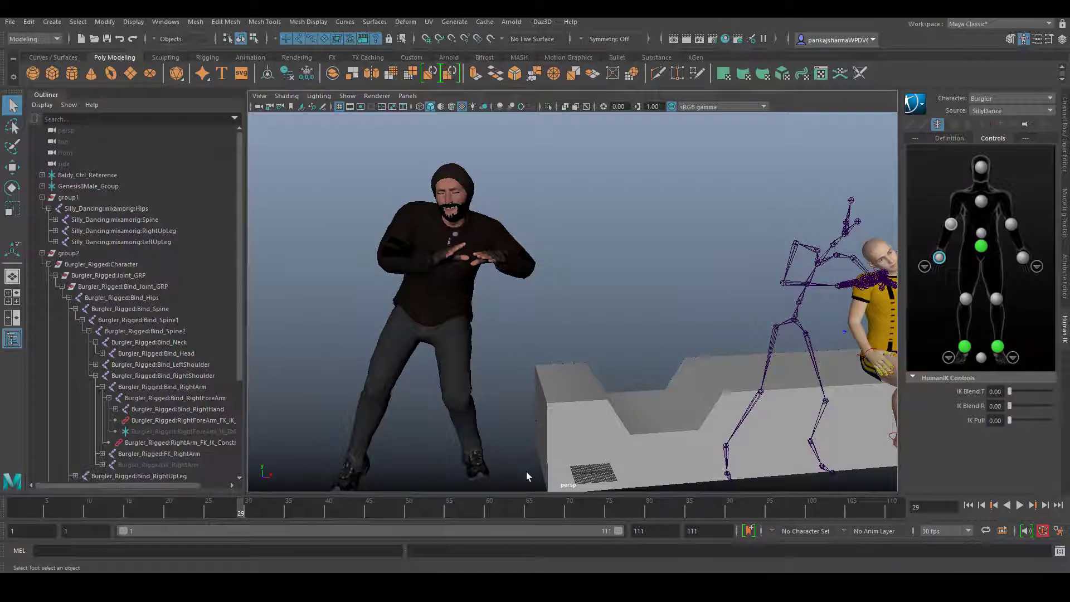
key("alt+v")
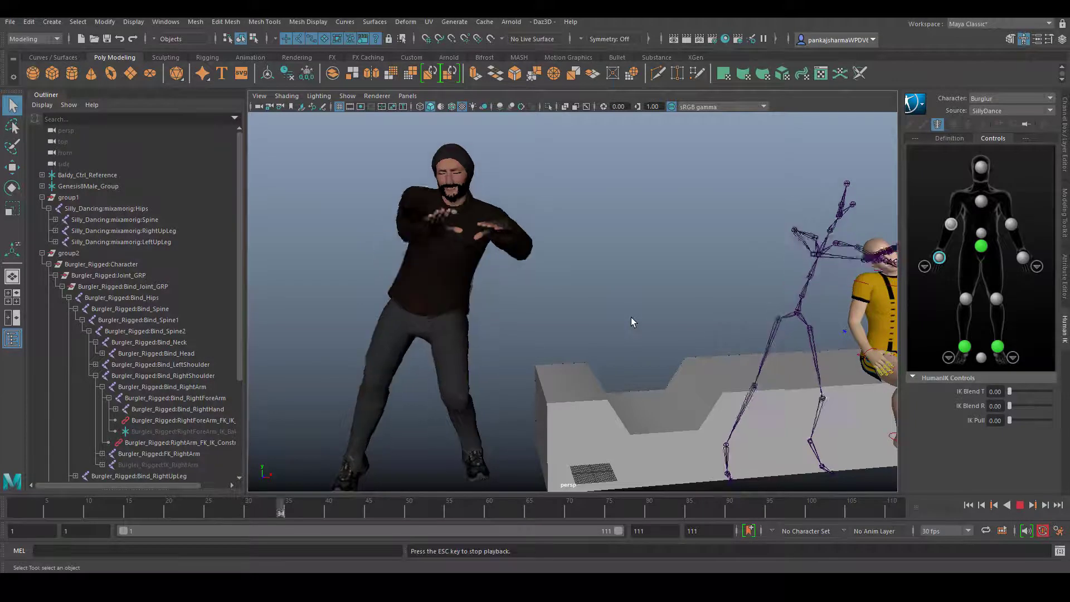
Orbit and pan the view to watch Burglur dance beside Baldy and the block.
right_click_drag(636, 334, 582, 306, "alt")
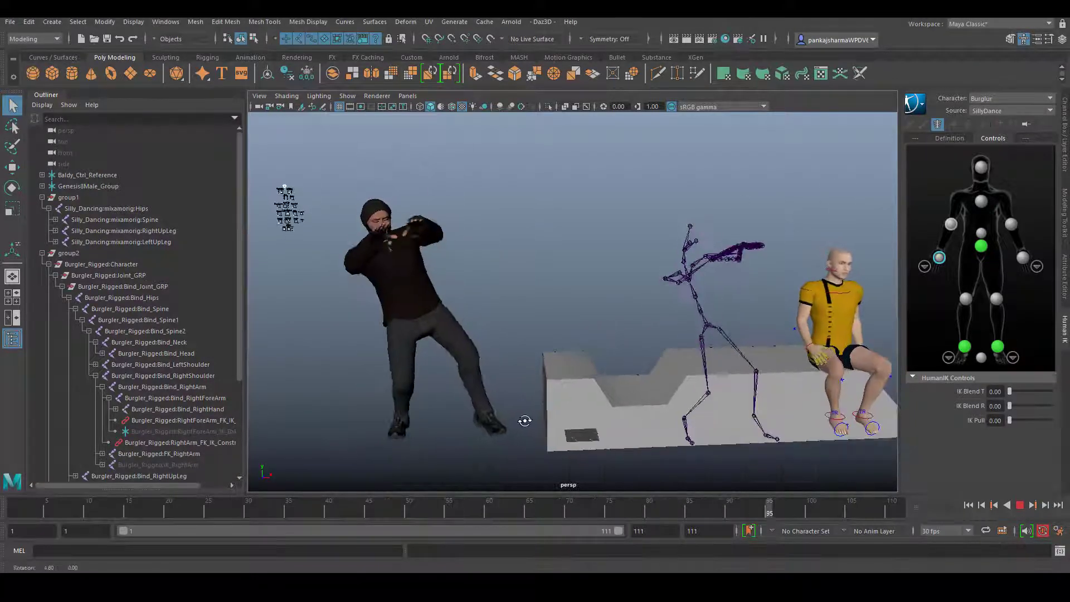
right_click_drag(509, 394, 562, 403, "alt")
middle_click_drag(562, 403, 473, 394, "alt")
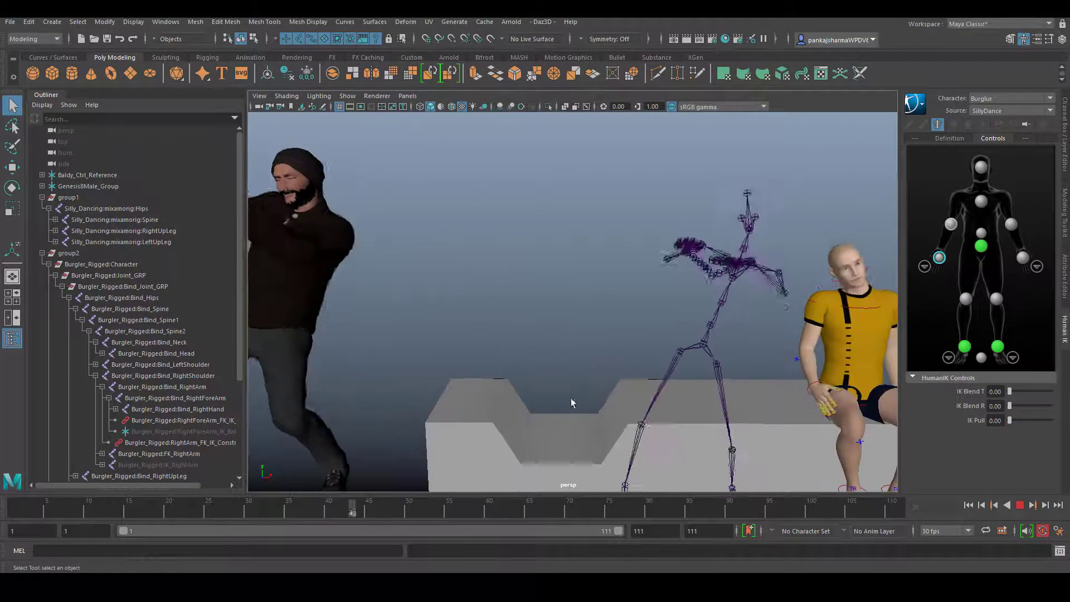
middle_click_drag(573, 407, 501, 404, "alt")
middle_click_drag(590, 316, 637, 382, "alt")
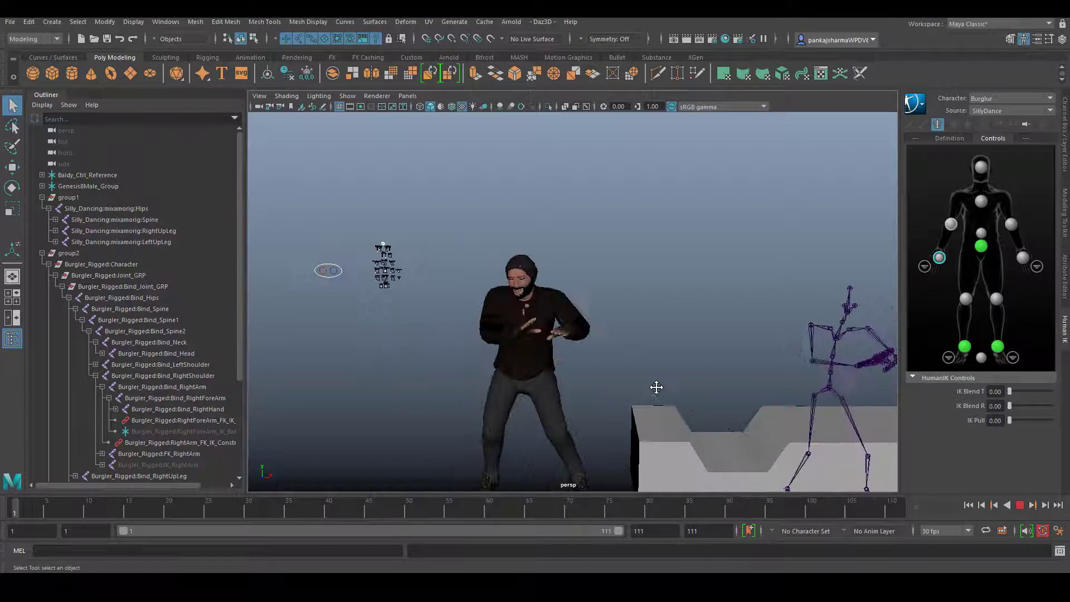
middle_click_drag(654, 386, 545, 331, "alt")
Switch the HumanIK character to Baldy and change its source from Control Rig to SillyDance.
left_click(1010, 98)
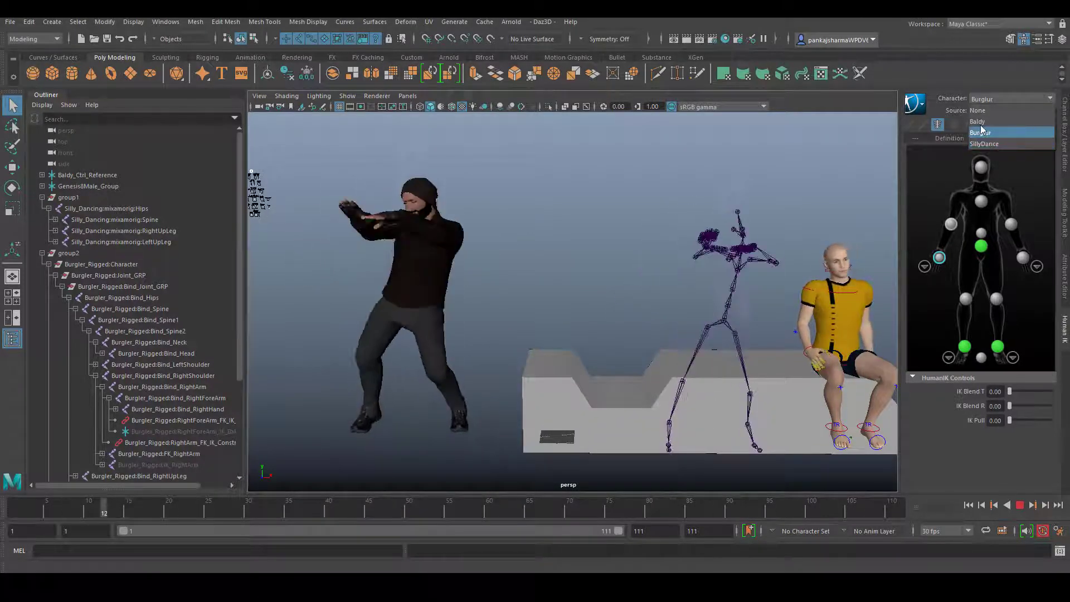
left_click(978, 122)
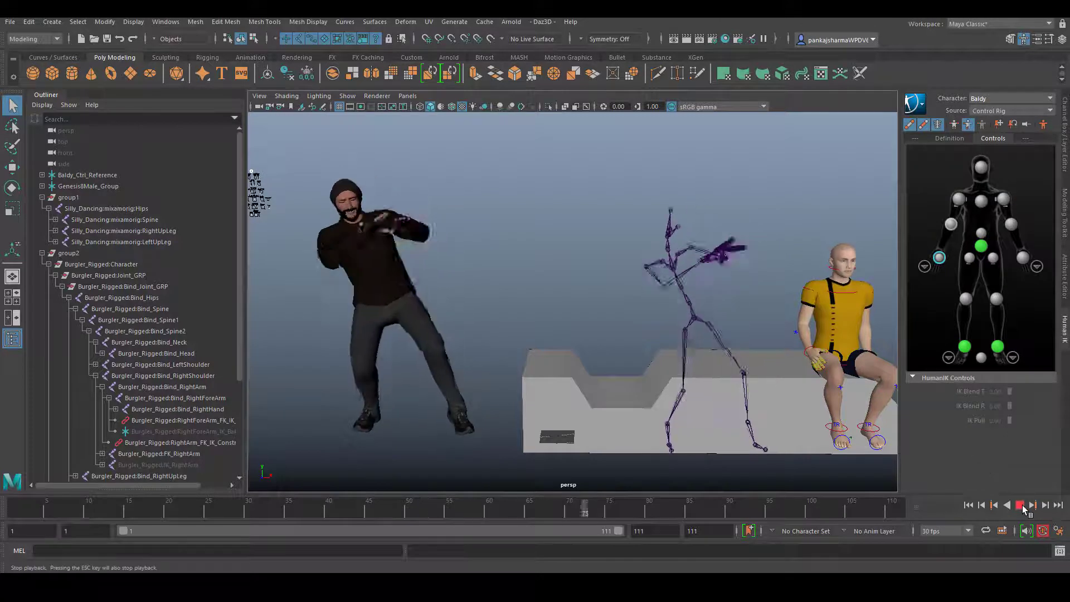
key("Escape")
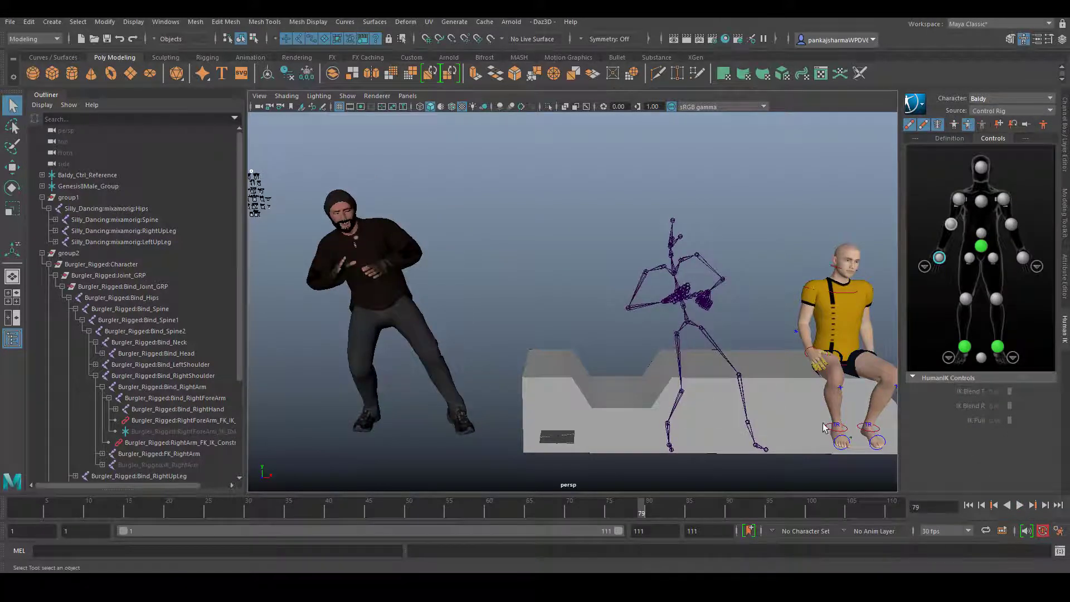
left_click(989, 111)
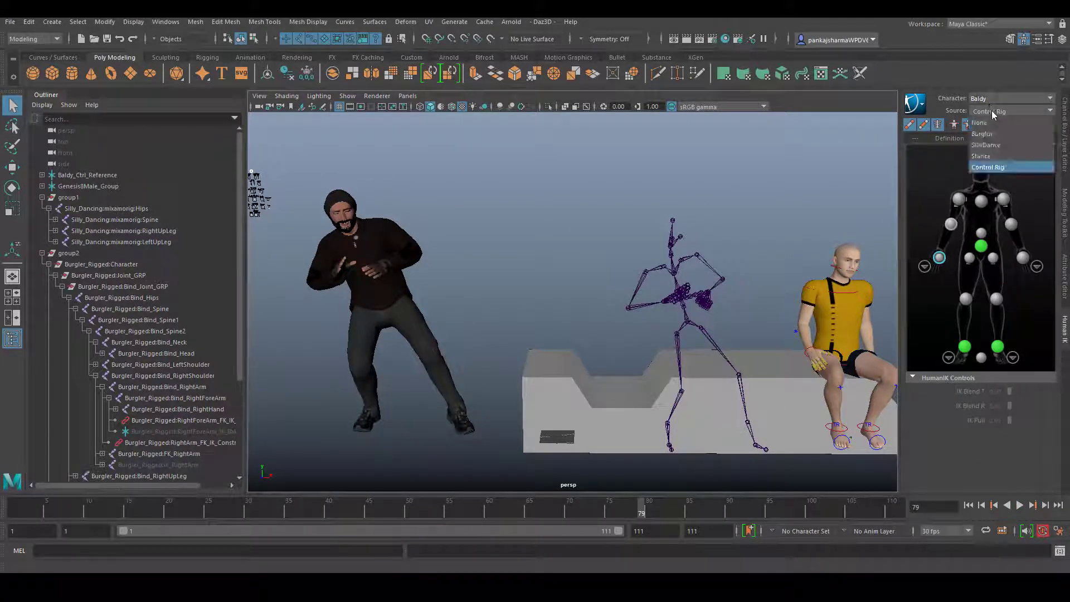
left_click(974, 167)
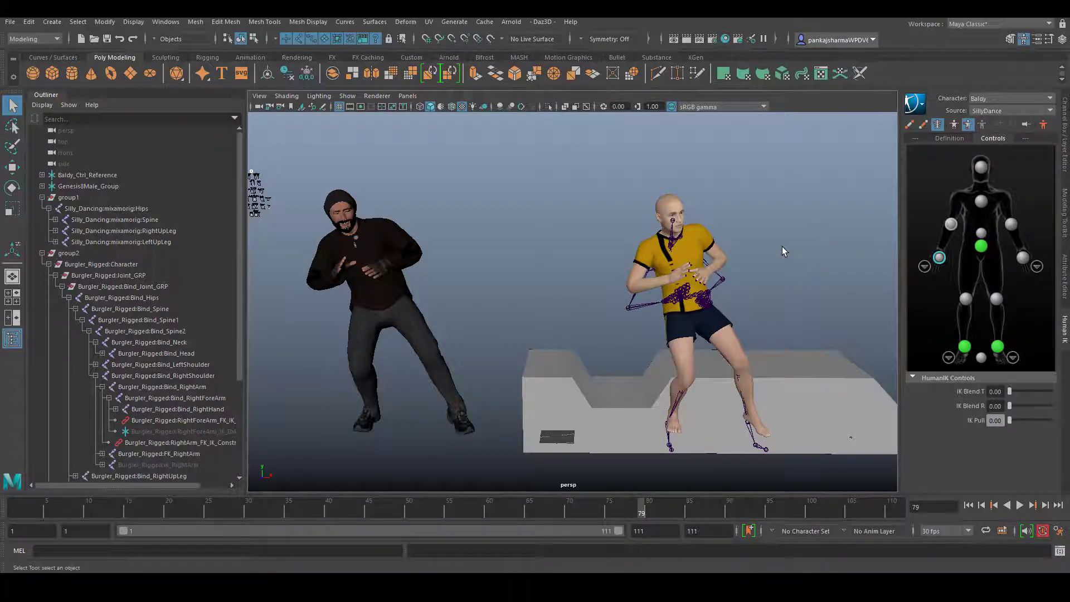
Play back both characters dancing, then start a new empty scene.
key("alt+v")
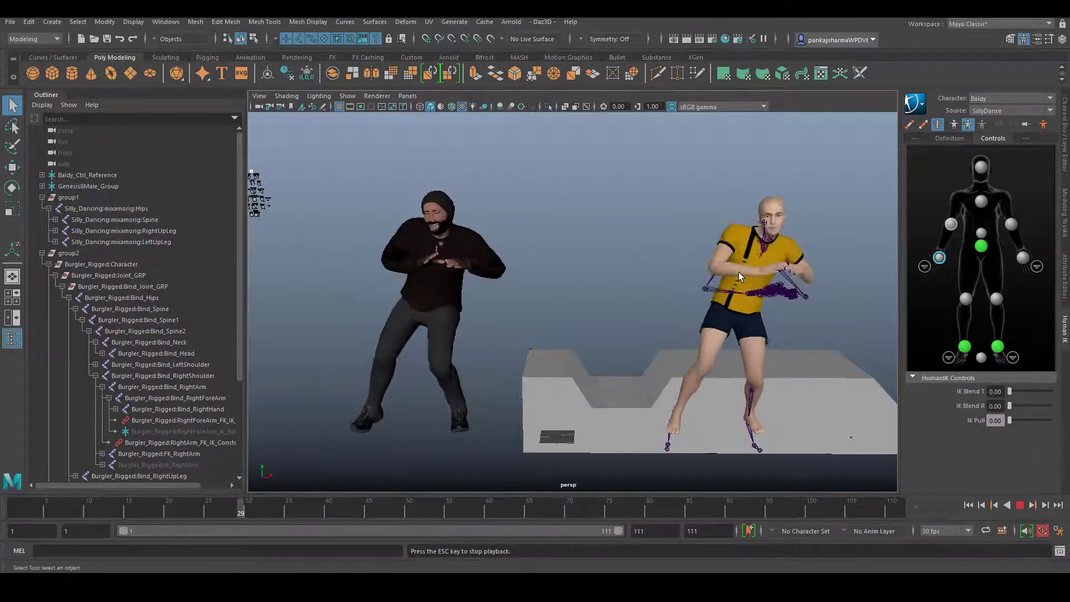
key("Escape")
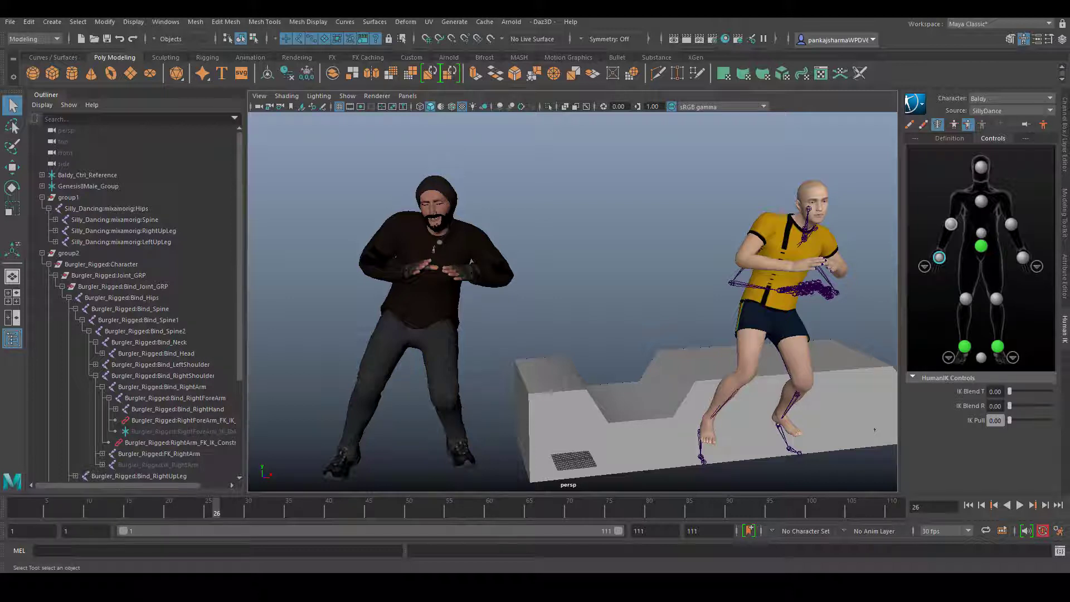
key("ctrl+n")
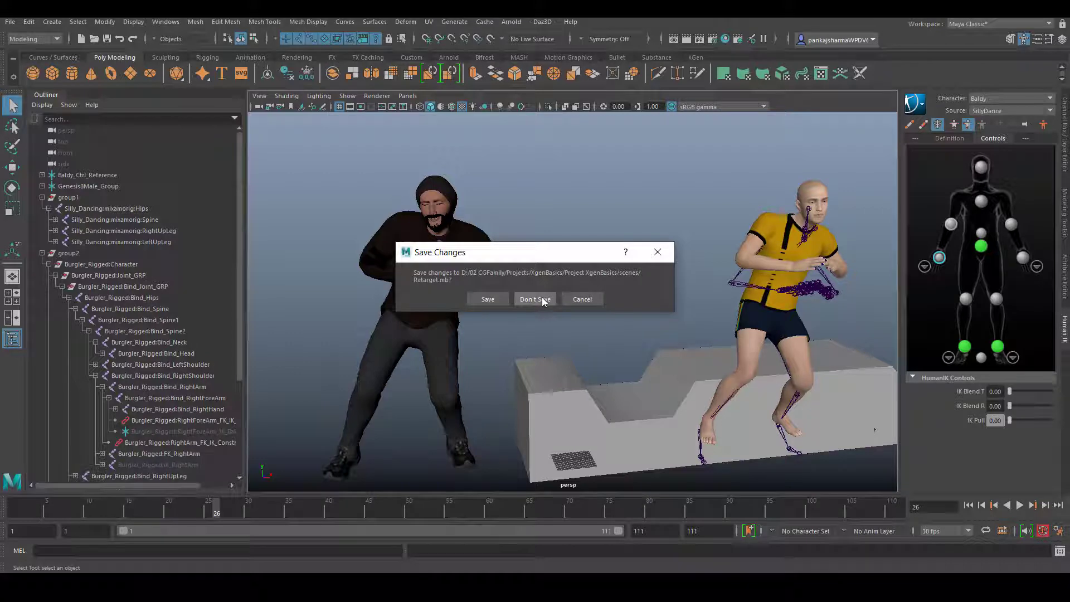
Discard Retarget.mb changes, import Genesis8Male via DazToMaya Auto-Import, and view it from the front.
left_click(541, 299)
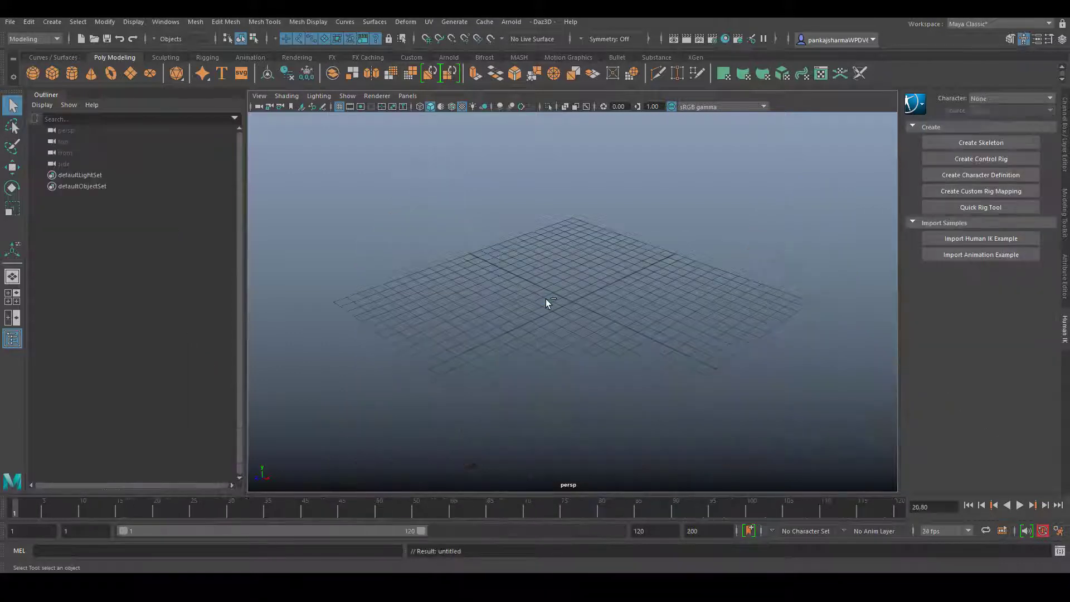
left_click(546, 22)
left_click(579, 43)
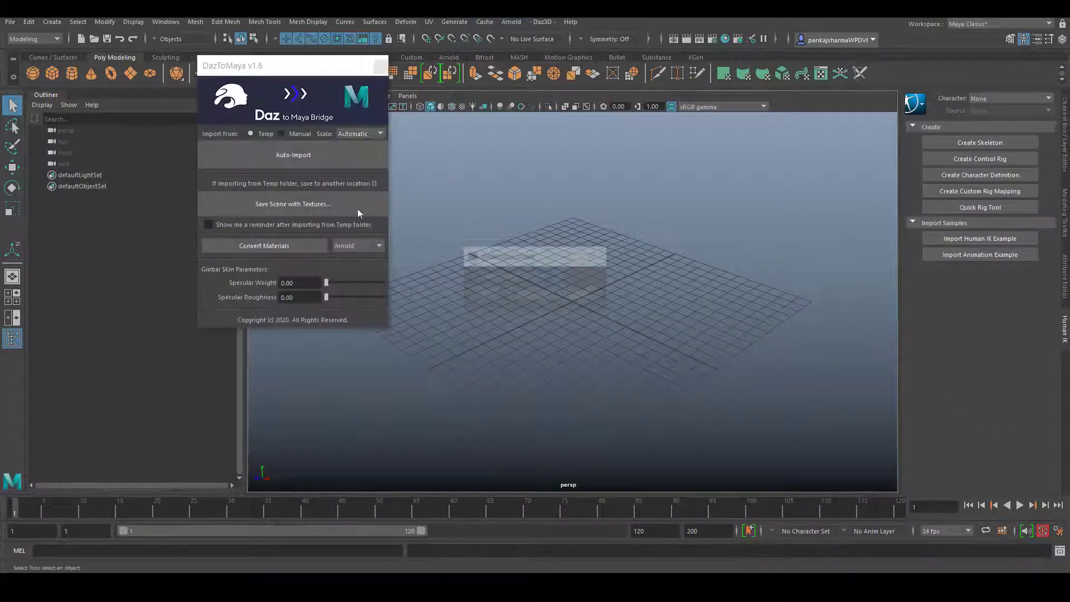
left_click(380, 66)
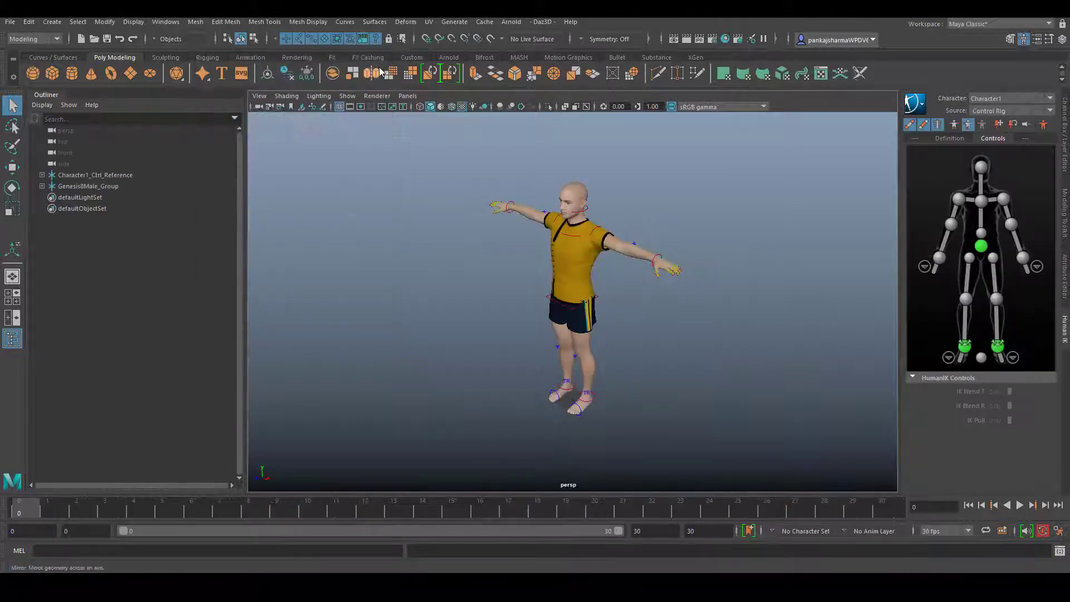
left_click_drag(408, 337, 449, 357, "alt")
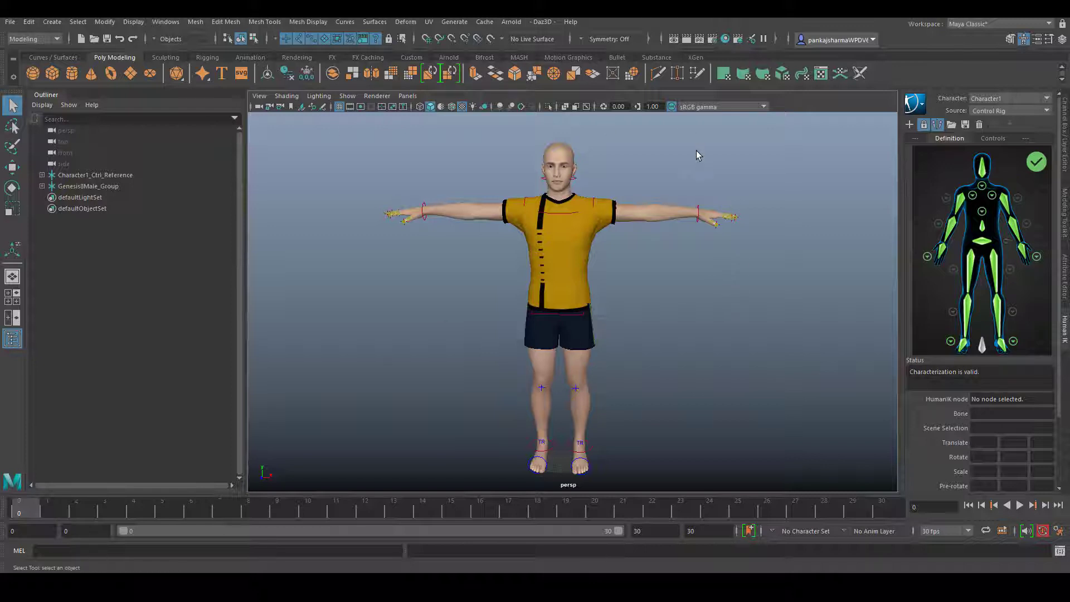
Group the skeleton's Hips into group1, move it left of Genesis8Male along X, and play the dance.
middle_click_drag(470, 394, 545, 414, "alt")
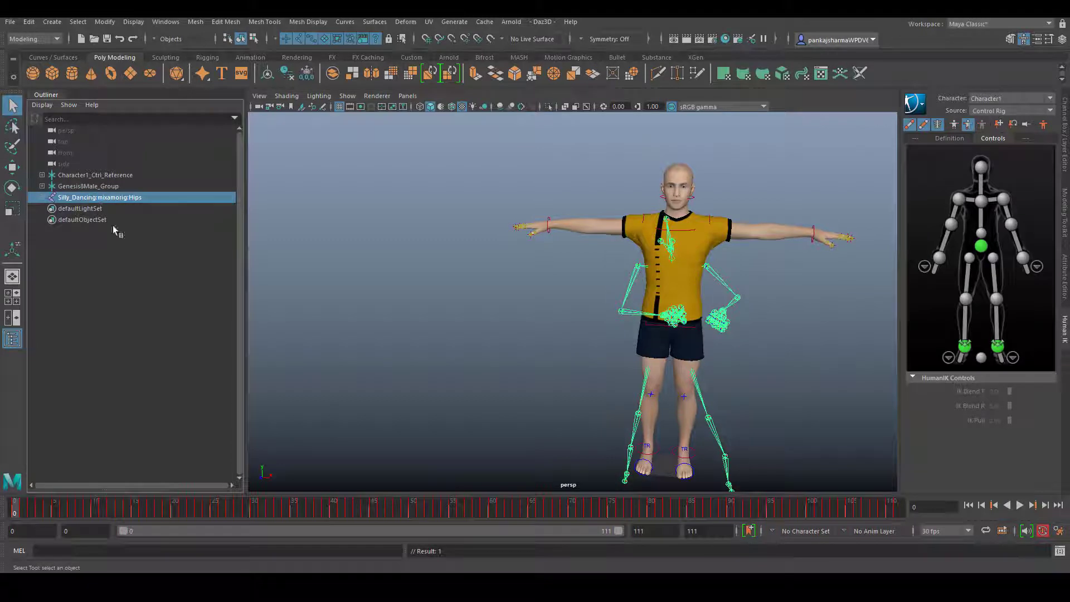
key("ctrl+g")
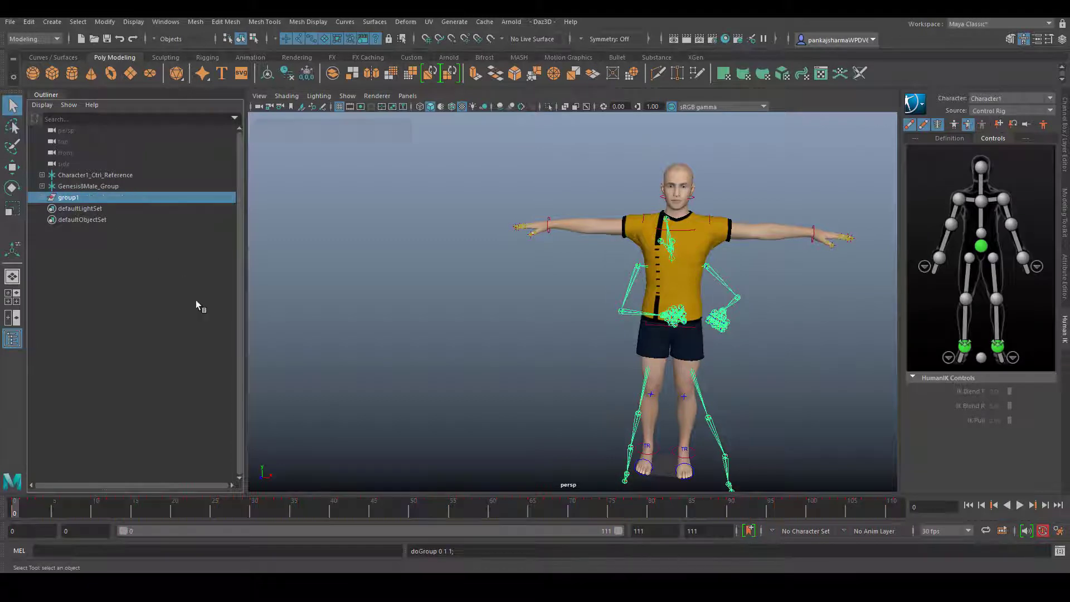
key("w")
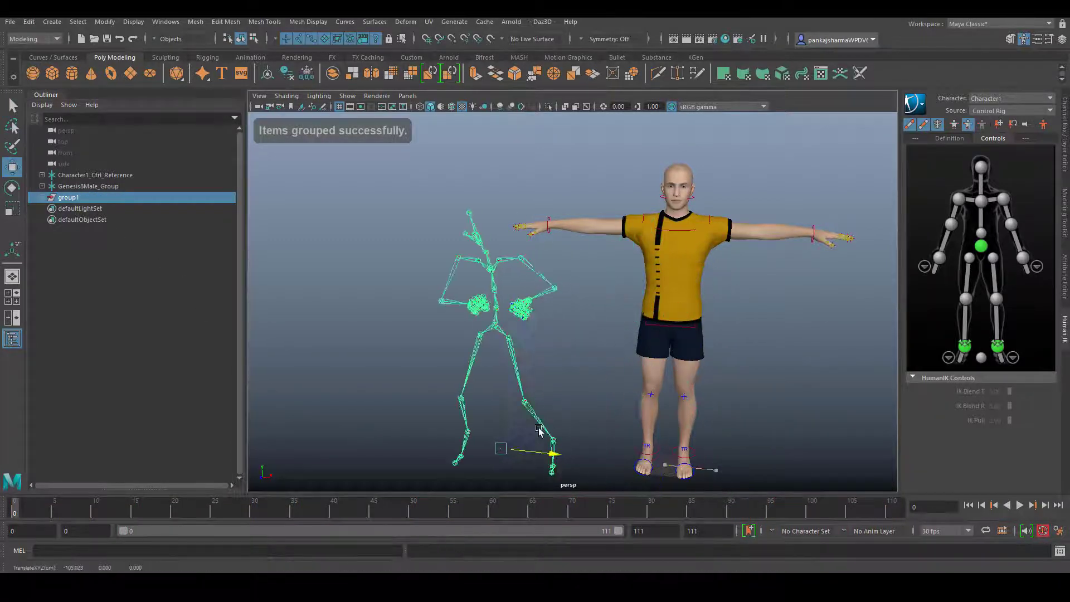
left_click_drag(539, 430, 515, 433)
left_click(372, 384)
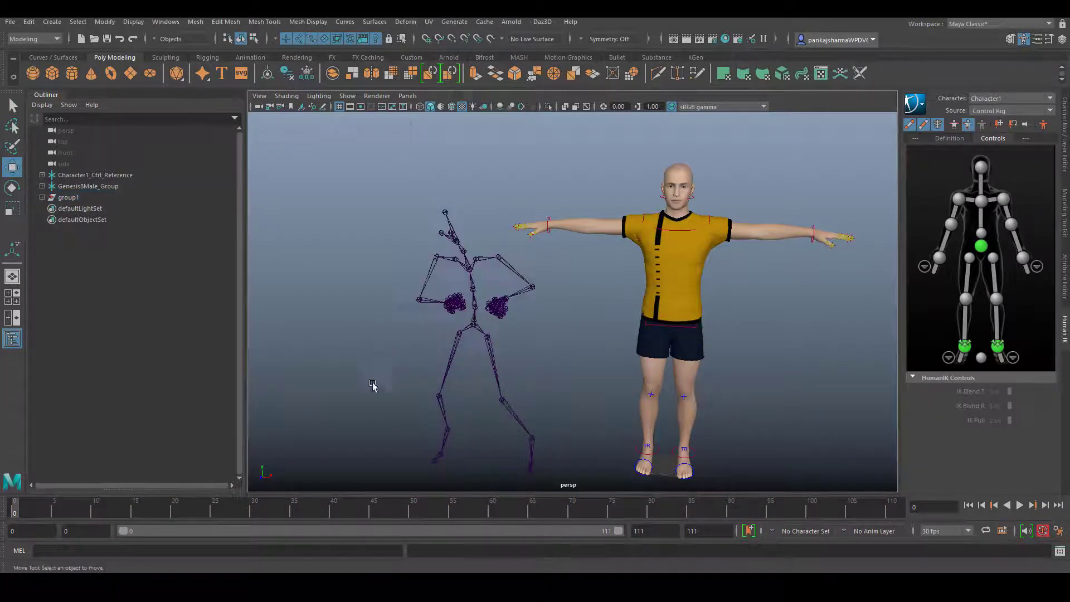
key("alt+v")
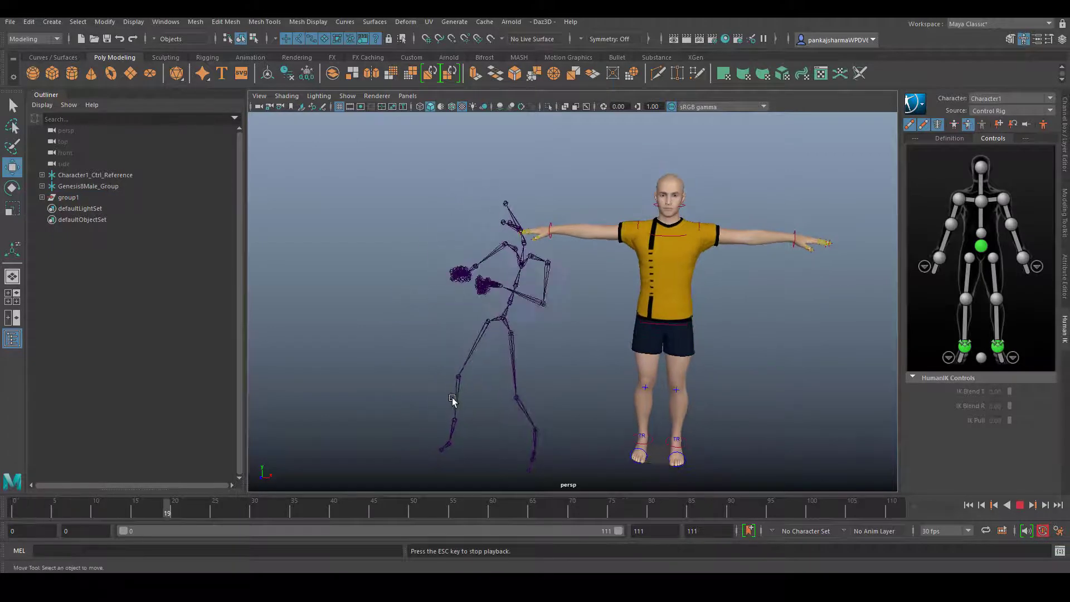
Stop playback and keep the HumanIK source set to Control Rig.
key("Escape")
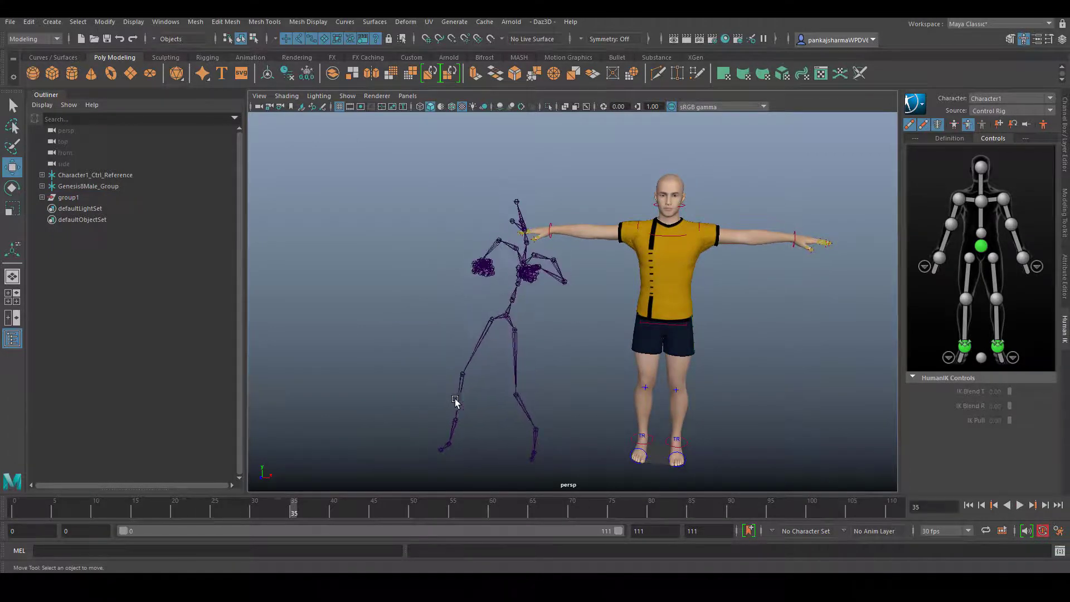
left_click(999, 109)
left_click(992, 121)
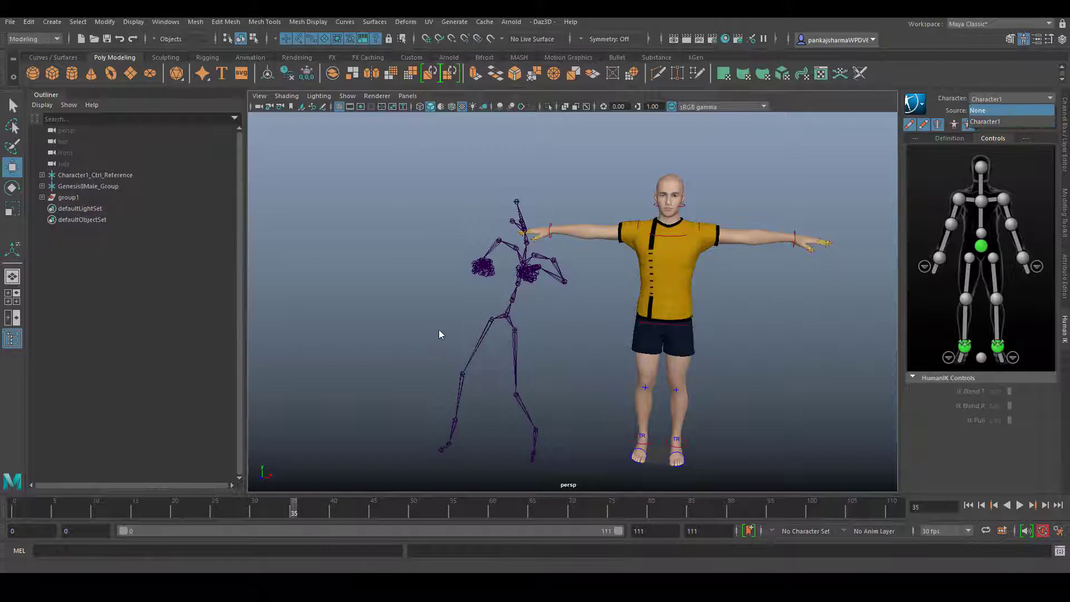
right_click_drag(496, 397, 450, 367, "alt")
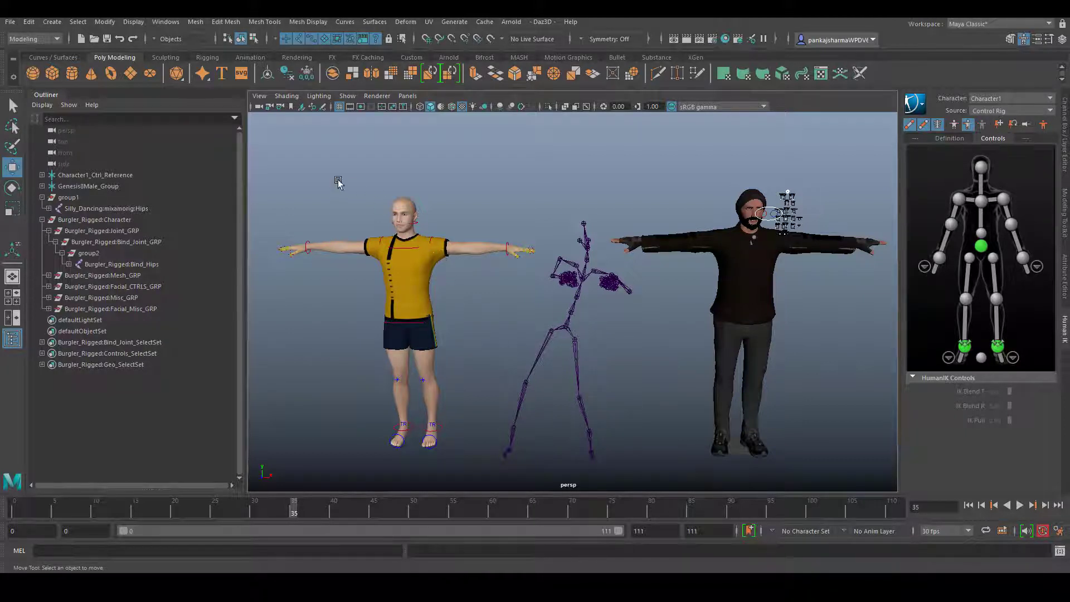
Select the yellow-shirt character's rig and make Character1 the active HumanIK character.
left_click_drag(337, 180, 462, 485)
left_click(984, 101)
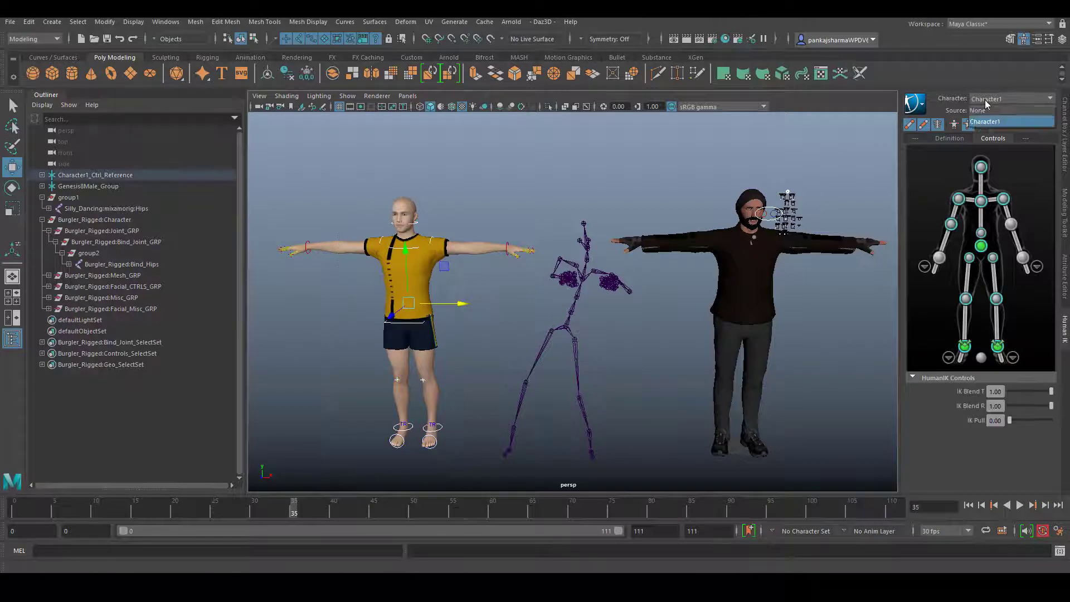
left_click(984, 121)
Show Character1's Definition tab and rename the character to 'Baldy' via Edit > Rename Character.
left_click(949, 138)
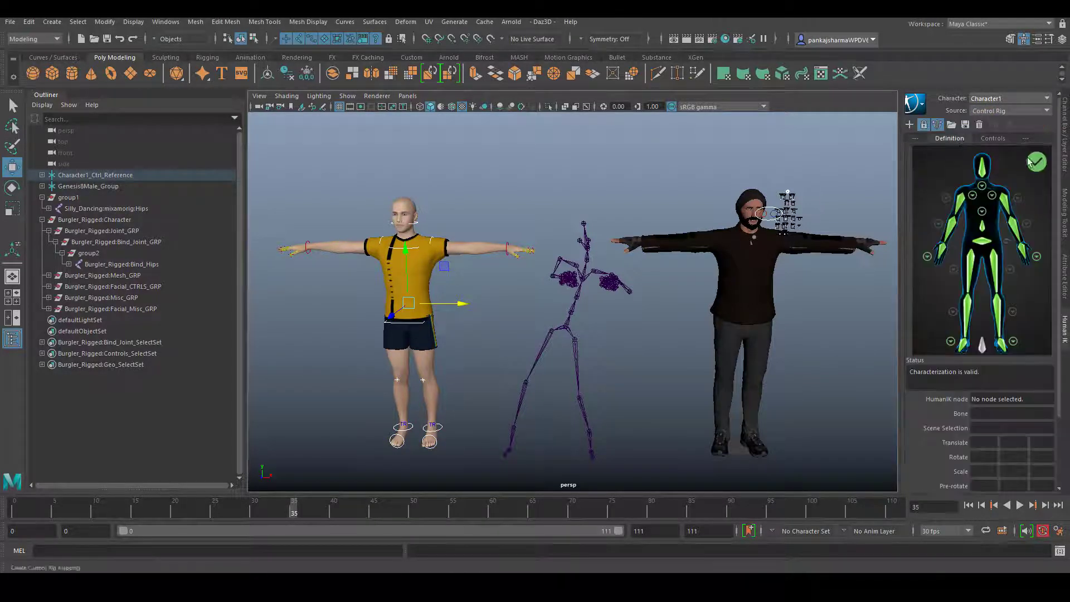
left_click(915, 103)
left_click(956, 119)
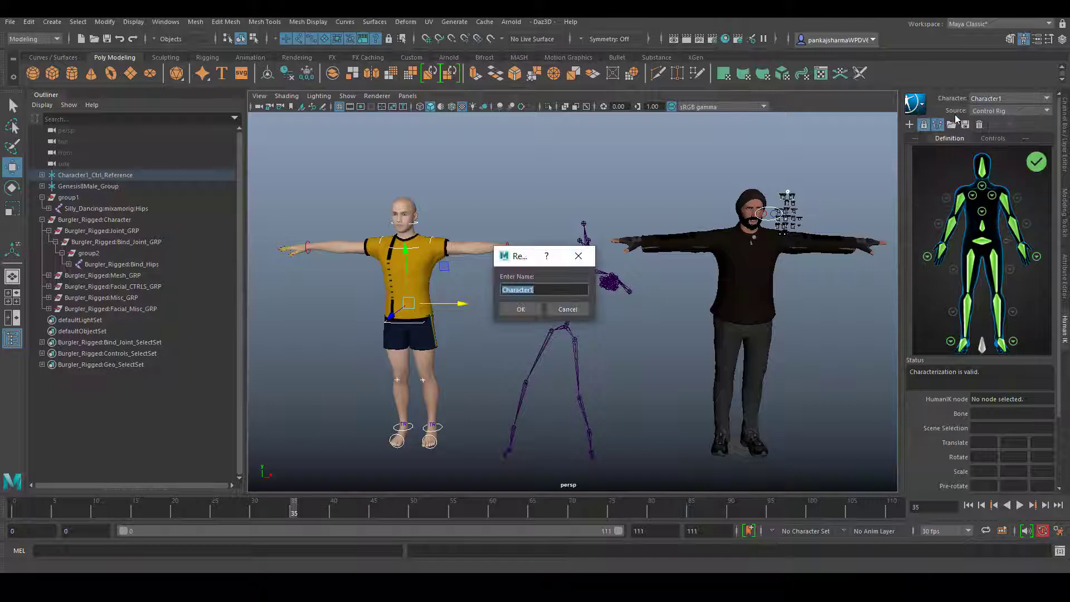
type("Baldy")
key("Return")
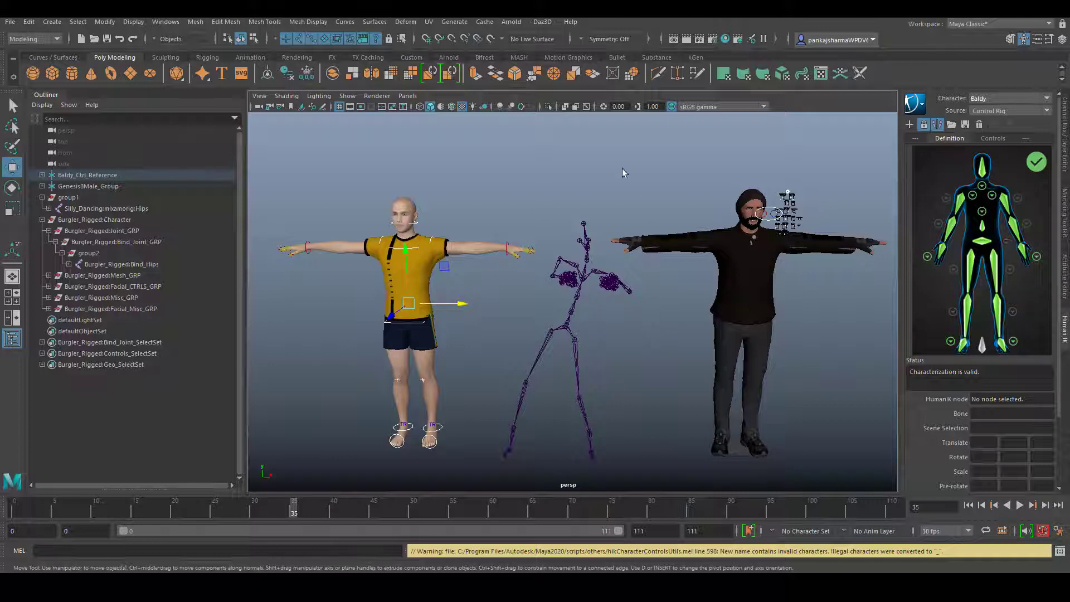
Inspect the skeleton's hips and Burgler's head control, keep Control Rig as source, then go to frame 0.
left_click(505, 275)
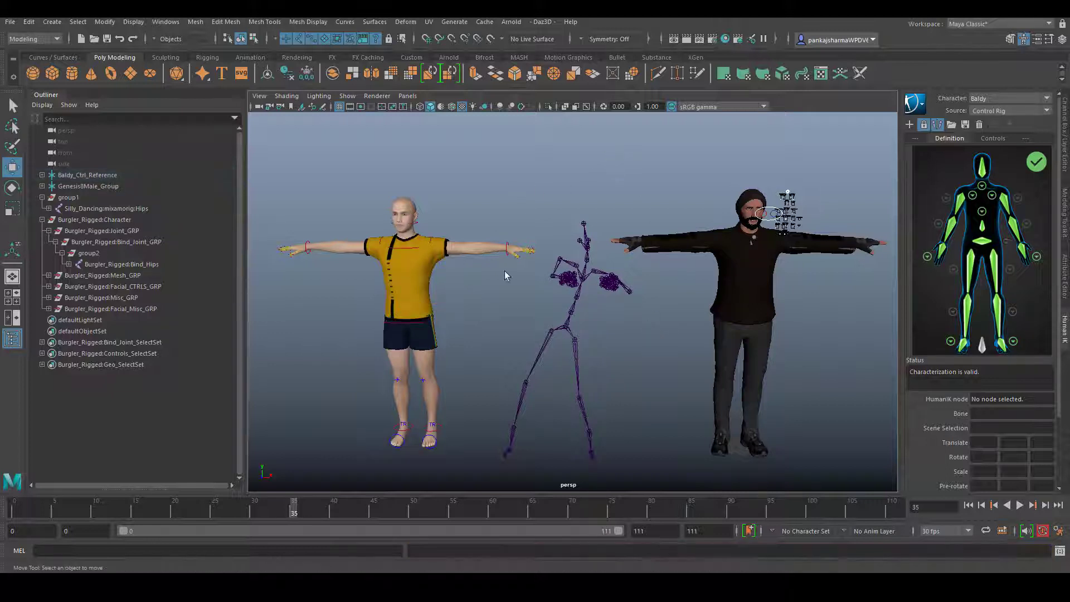
left_click(564, 328)
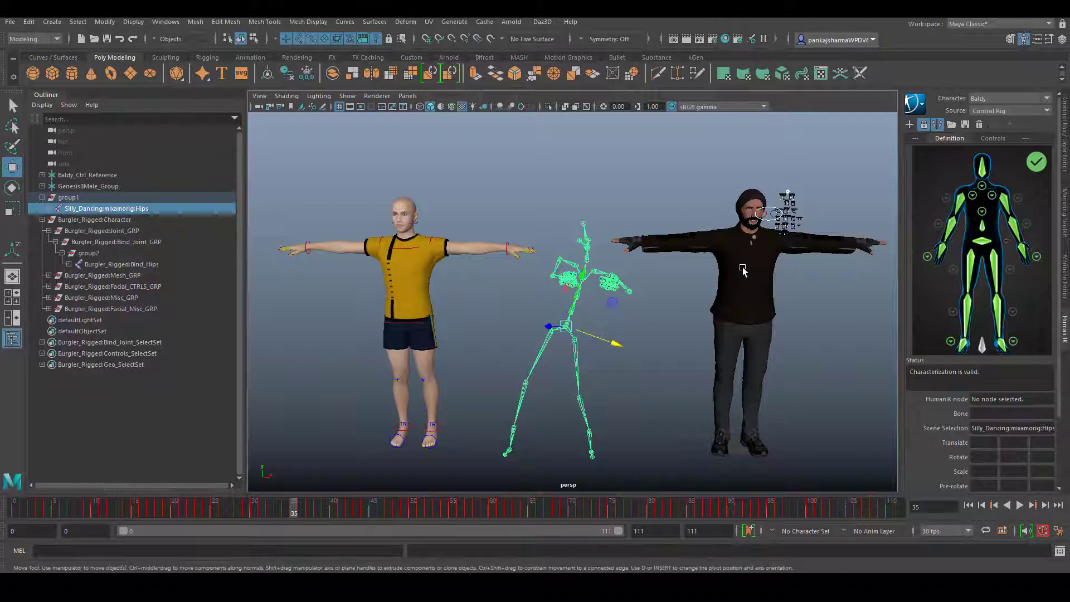
left_click(768, 214)
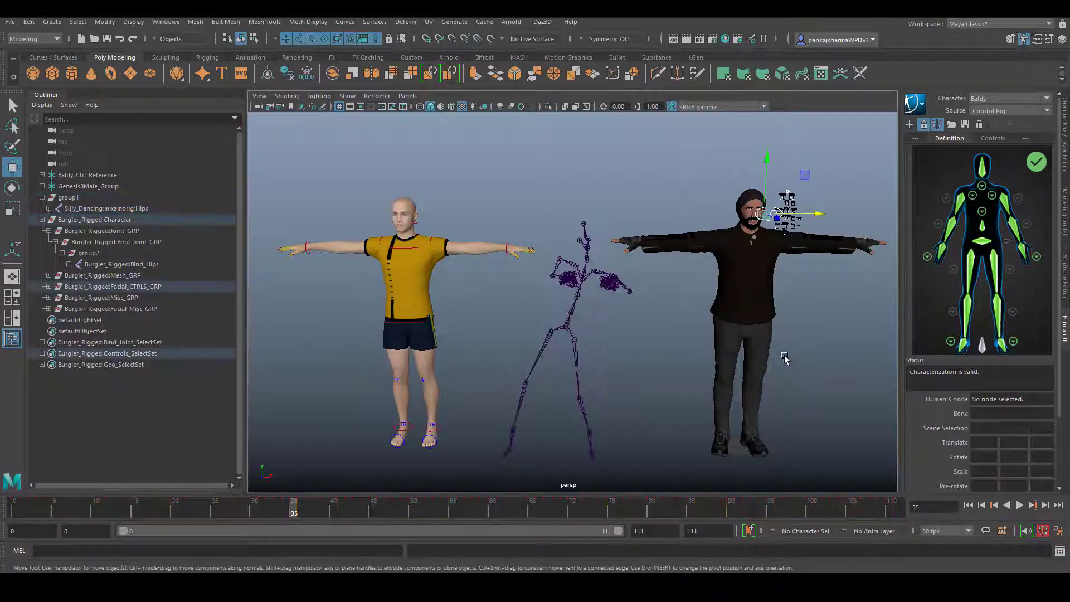
left_click(834, 347)
left_click(980, 111)
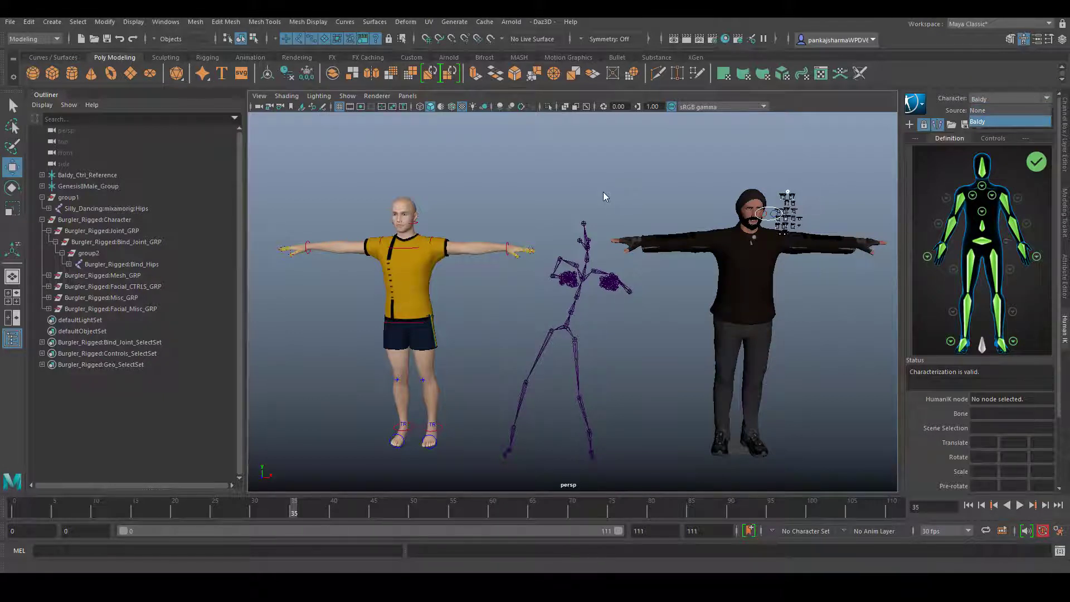
left_click(630, 443)
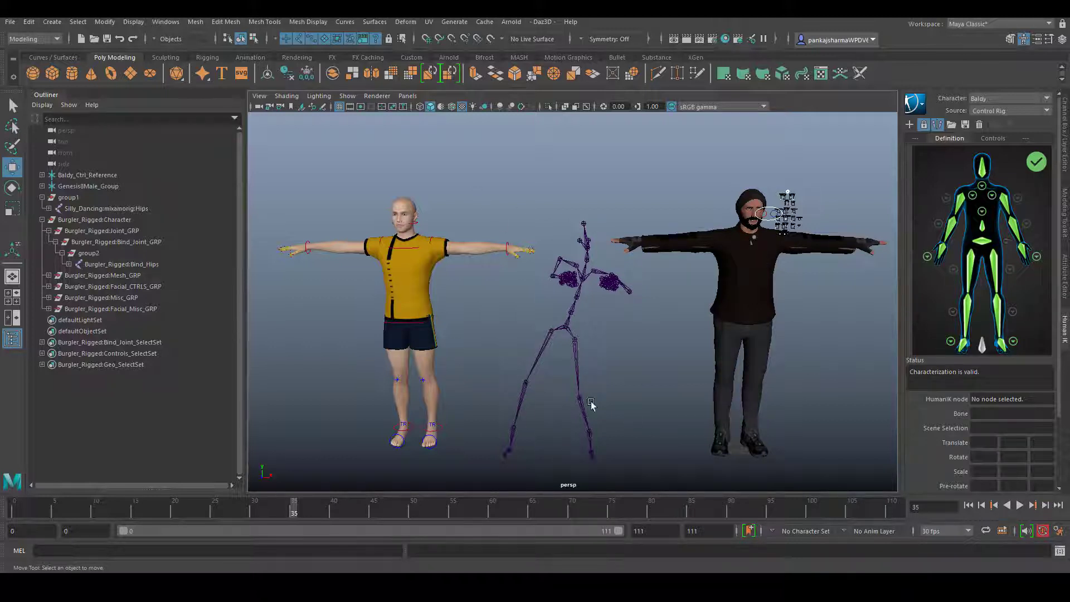
left_click(14, 508)
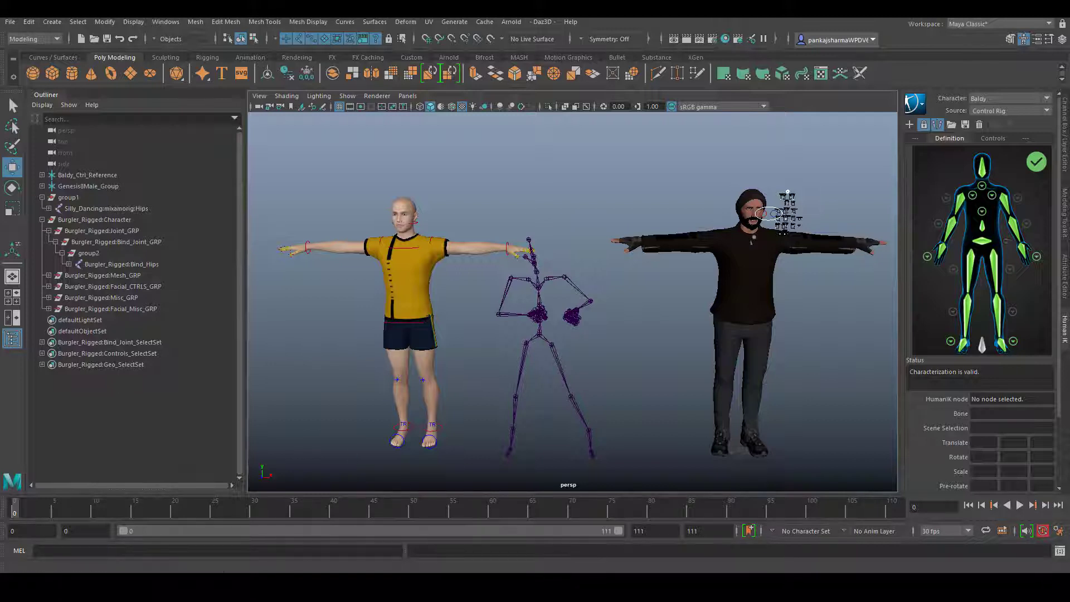
Set the animation start frame to -1 and go to frame -1.
left_click(83, 530)
type("-1")
key("Return")
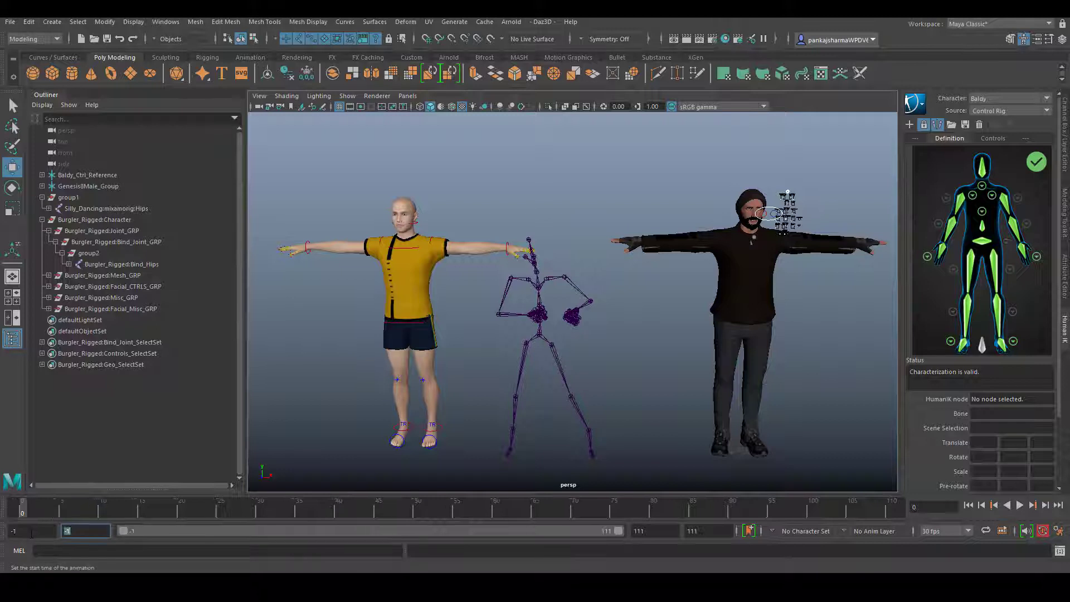
left_click(15, 509)
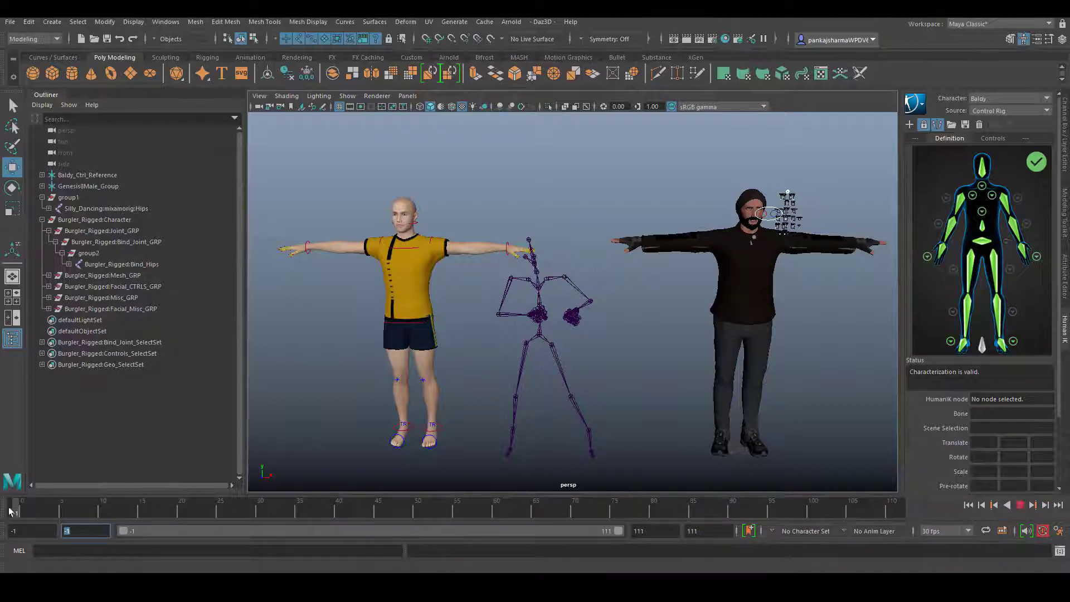
Select the whole skeleton hierarchy from Hips and zero Rotate X/Y/Z for a T-pose.
left_click(541, 335)
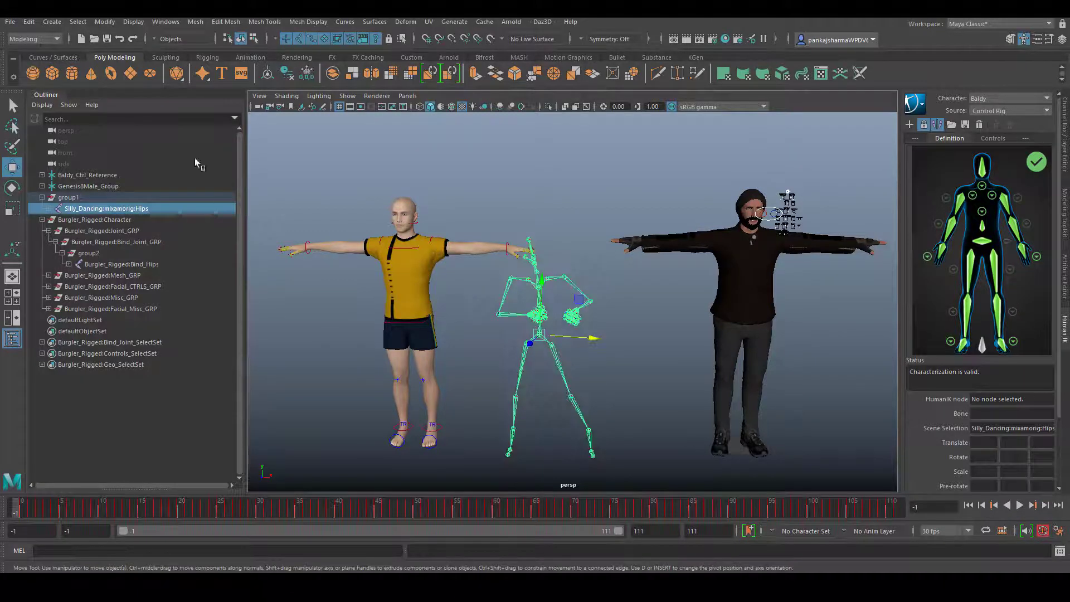
left_click(411, 58)
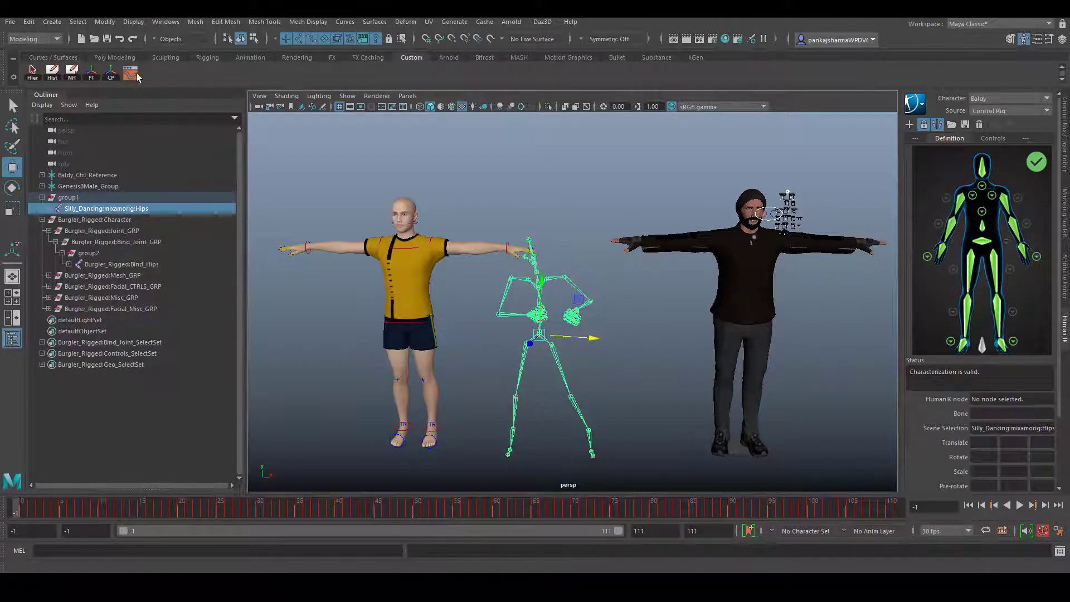
left_click(33, 69)
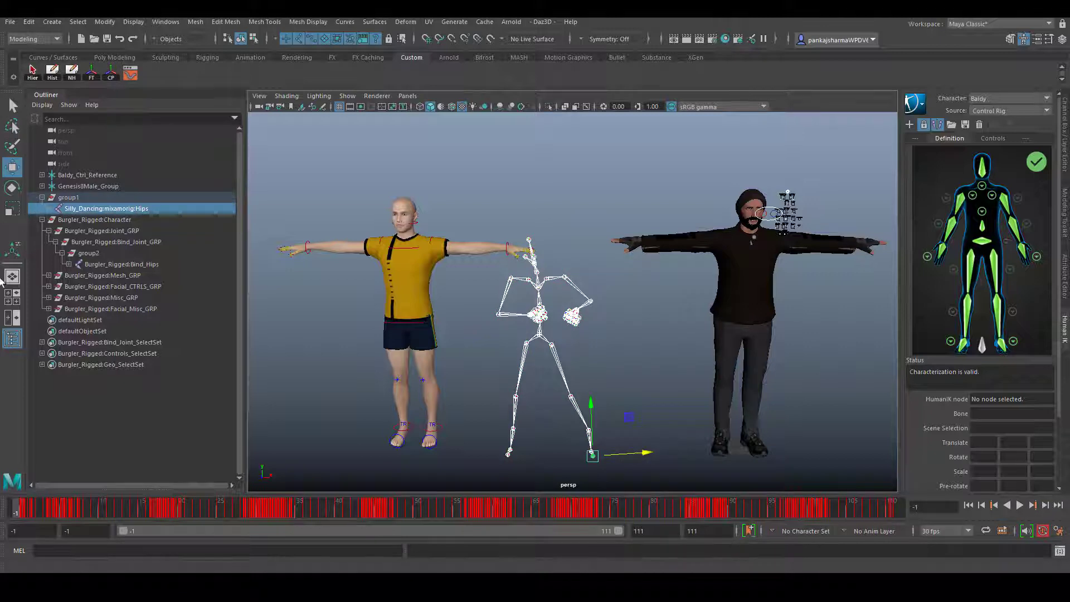
left_click(1064, 139)
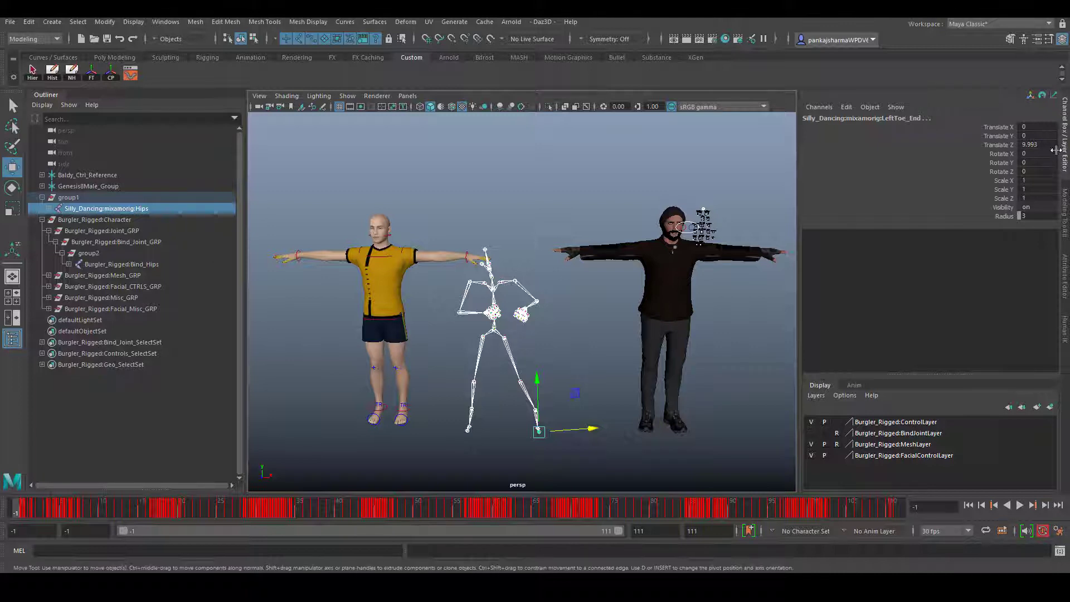
left_click_drag(1040, 156, 1039, 172)
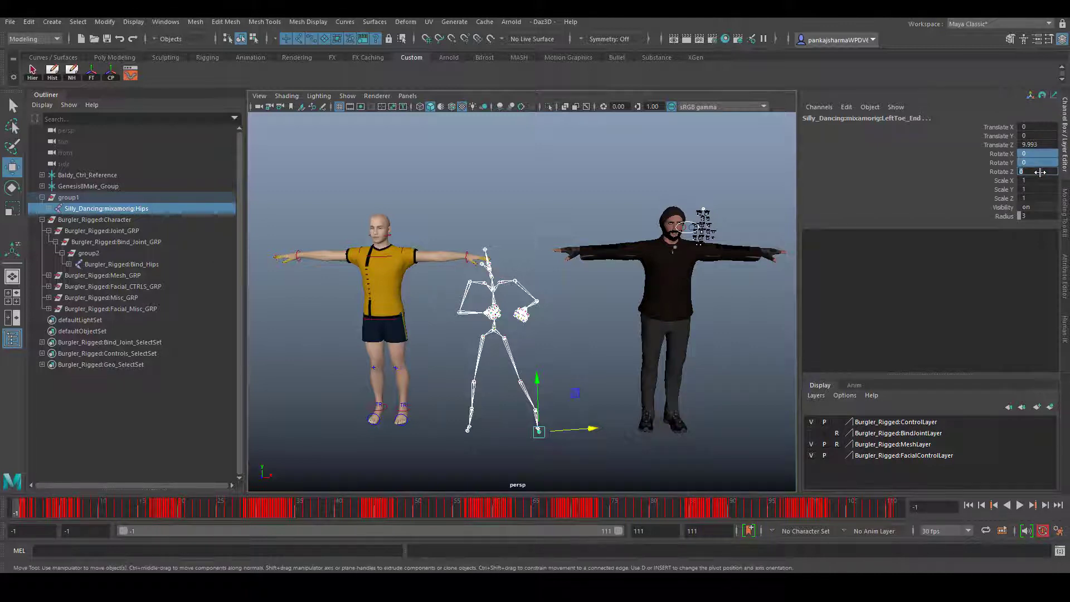
key("Return")
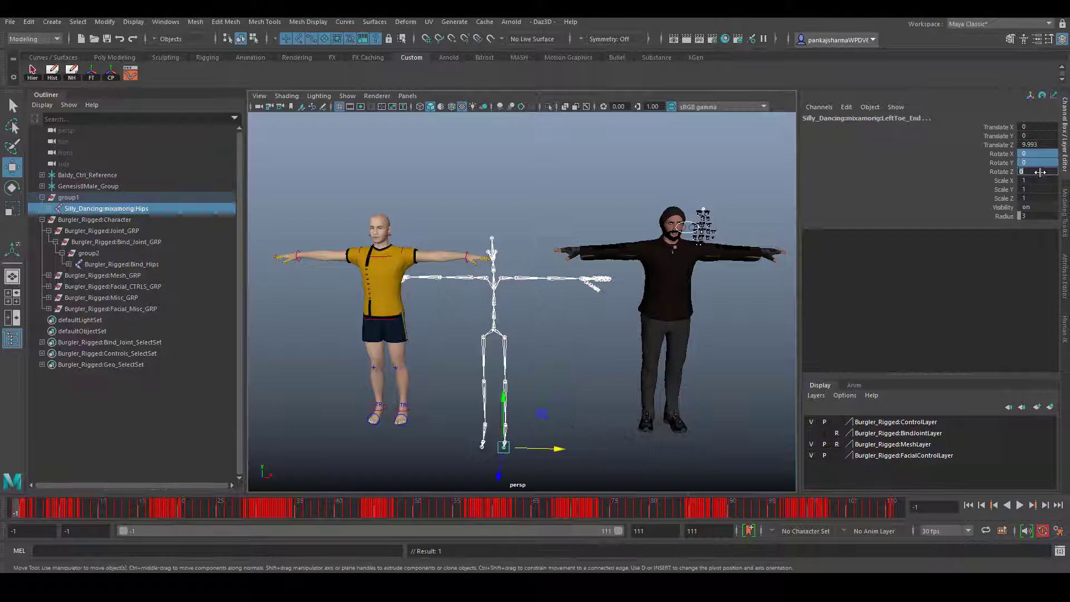
middle_click_drag(549, 366, 559, 366, "alt")
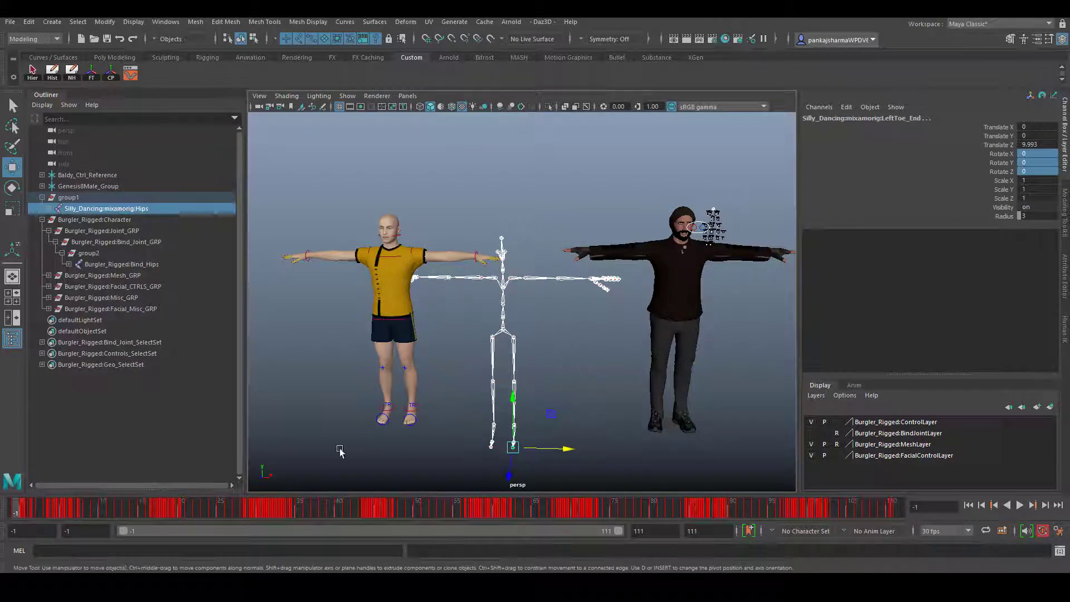
left_click(545, 375)
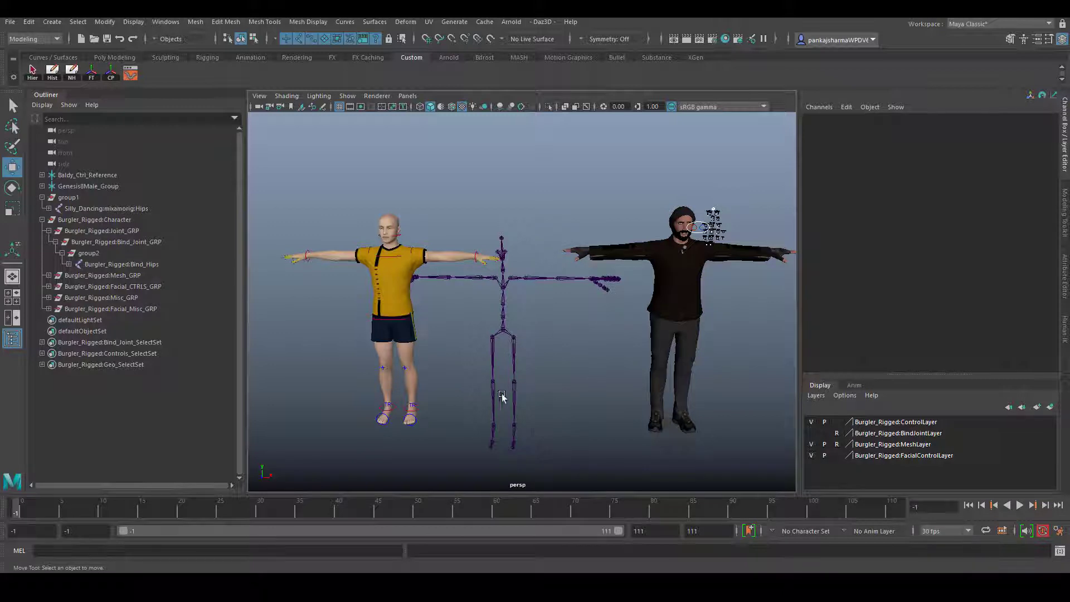
Open the HumanIK side panel and set Character to None to reveal the Create options.
left_click_drag(484, 392, 543, 364, "alt")
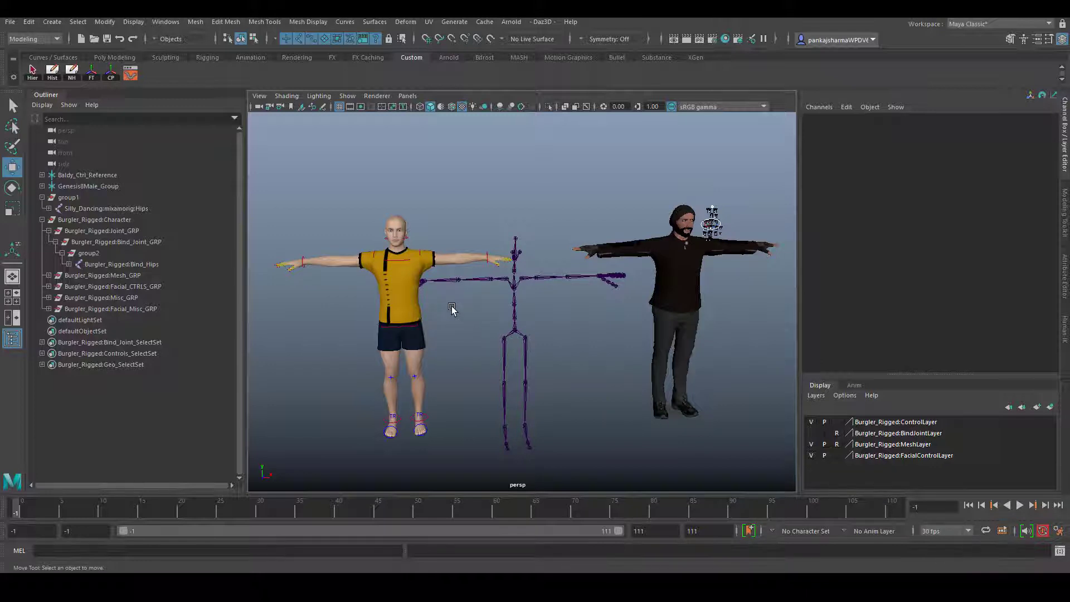
left_click_drag(452, 308, 465, 378, "alt")
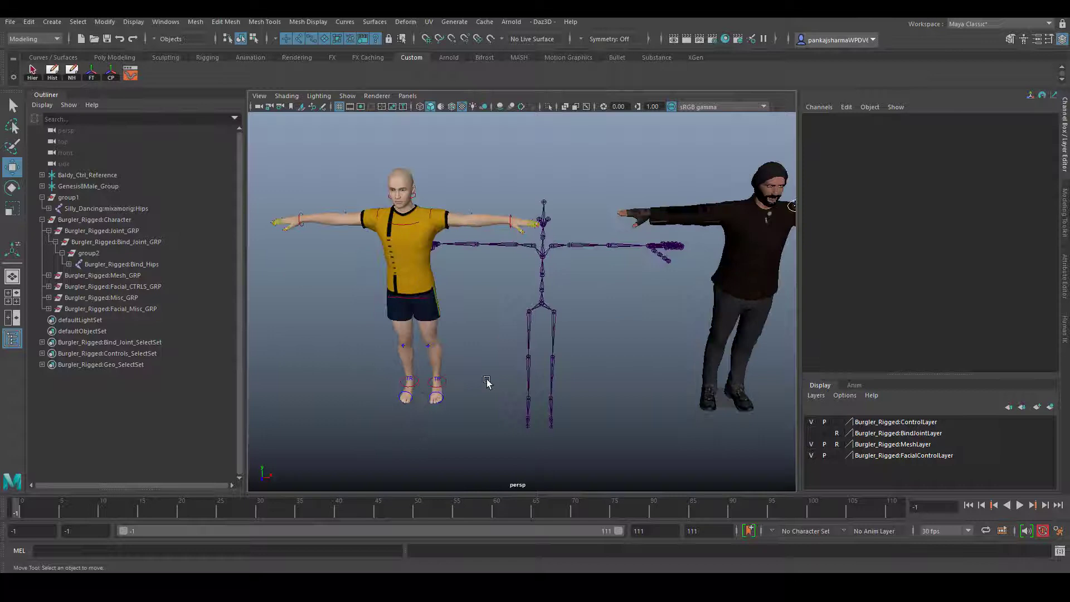
middle_click_drag(572, 379, 486, 357, "alt")
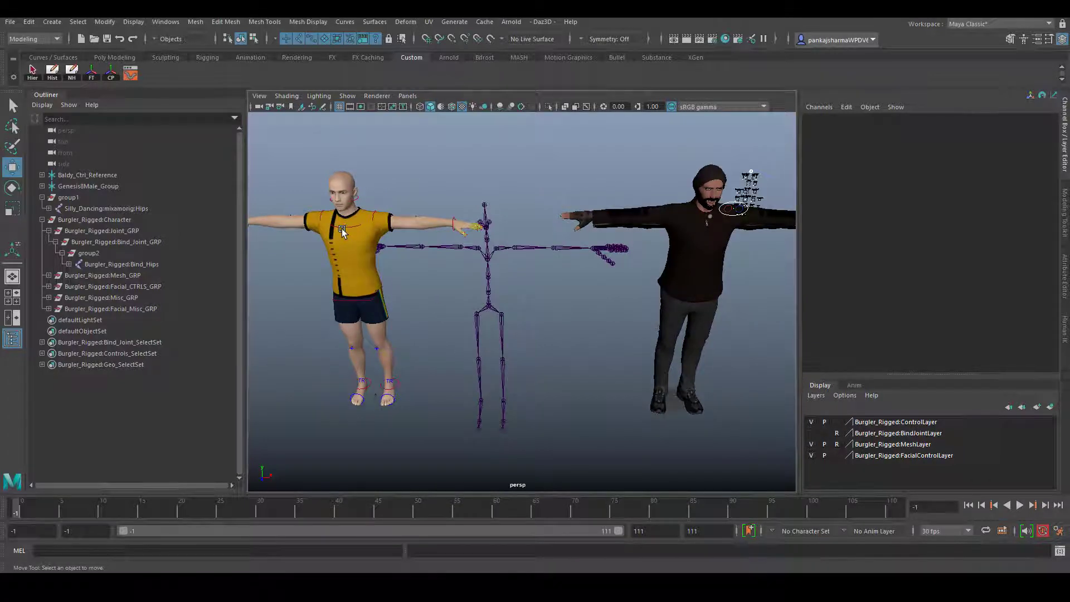
left_click(342, 232)
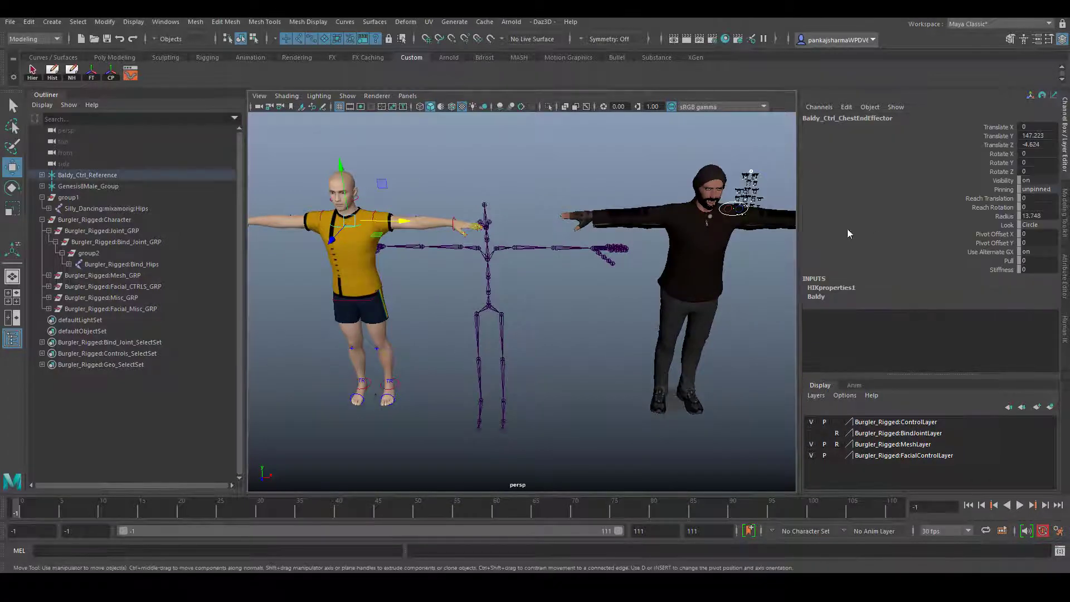
left_click(1065, 337)
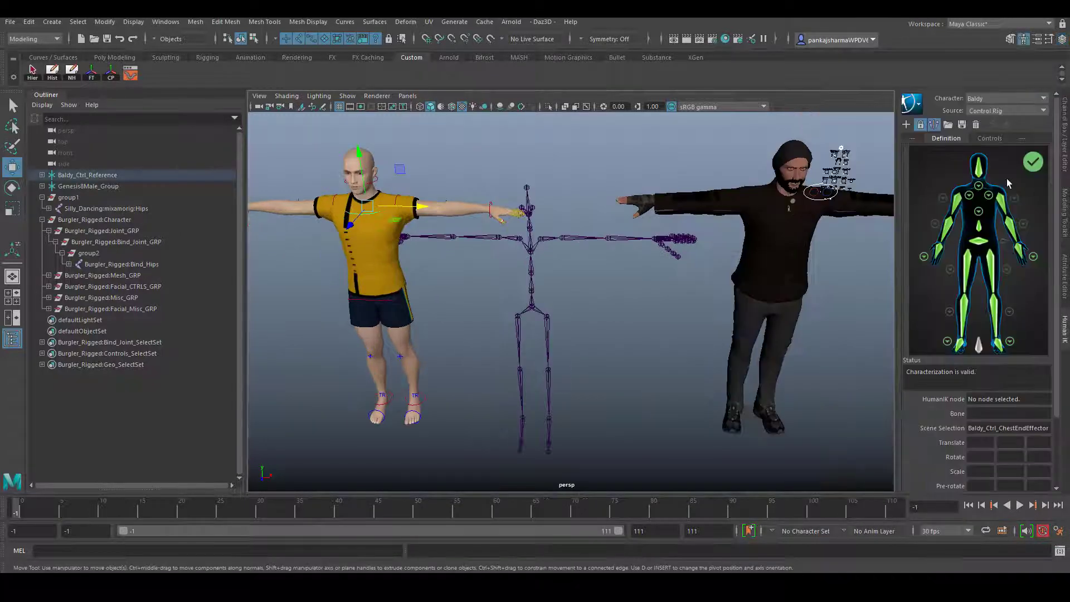
left_click(979, 99)
left_click(982, 112)
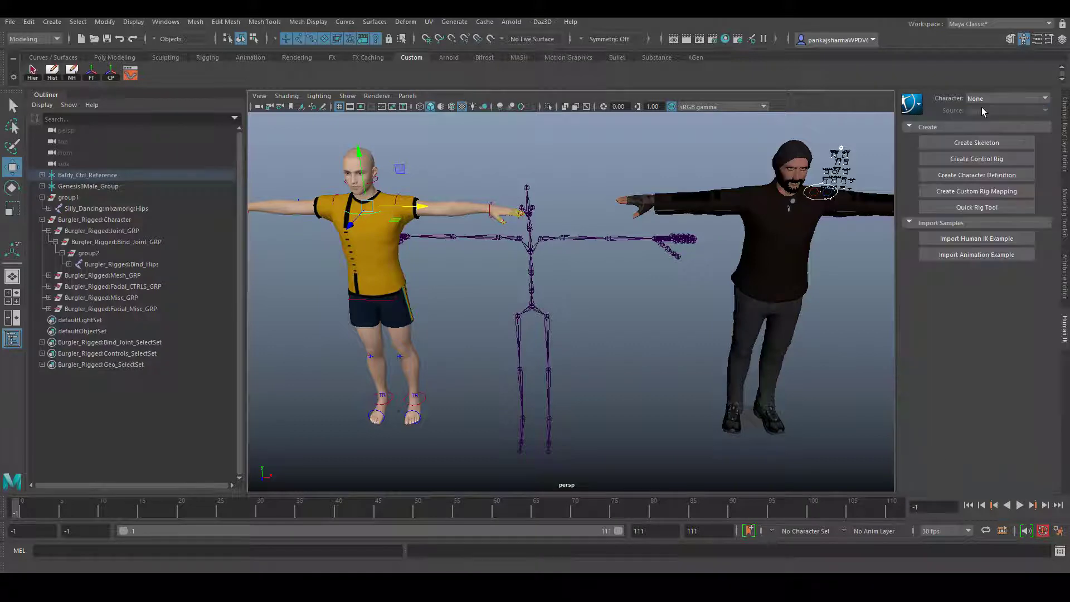
mouse_move(650, 358)
left_mouse_down("alt")
mouse_move(645, 382)
mouse_move(640, 365)
left_mouse_up("alt")
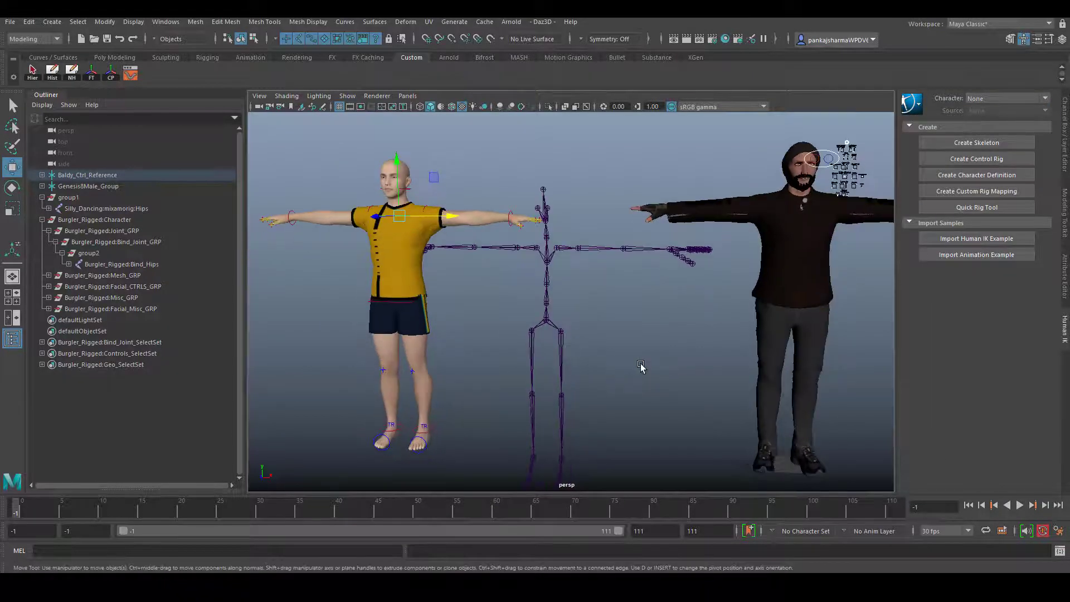
Create the Character1 definition and assign the mocap Hips joint to the Hips slot.
left_click(978, 175)
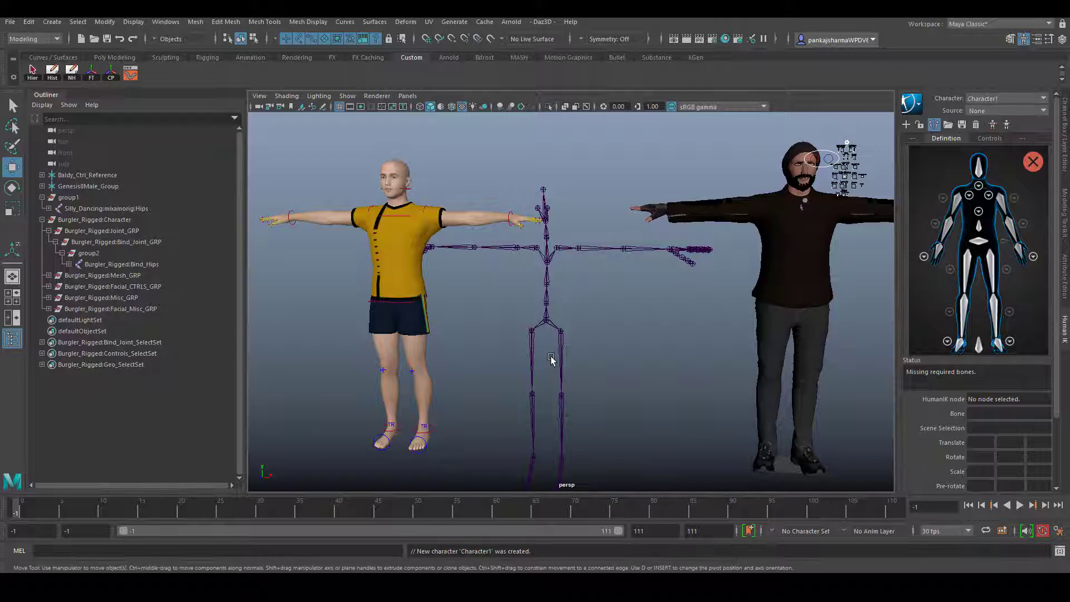
left_click(82, 209)
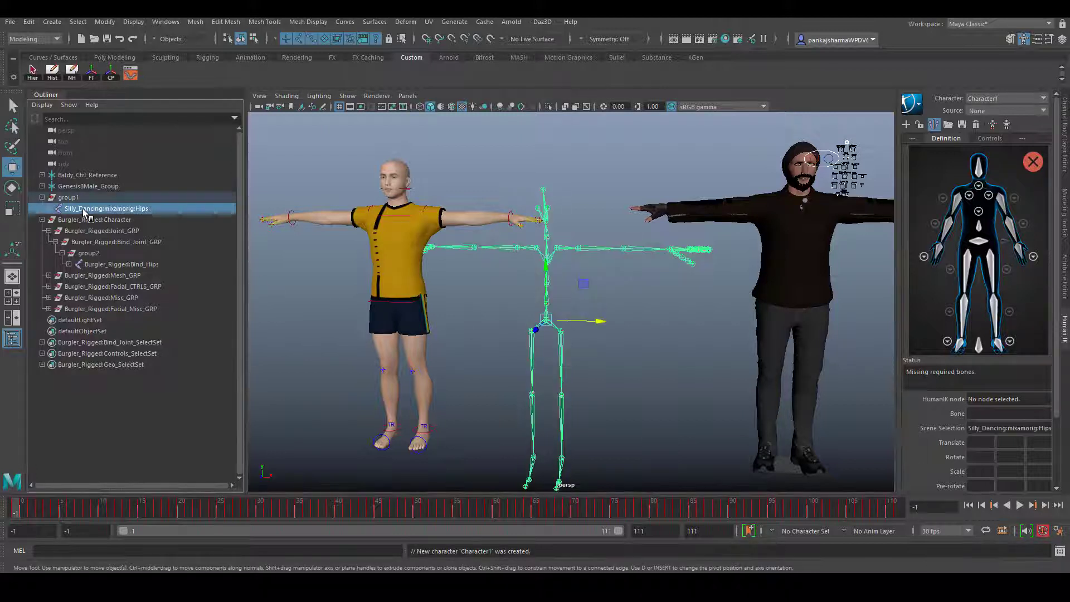
right_click(978, 245)
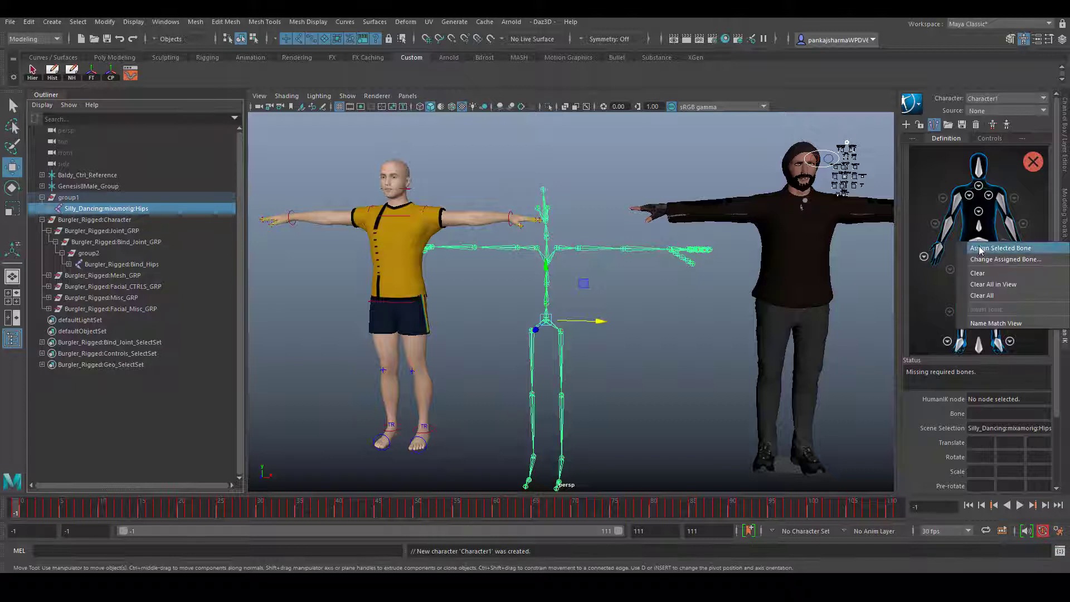
left_click(982, 248)
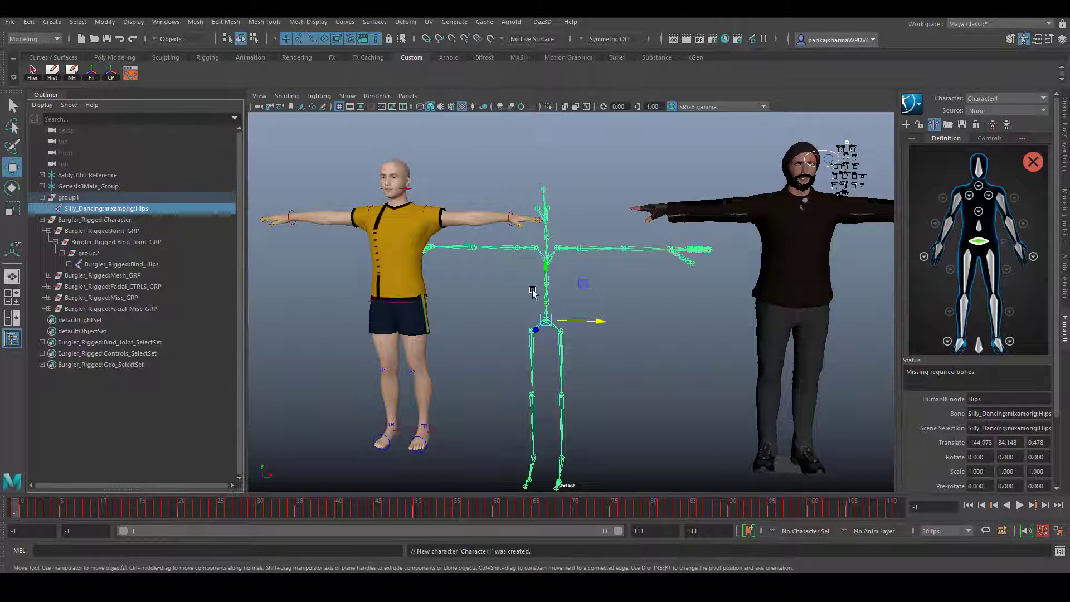
left_click(691, 340)
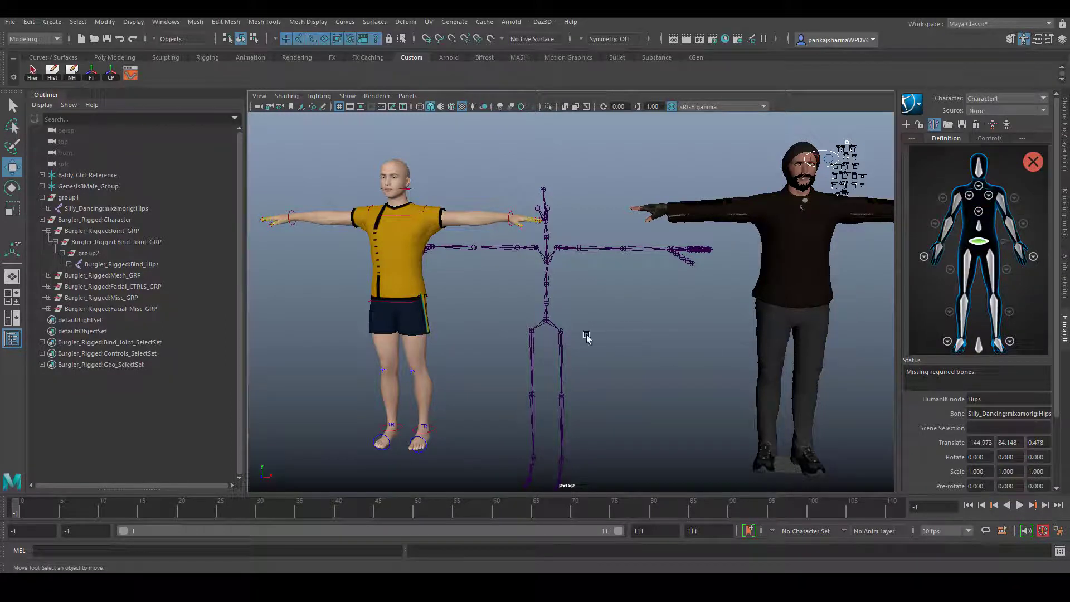
Assign the mocap Spine and Spine1 joints to their slots and pick the Spine2 slot.
left_click(979, 229)
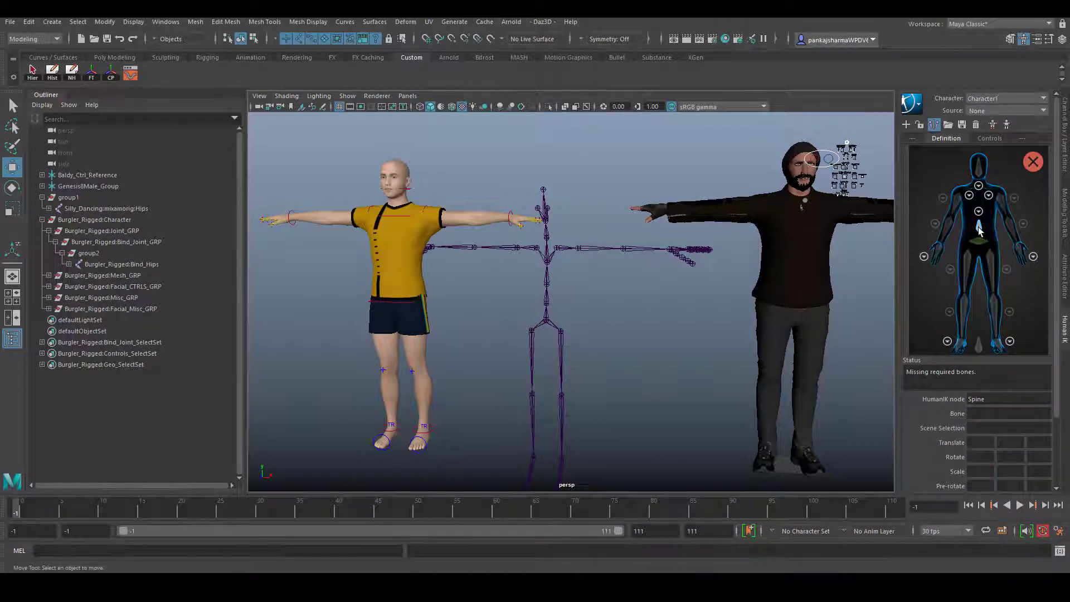
left_click(545, 301)
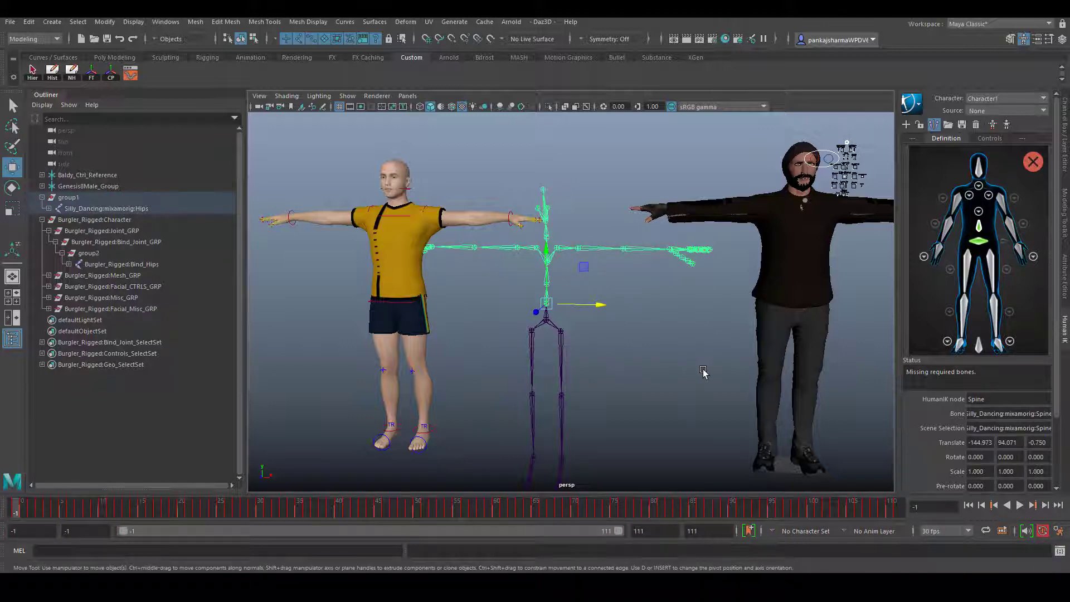
left_click(550, 282)
left_click(550, 282)
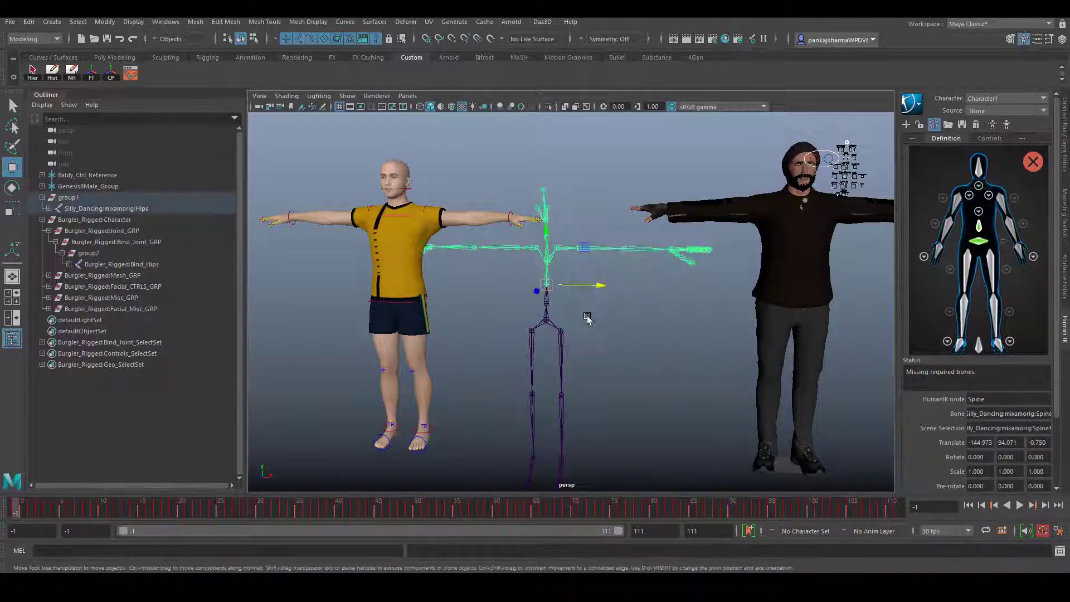
left_click(979, 212)
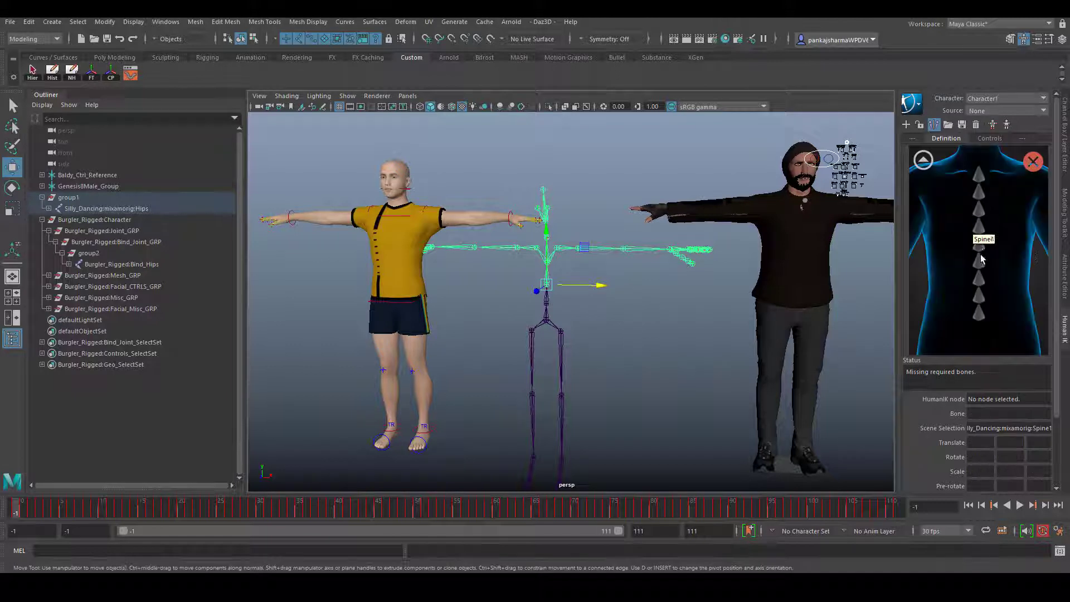
right_click(979, 317)
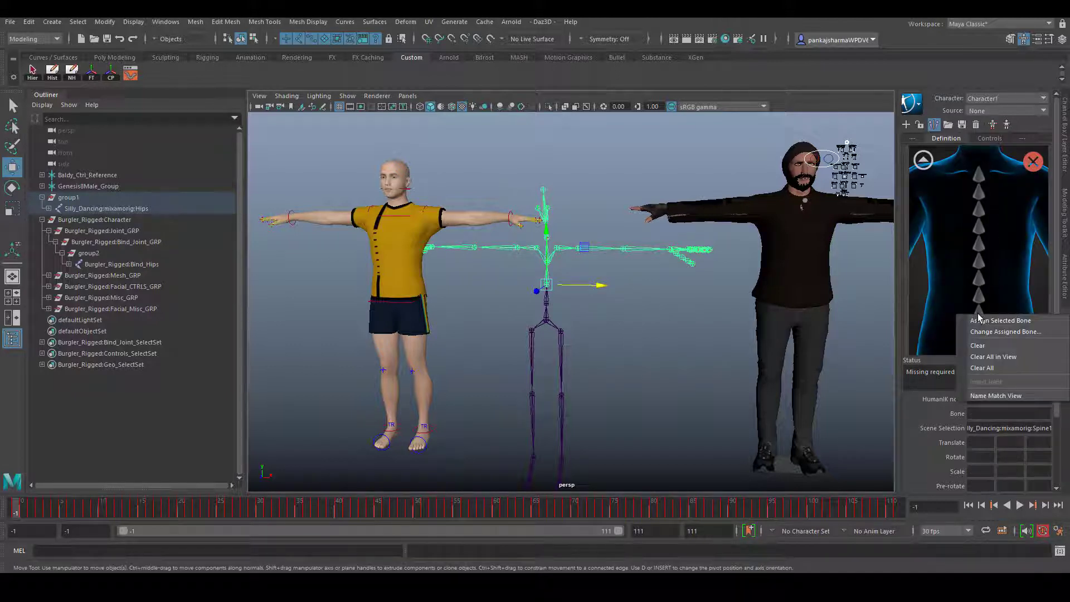
left_click(981, 321)
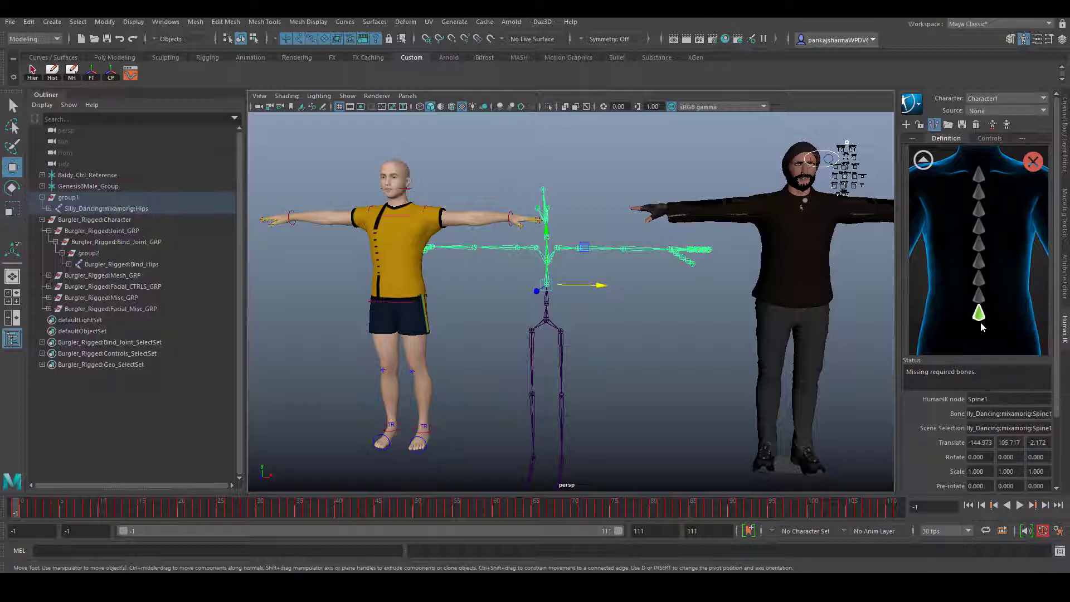
left_click(847, 352)
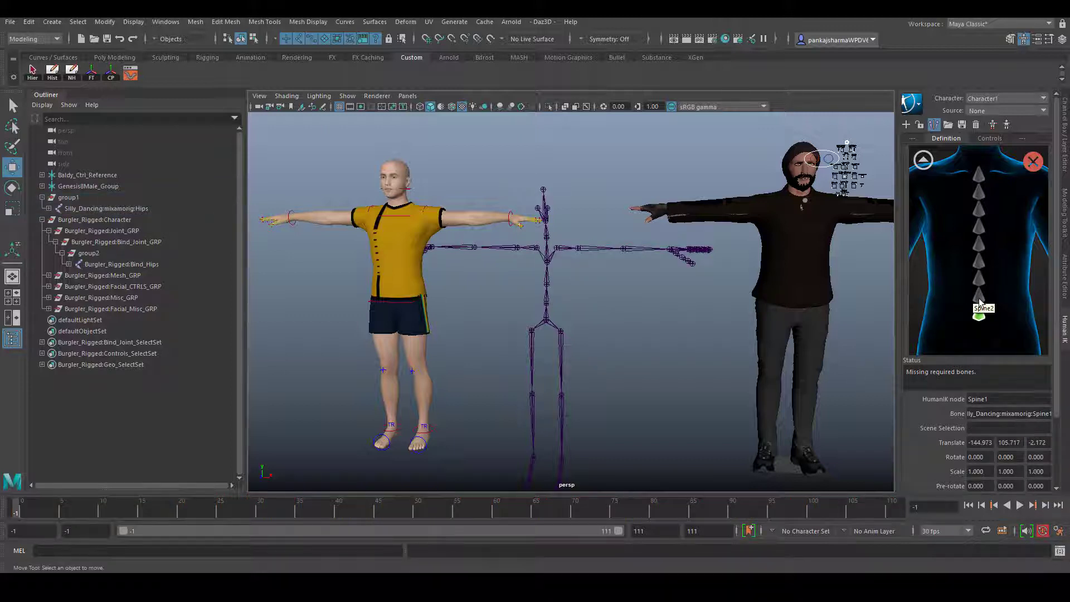
left_click(979, 299)
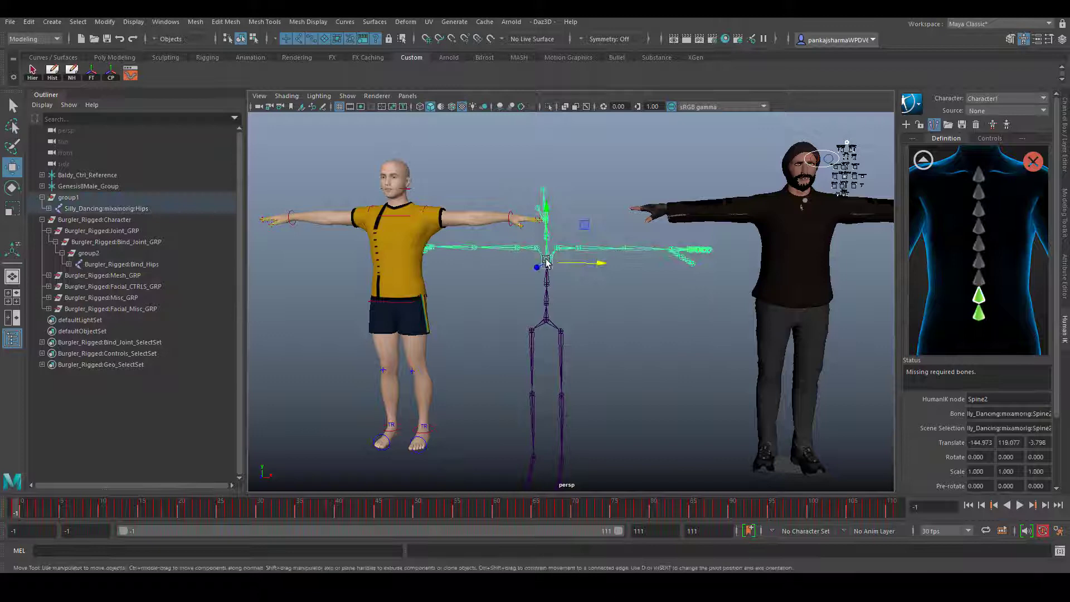
Map the mocap skeleton's neck and head joints to the Neck and Head slots.
left_click(923, 160)
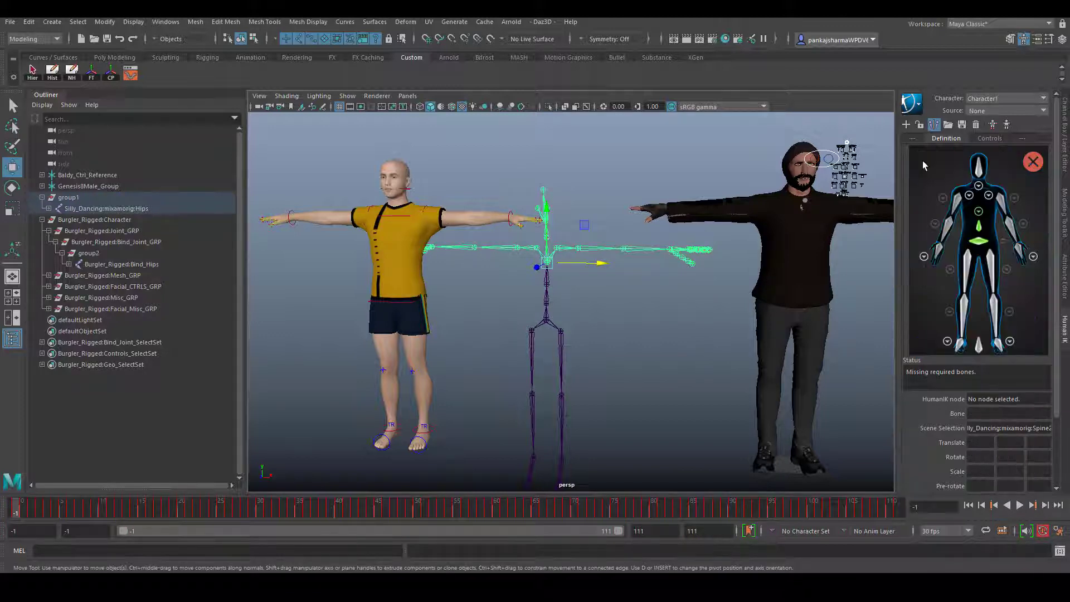
left_click(979, 185)
left_click(984, 334)
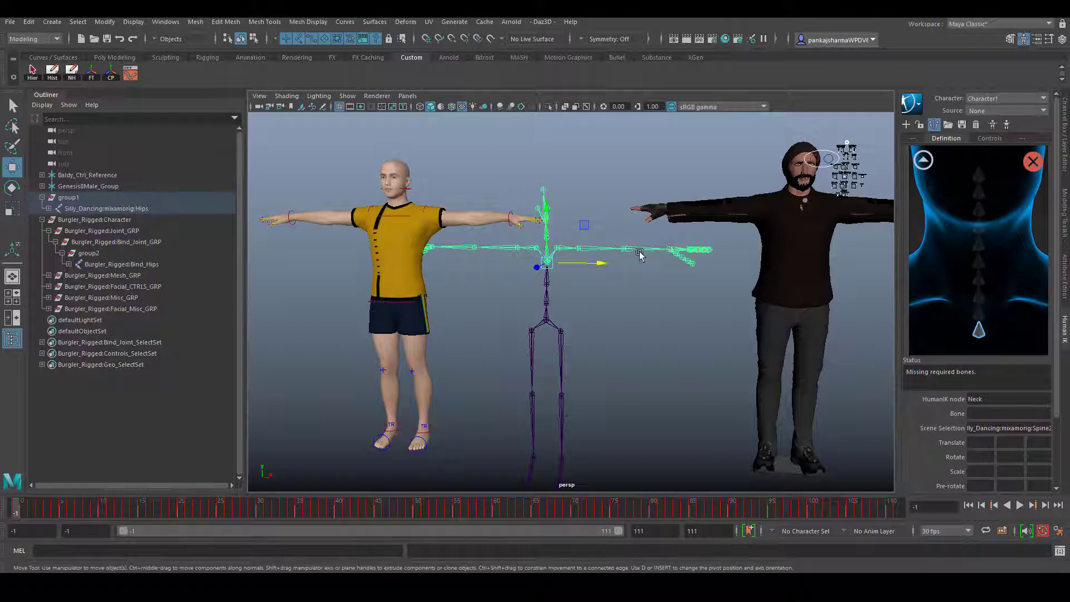
left_click(568, 185)
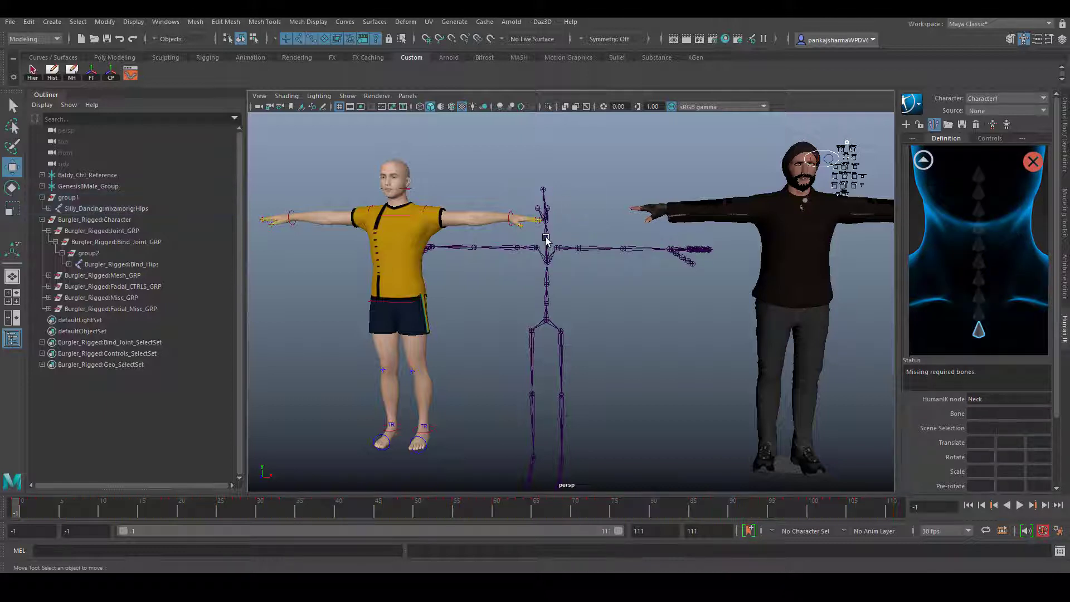
left_click(546, 241)
left_click(836, 361)
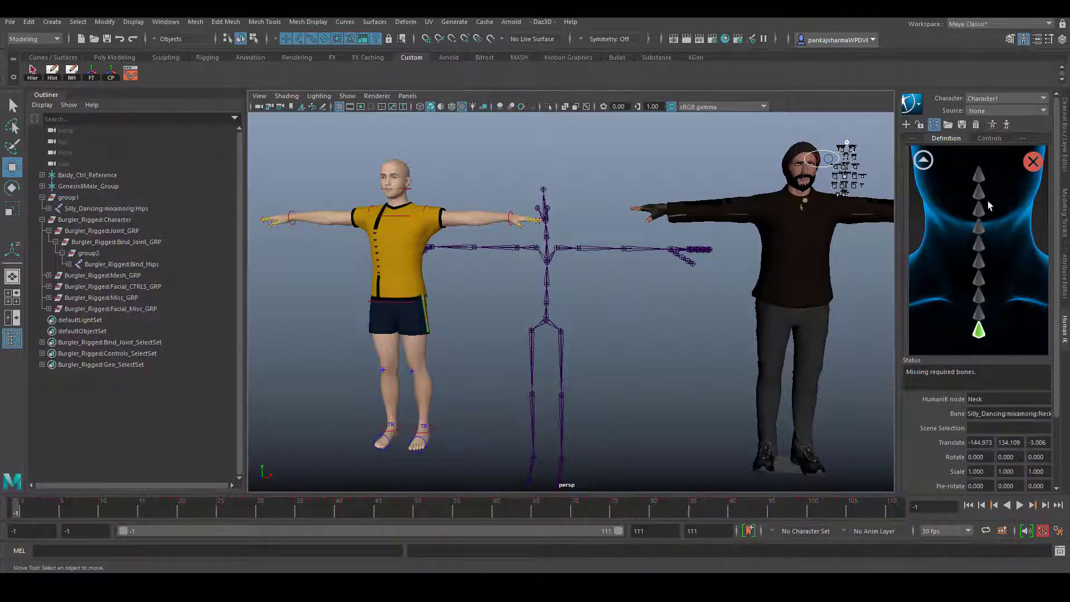
left_click(923, 161)
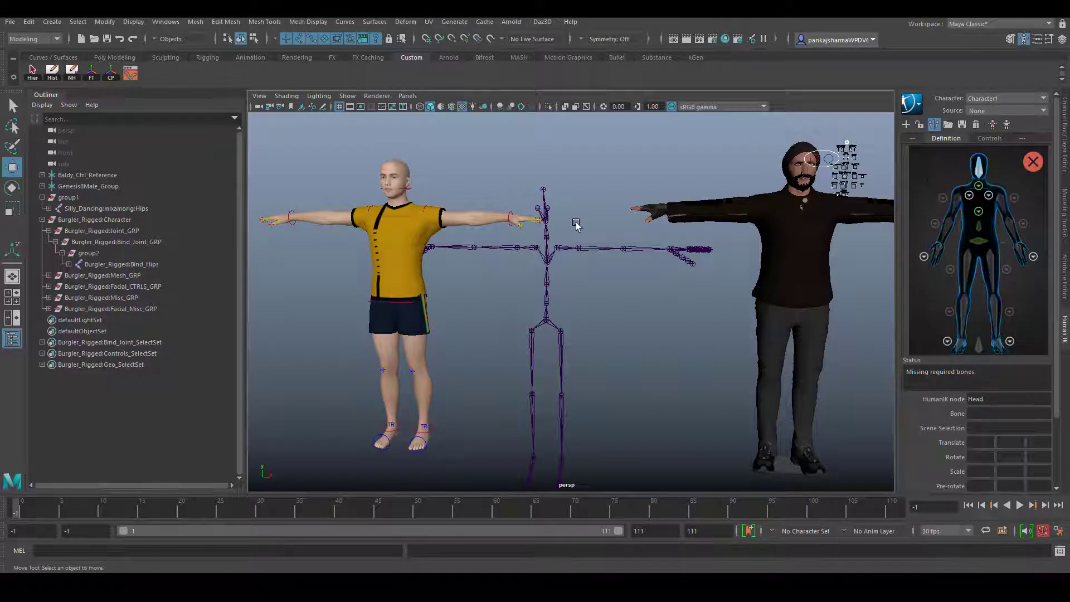
left_click(545, 219)
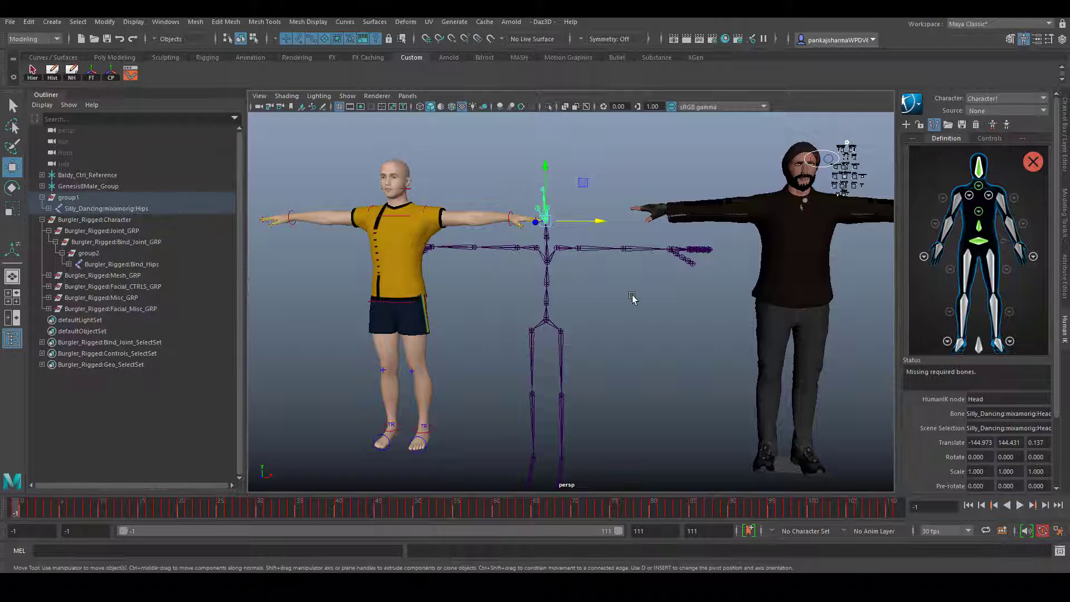
left_click(950, 269)
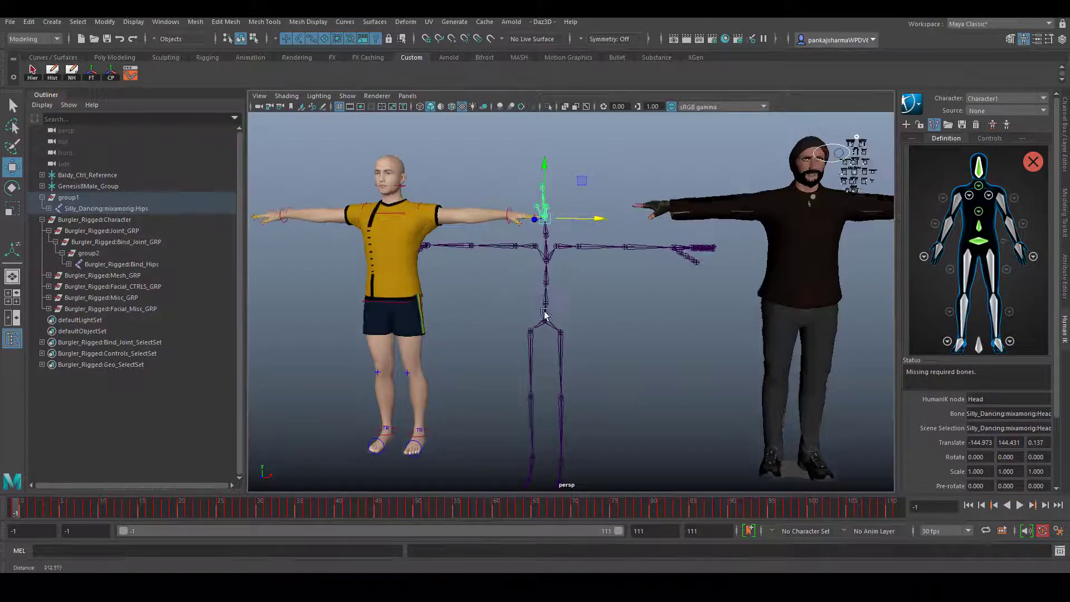
Assign the mocap shoulder and arm joints to the LeftShoulder and RightArm slots.
left_click(969, 195)
left_click(1010, 268)
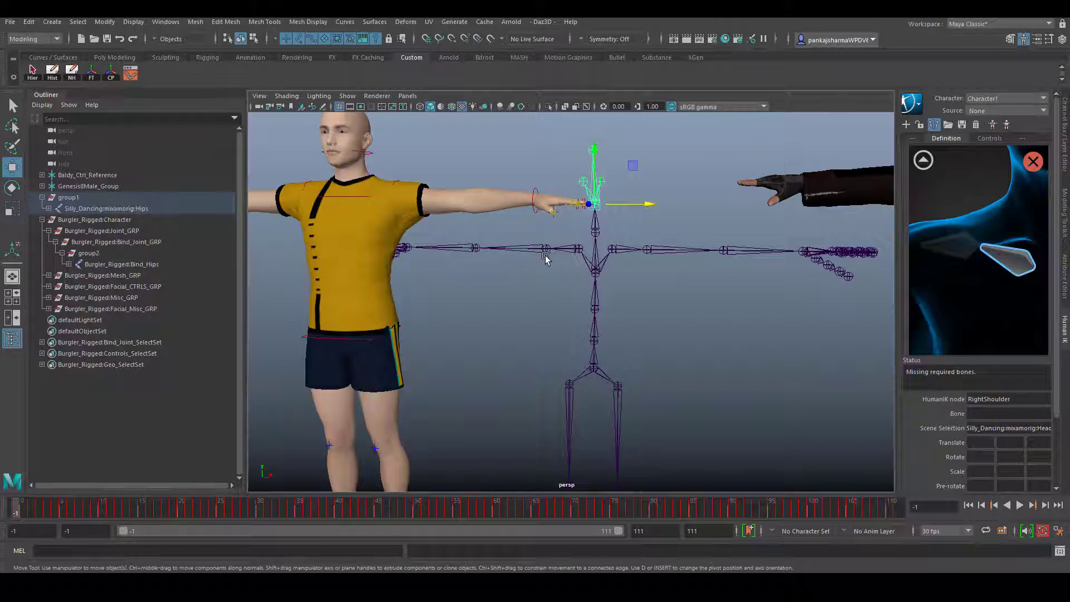
left_click(567, 254)
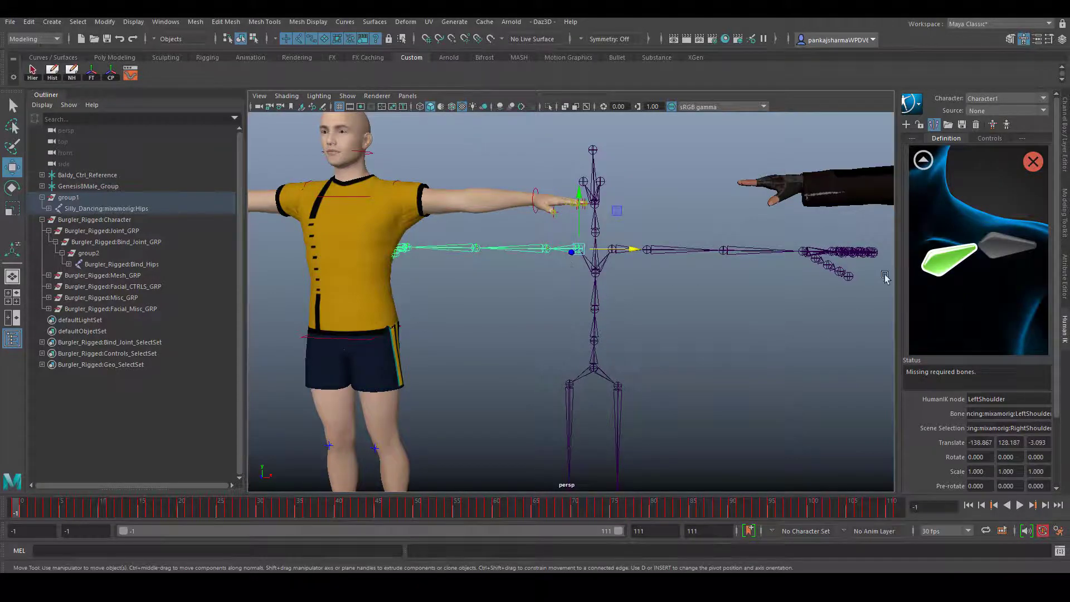
left_click(923, 160)
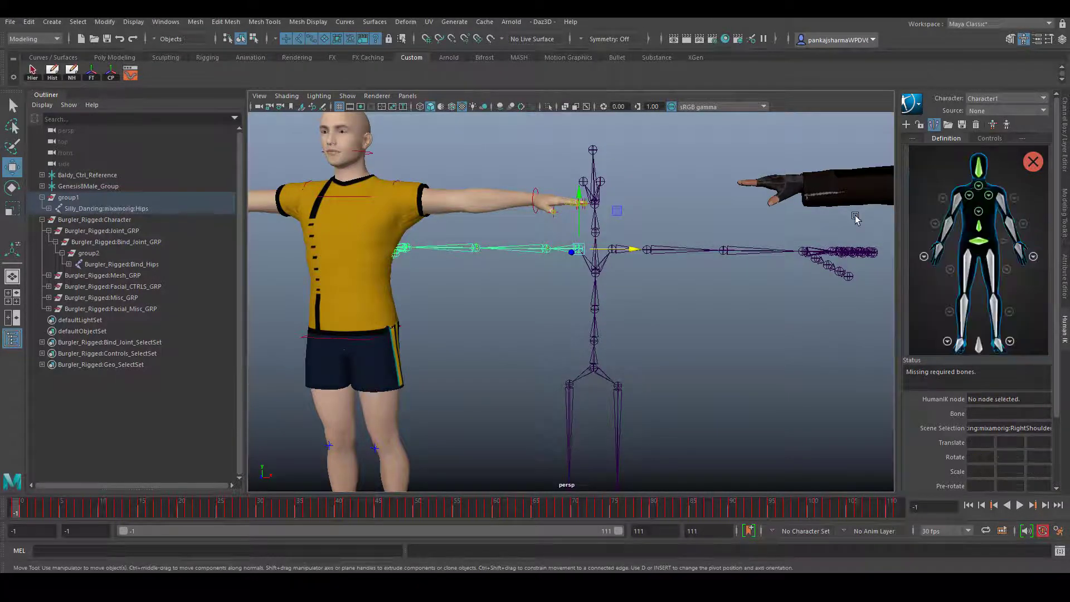
left_click(958, 206)
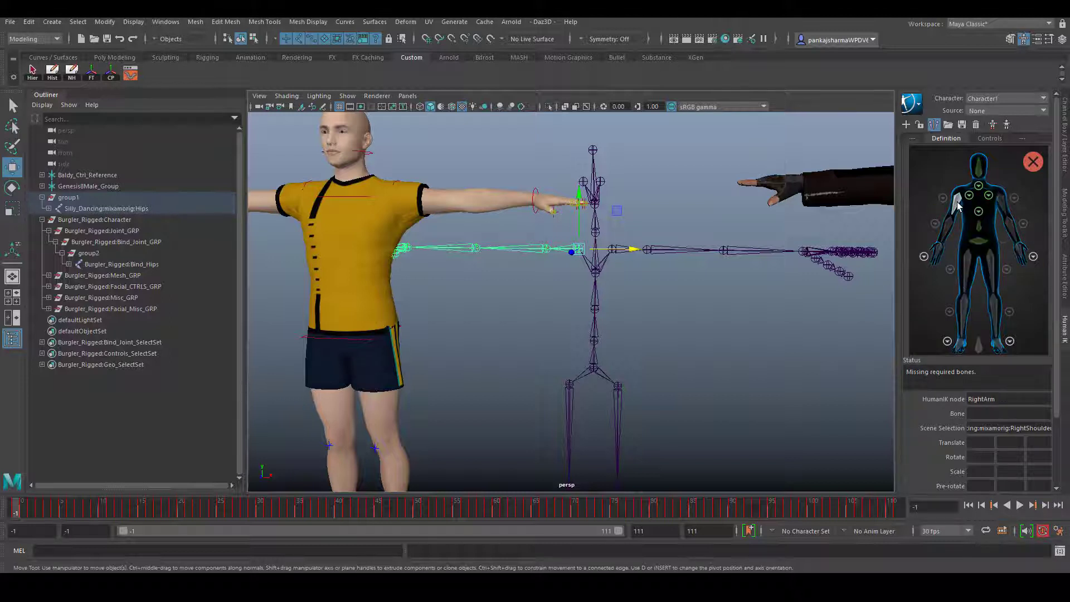
left_click(543, 249)
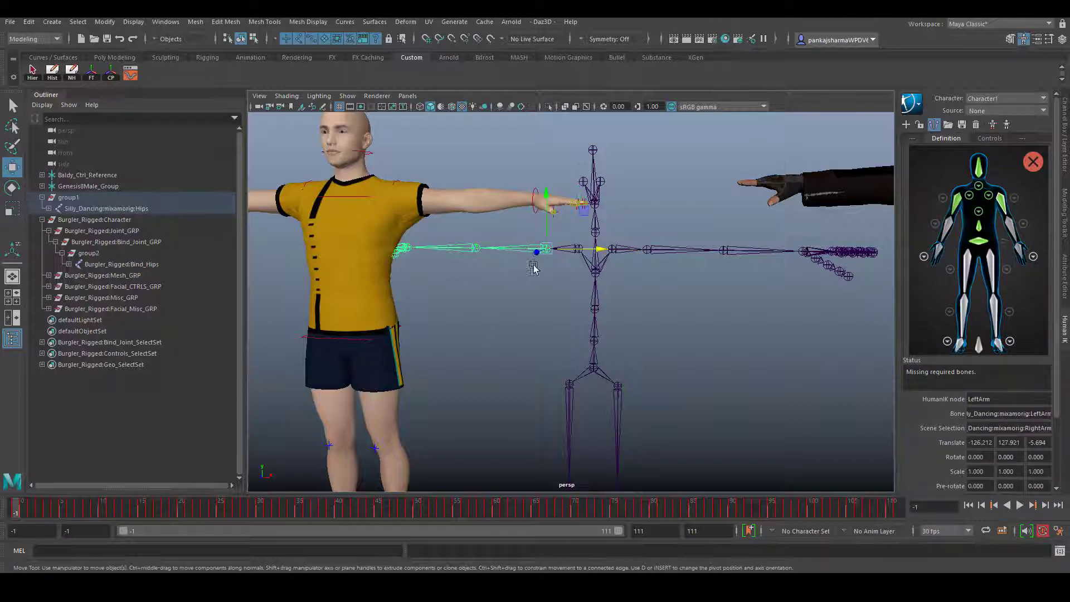
Map the mocap left forearm and hand joints to LeftForeArm and LeftHand.
left_click(947, 232)
left_click(475, 247)
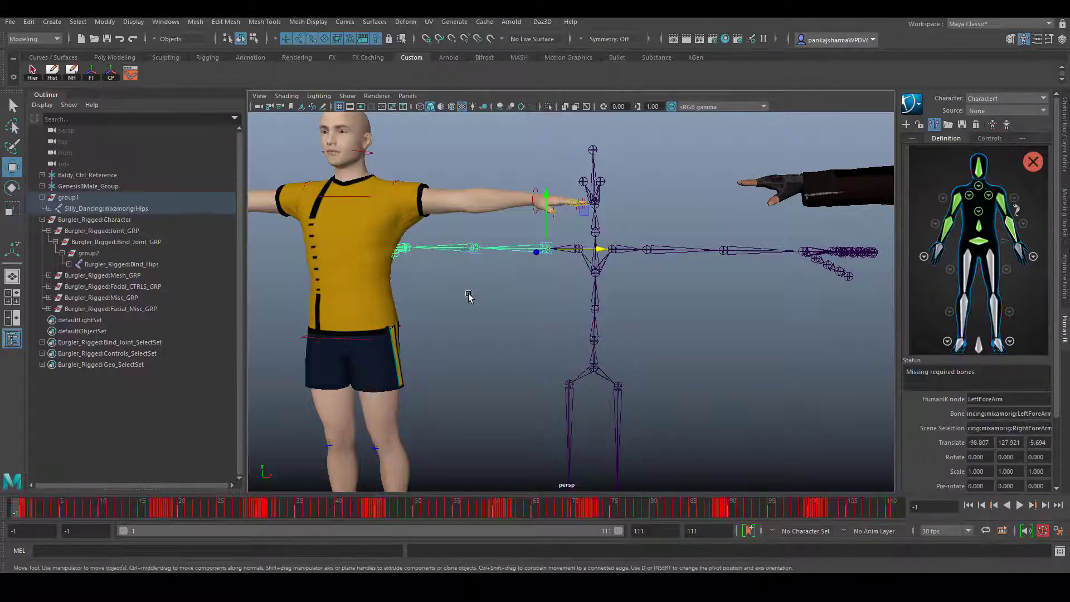
middle_click_drag(555, 308, 641, 359, "alt")
left_click(940, 251)
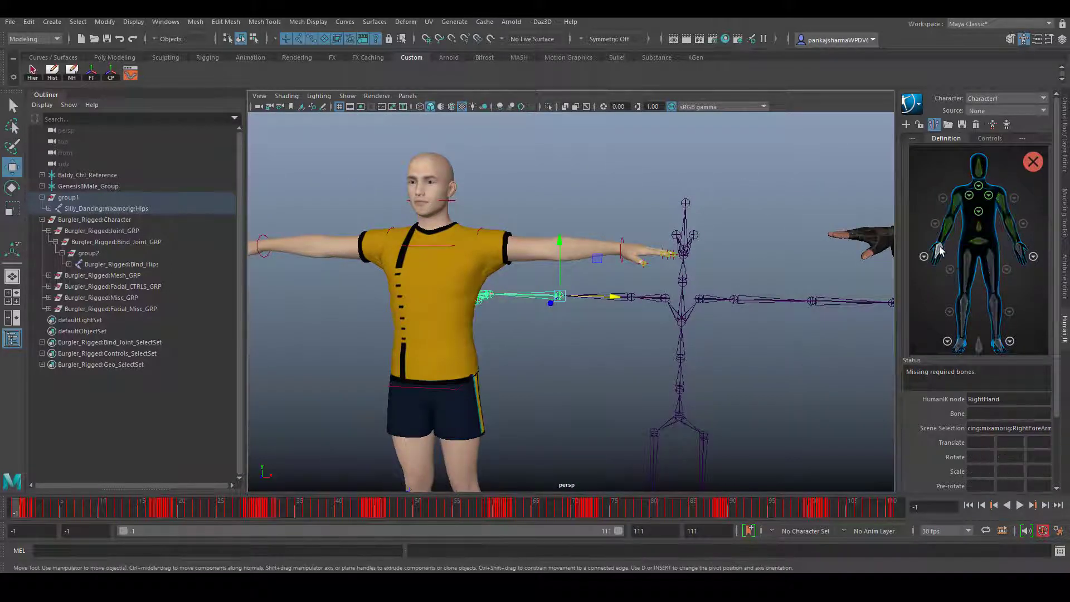
left_click(485, 295)
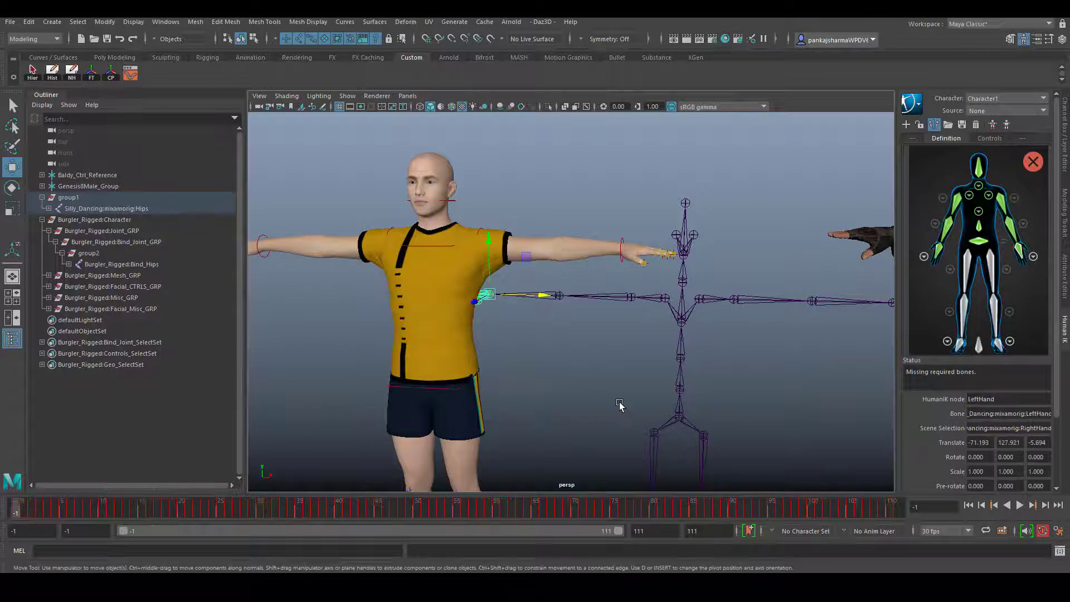
middle_click_drag(737, 361, 691, 228, "alt")
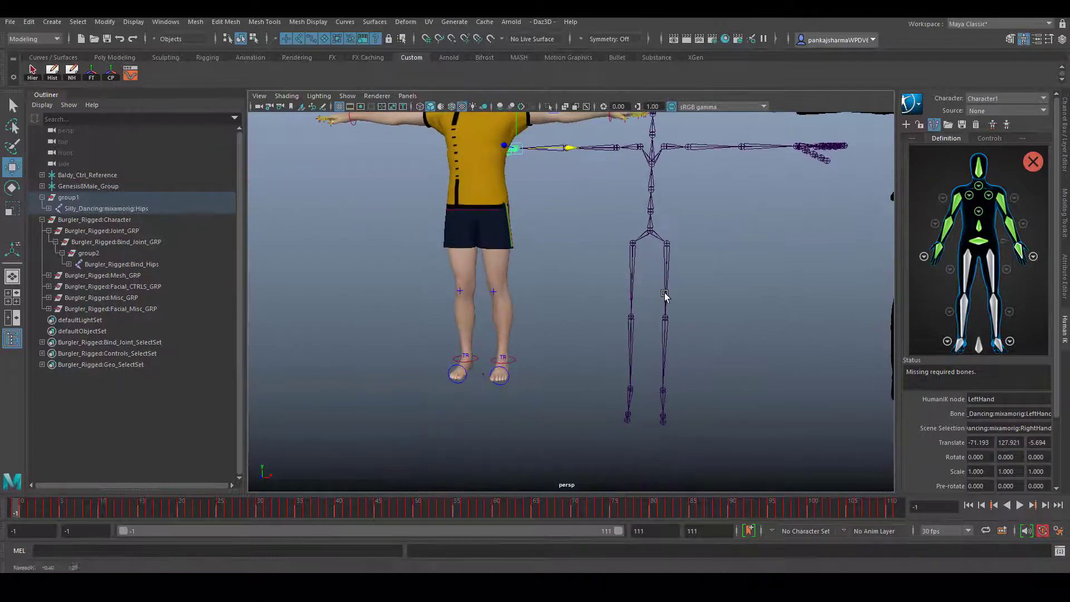
Assign the mocap right hip, knee and ankle joints to RightUpLeg, RightLeg and RightFoot.
left_click(967, 270)
left_click(627, 249)
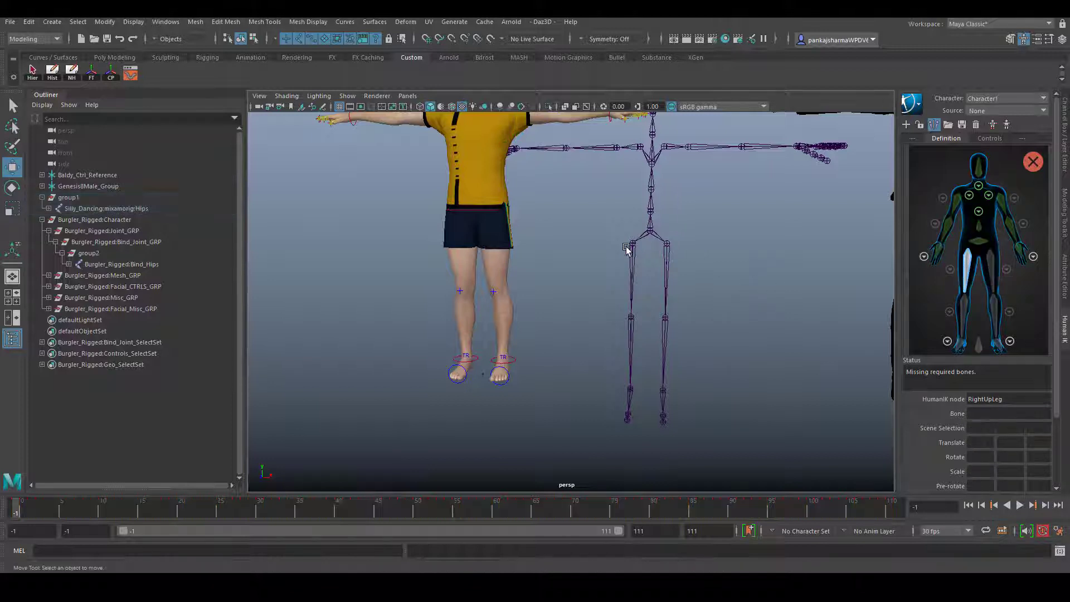
left_click(629, 247)
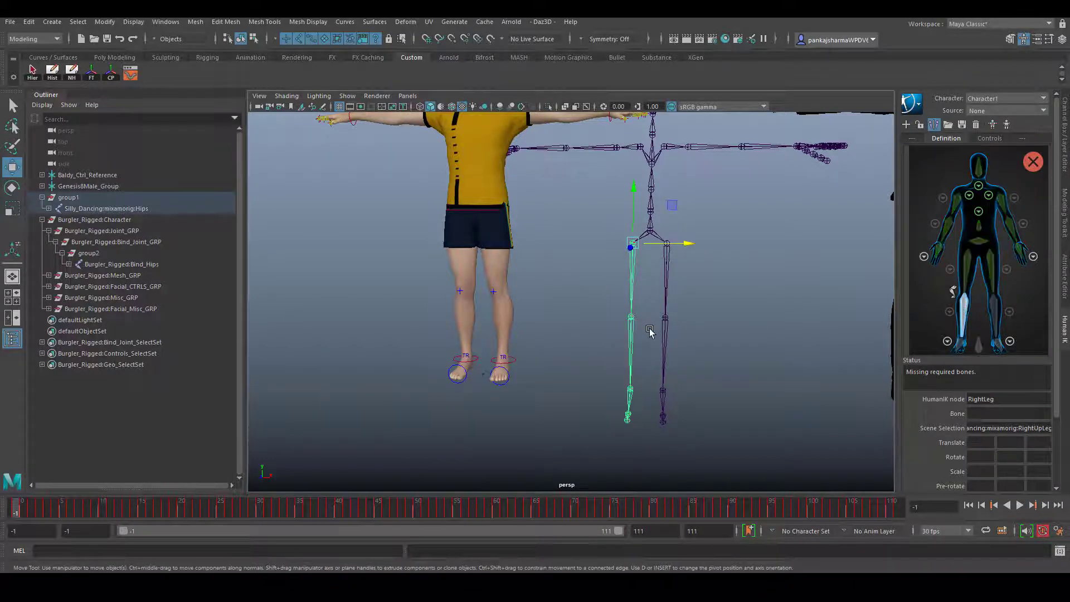
left_click(631, 325)
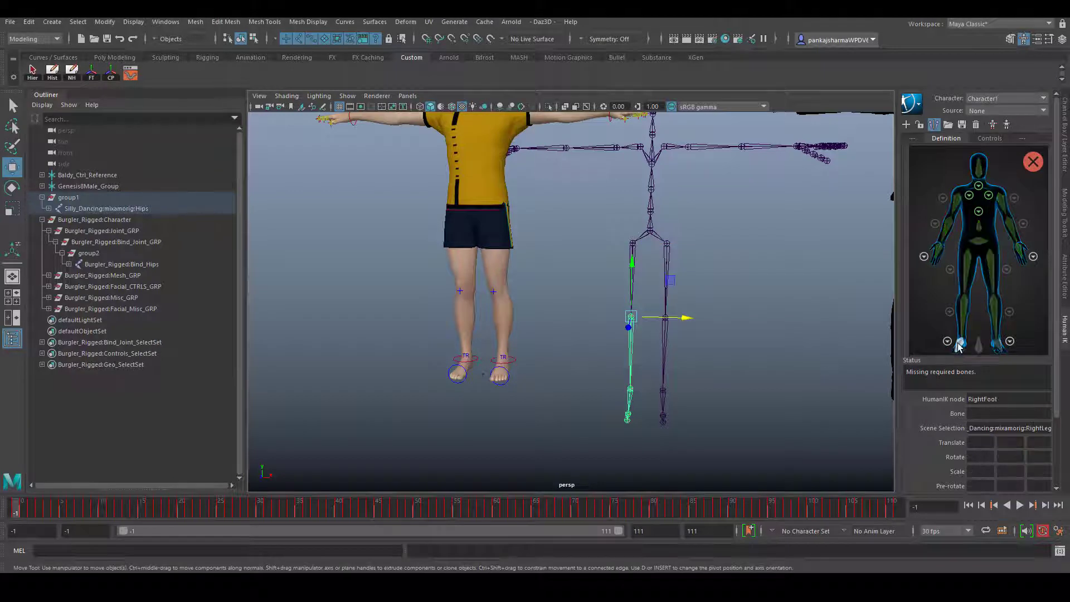
left_click(629, 395)
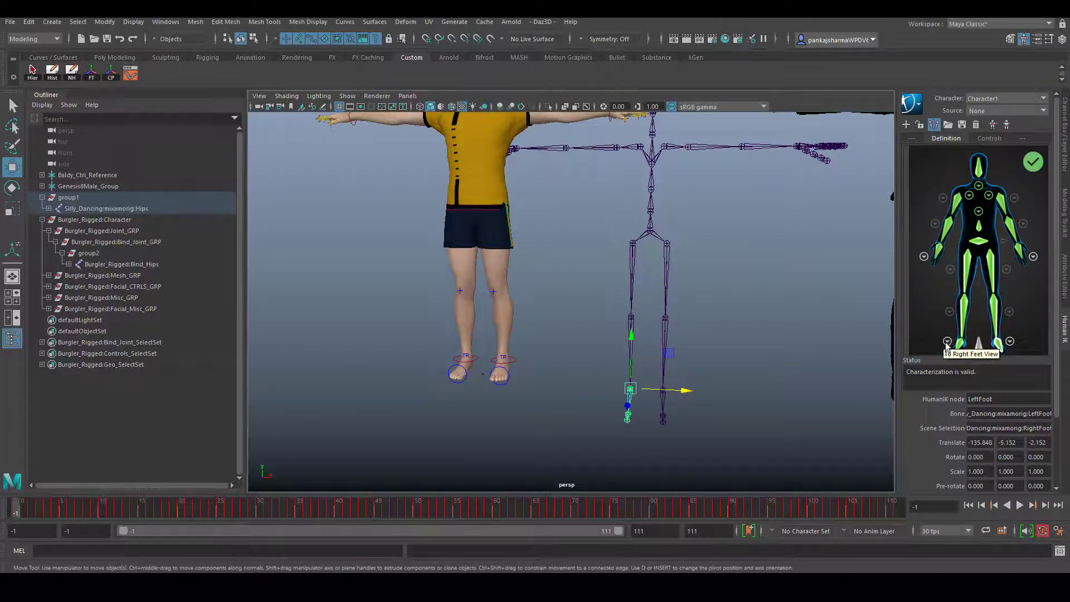
Map the toe joints to the toe base slots in the foot view, then return to full body.
left_click(947, 341)
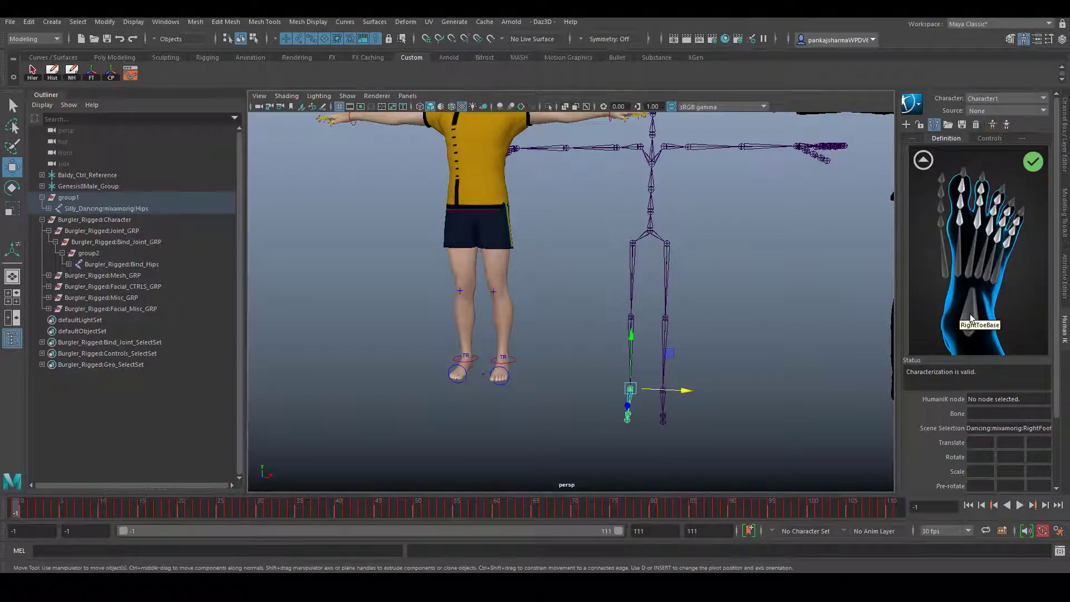
left_click(970, 319)
scroll(788, 353, "up", 5)
left_click_drag(750, 396, 620, 341, "alt")
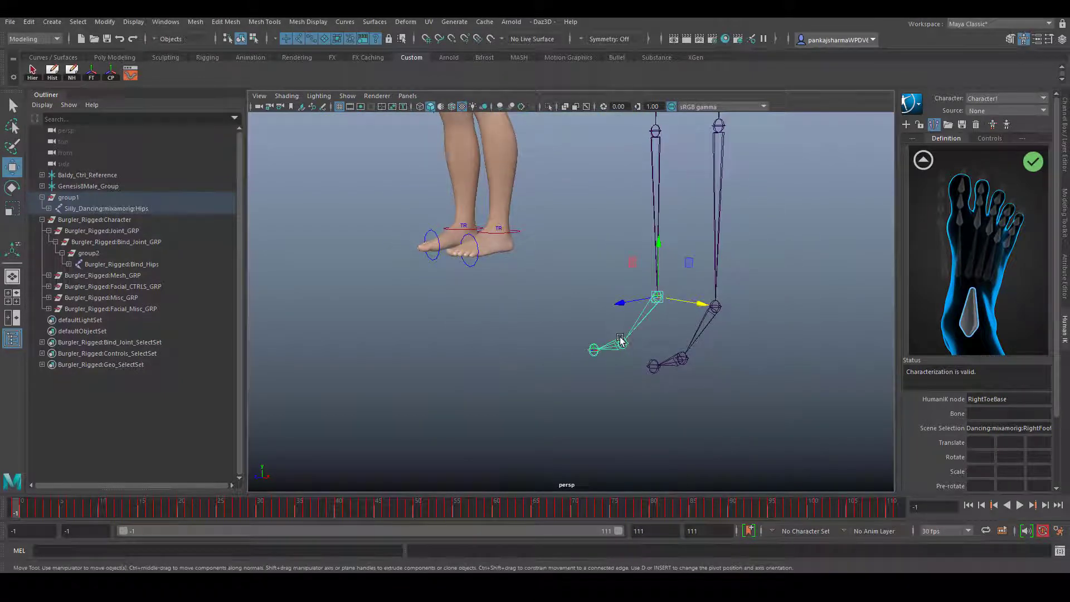
left_click(617, 350)
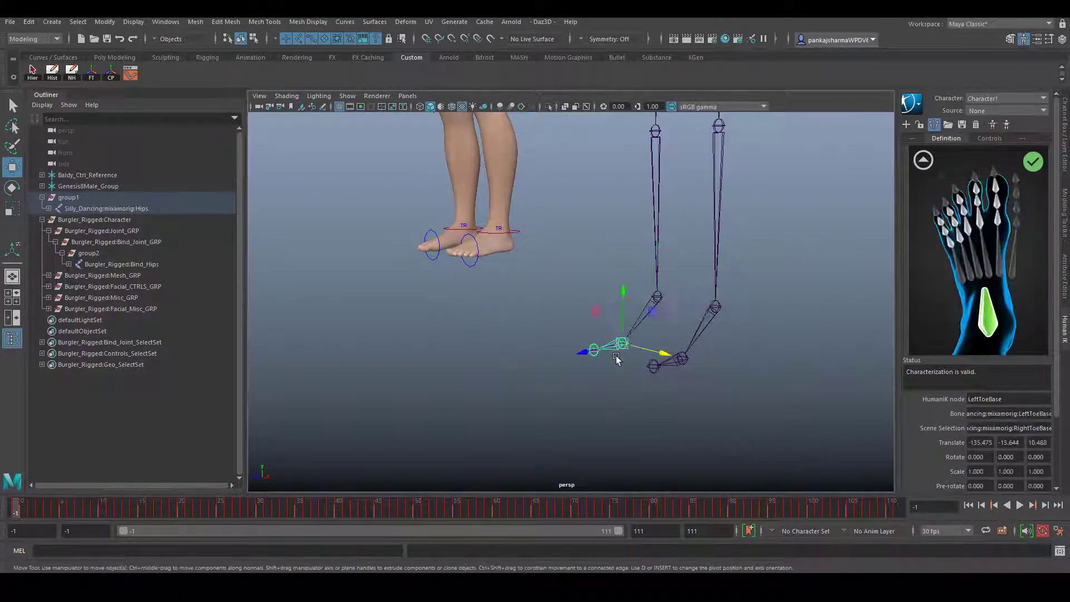
left_click(922, 161)
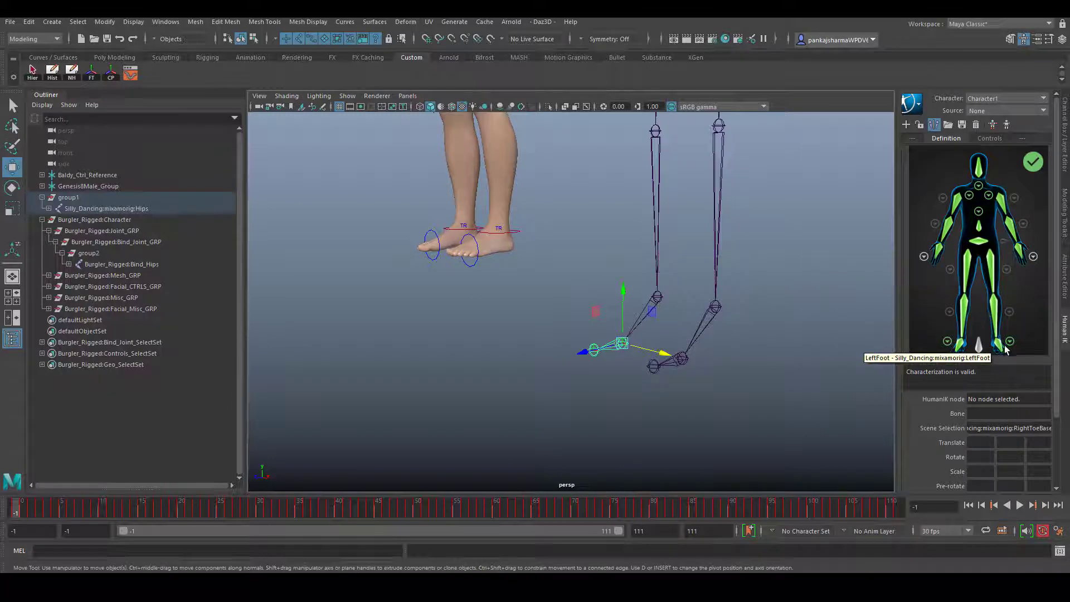
left_click(1008, 347)
left_click(922, 160)
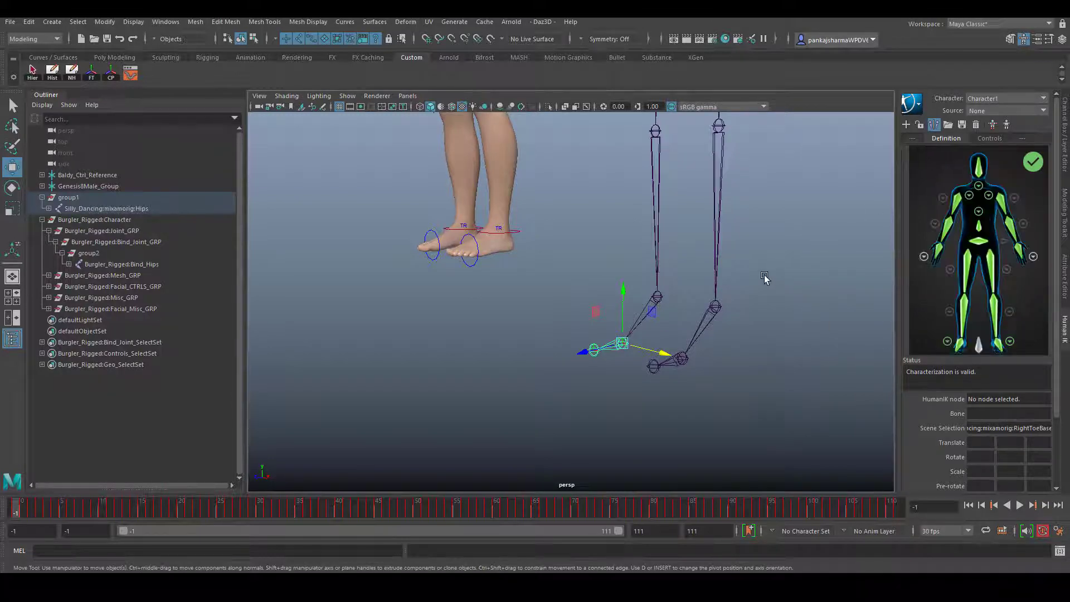
scroll(654, 346, "down", 8)
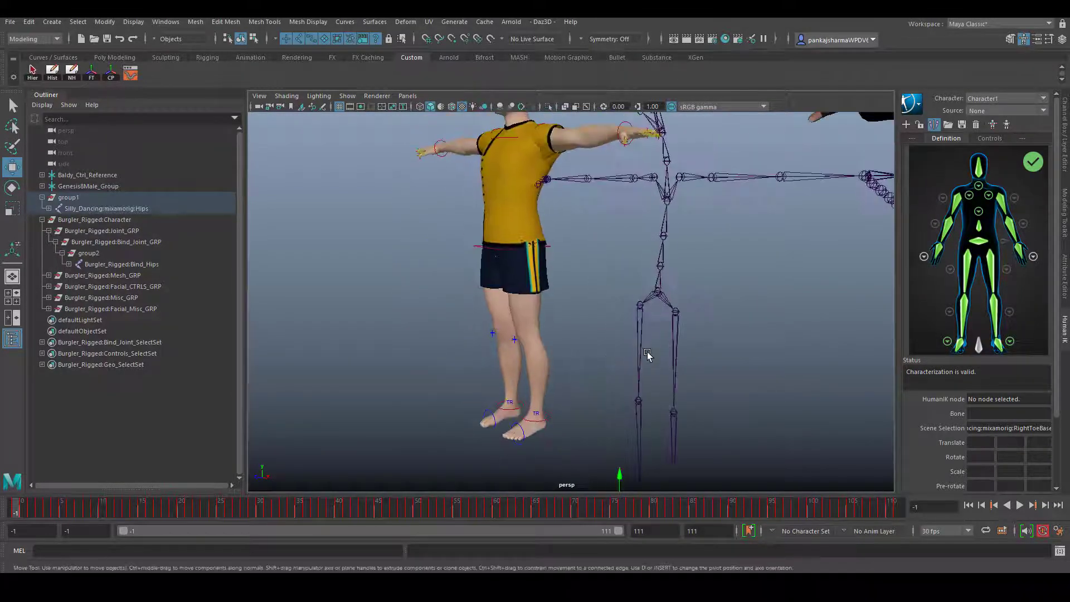
Rotate the mocap skeleton's right shoulder until the arm is level and the HumanIK check turns green.
scroll(646, 352, "down", 6)
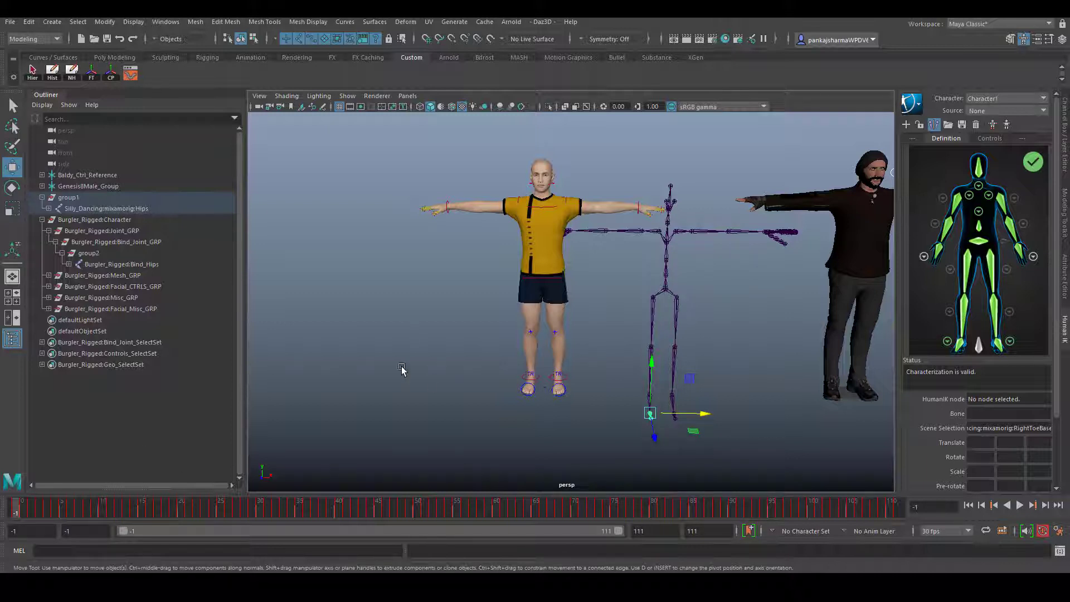
left_click(796, 342)
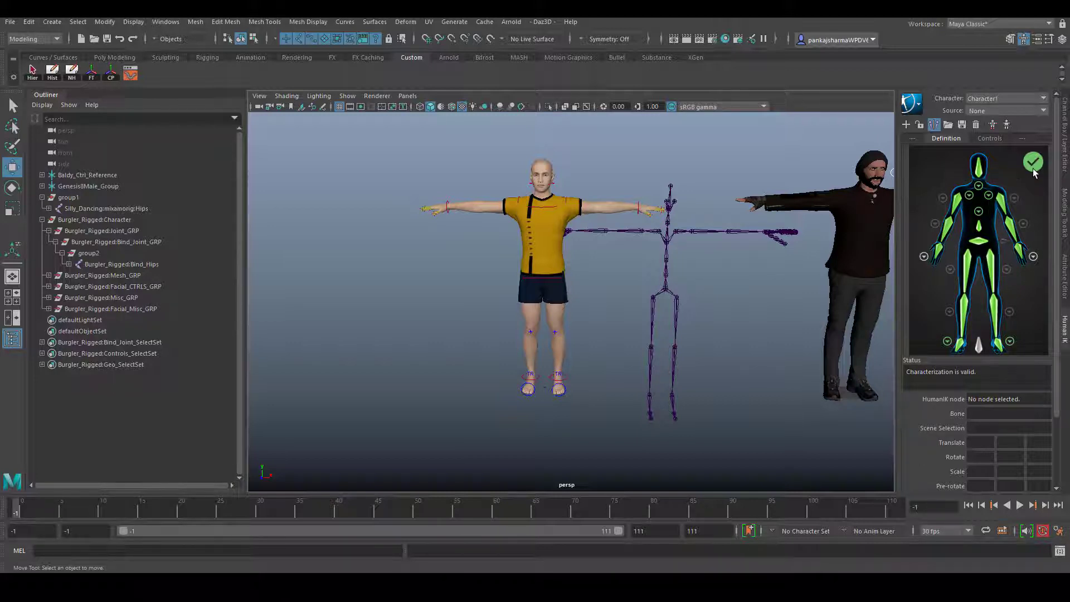
left_click(653, 234)
key("e")
left_click_drag(640, 257, 644, 262)
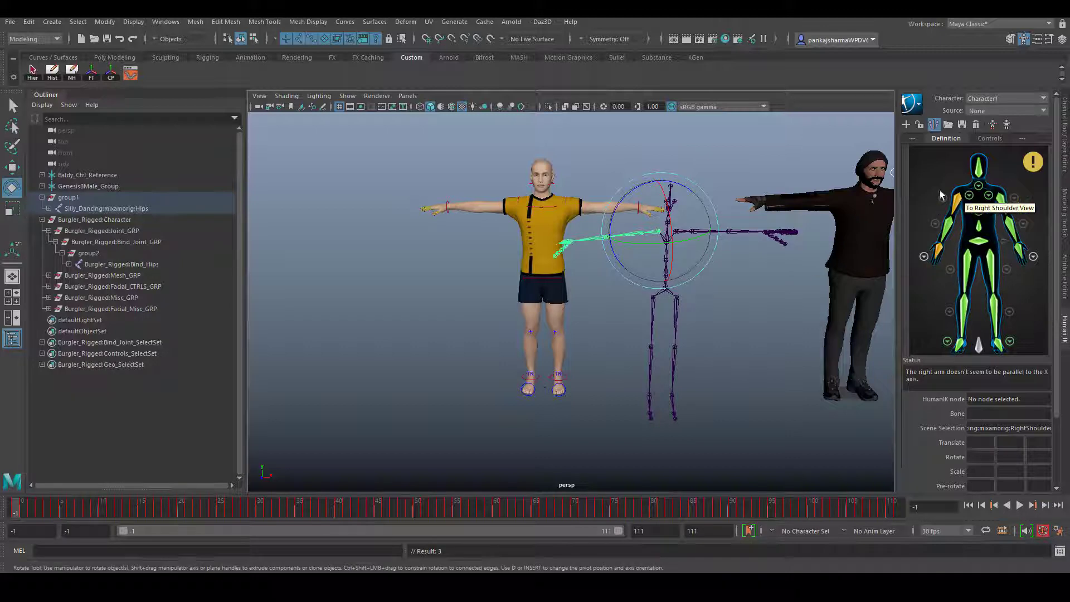
mouse_move(1035, 168)
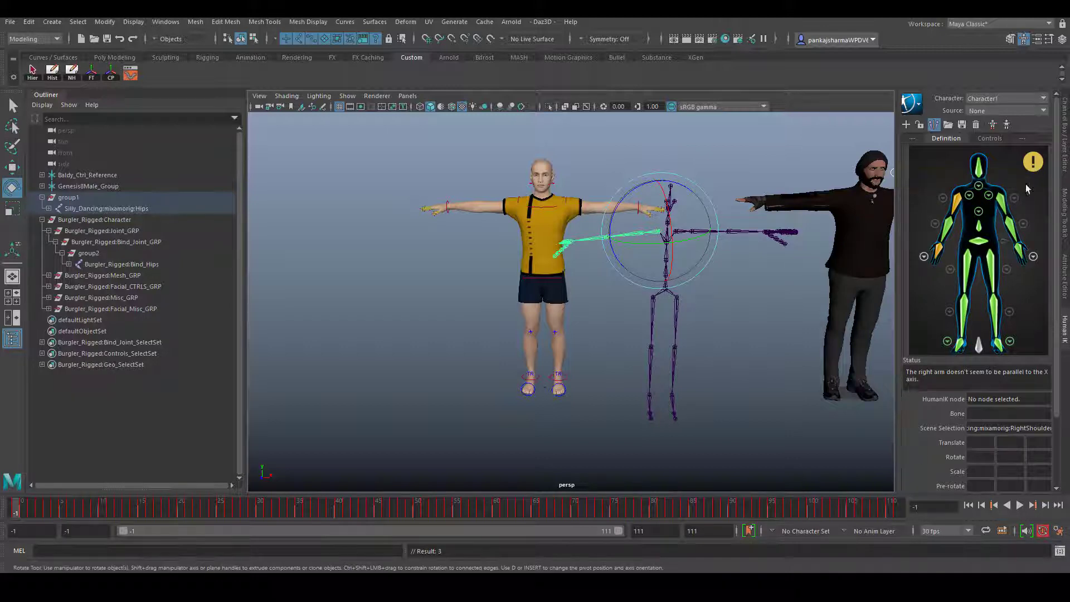
left_click_drag(613, 253, 610, 234)
scroll(592, 373, "up", 2)
scroll(591, 373, "up", 2)
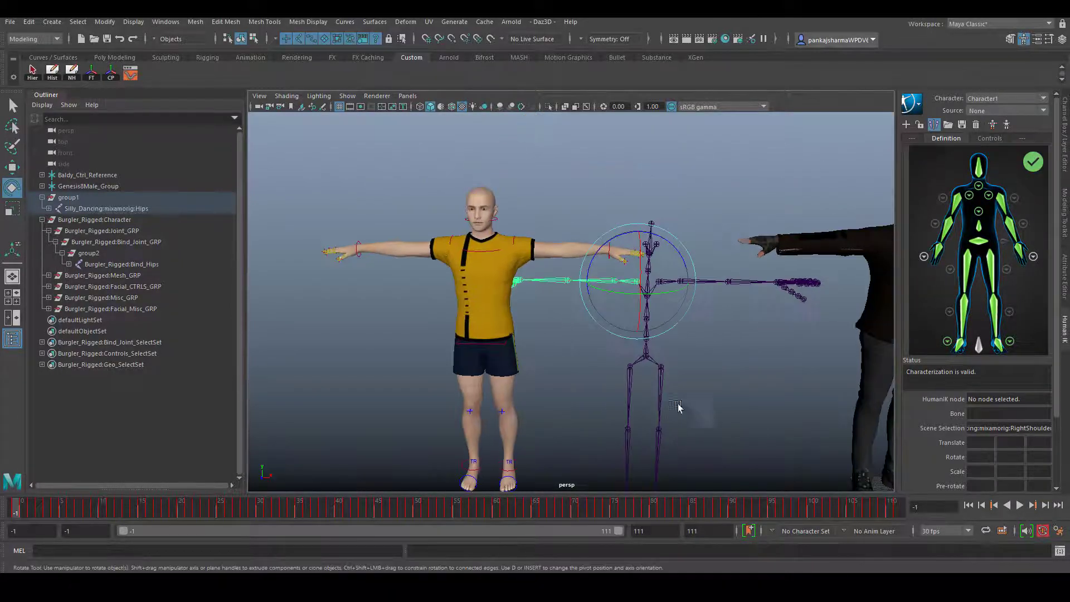
left_click(719, 389)
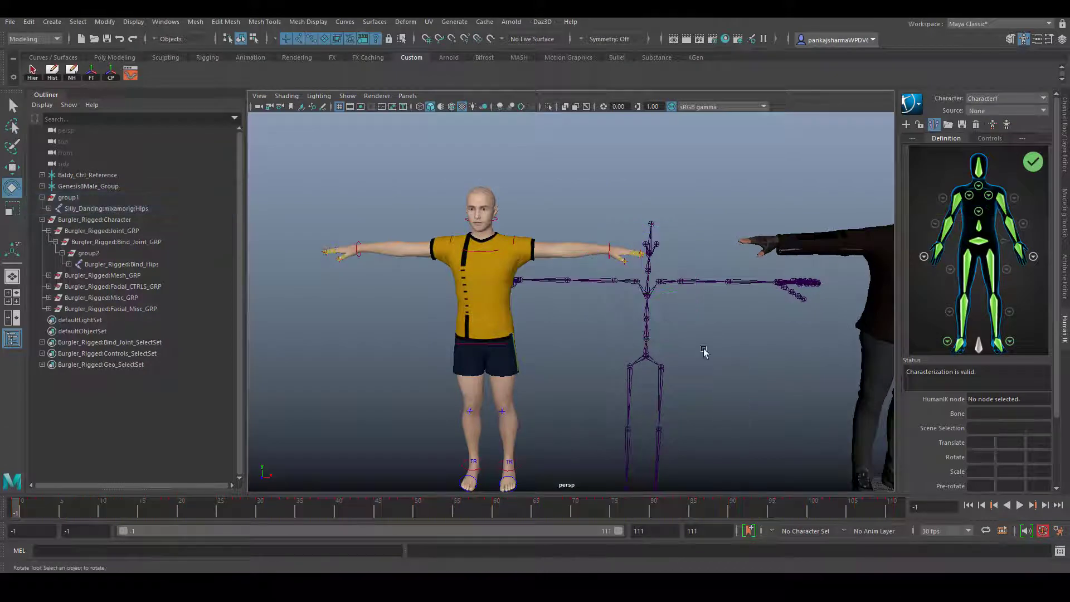
middle_click_drag(704, 354, 606, 302, "alt")
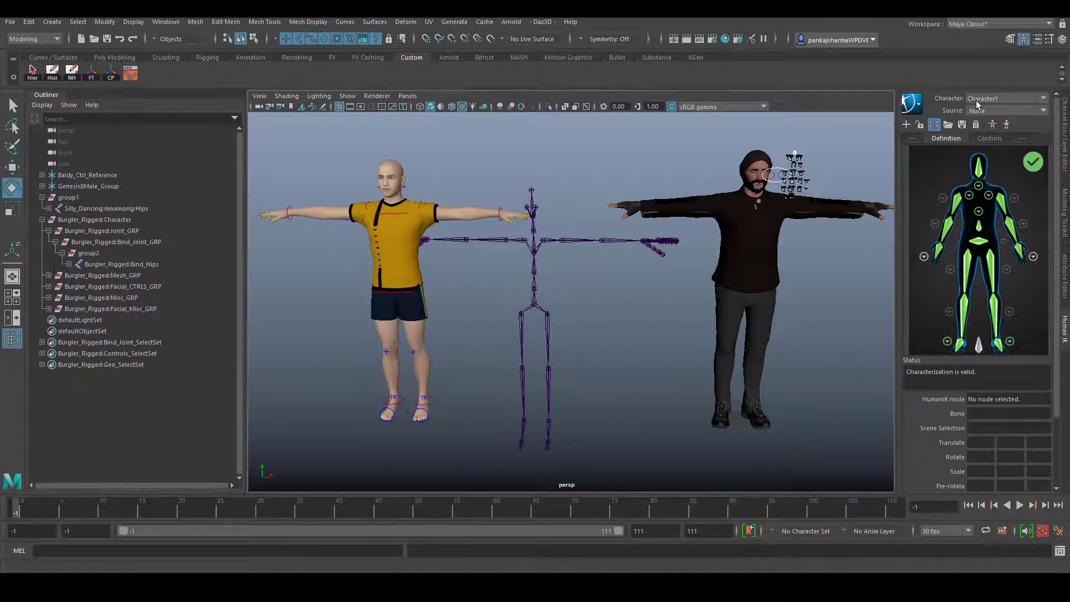
Rename Character1 to SillyDance using Rename Character from the HumanIK menu.
left_click(912, 103)
left_click(940, 126)
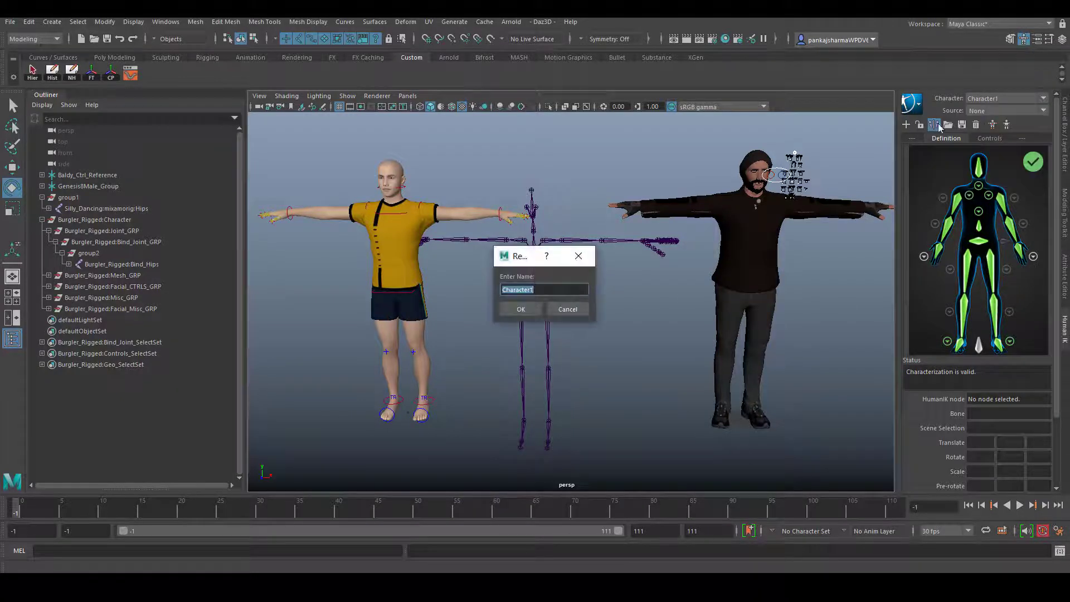
type("Silly Dance")
key("Return")
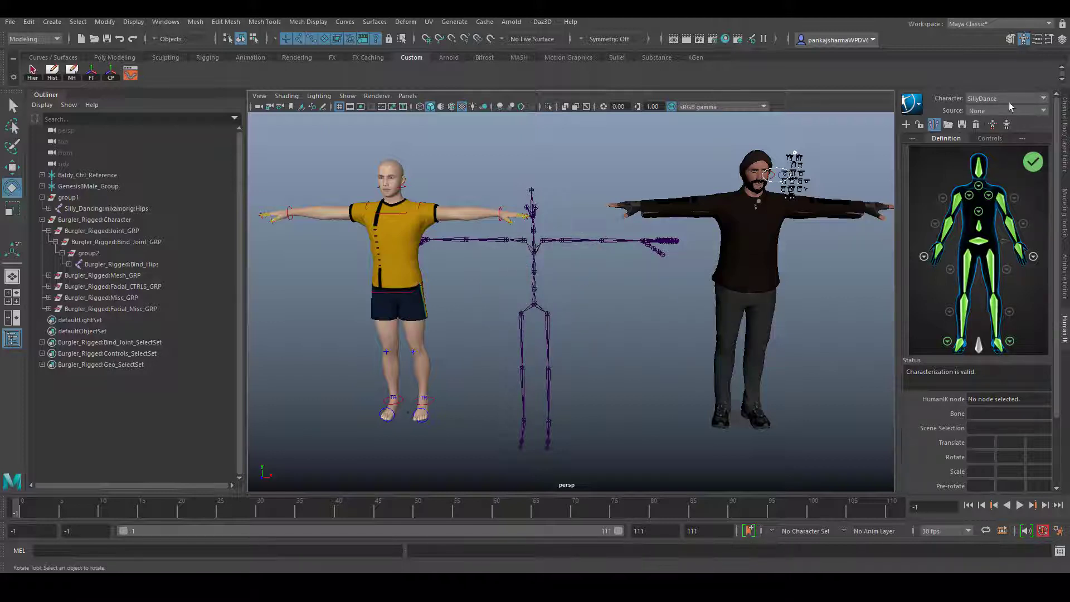
Set the HumanIK Character to Baldy and its Source to SillyDance.
left_click(990, 99)
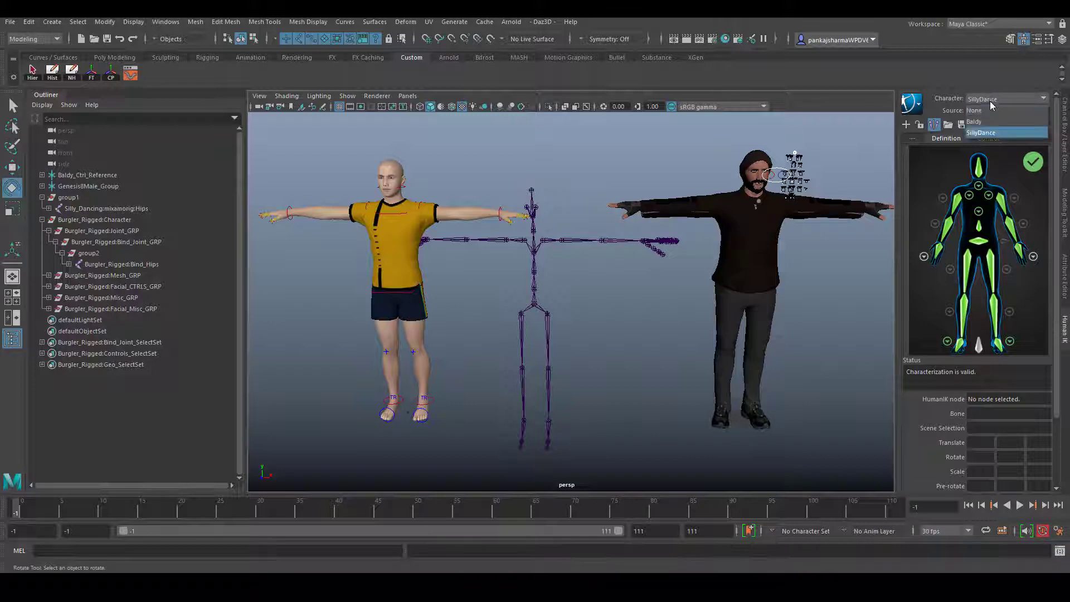
left_click(994, 126)
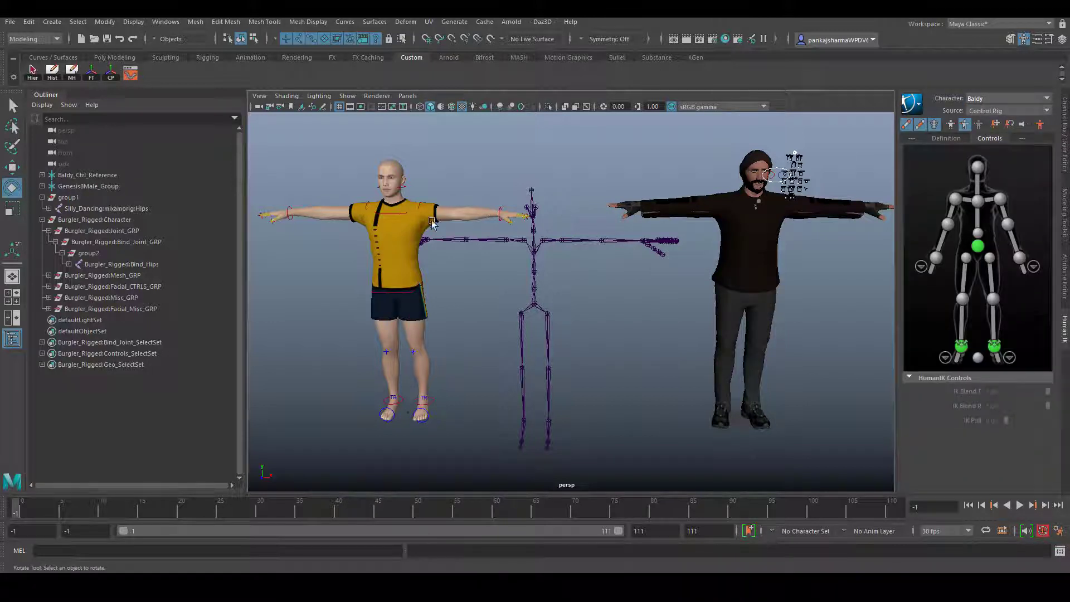
left_click(1001, 110)
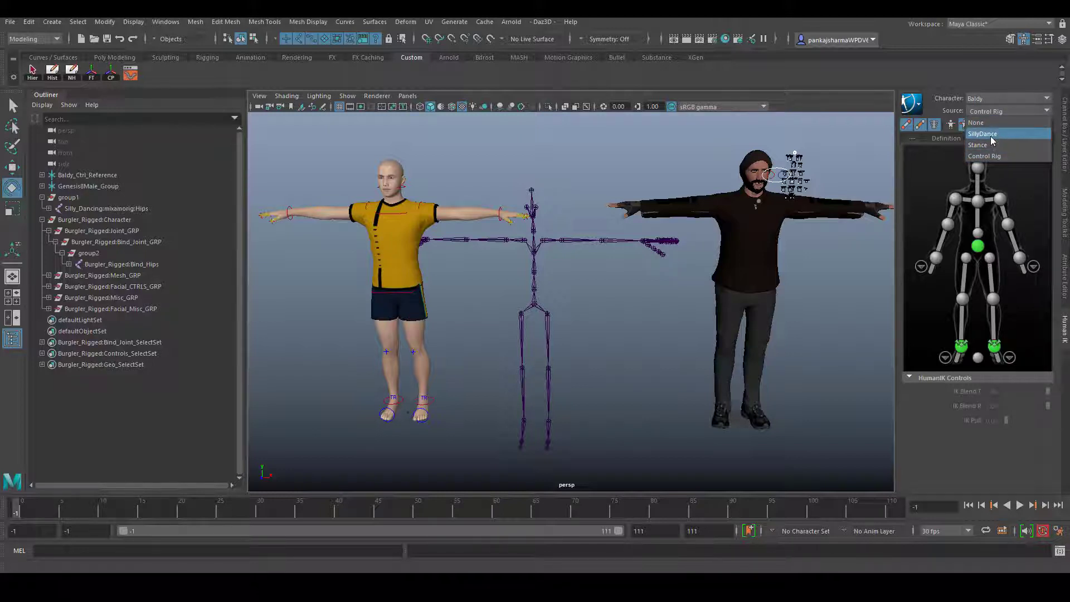
left_click(991, 136)
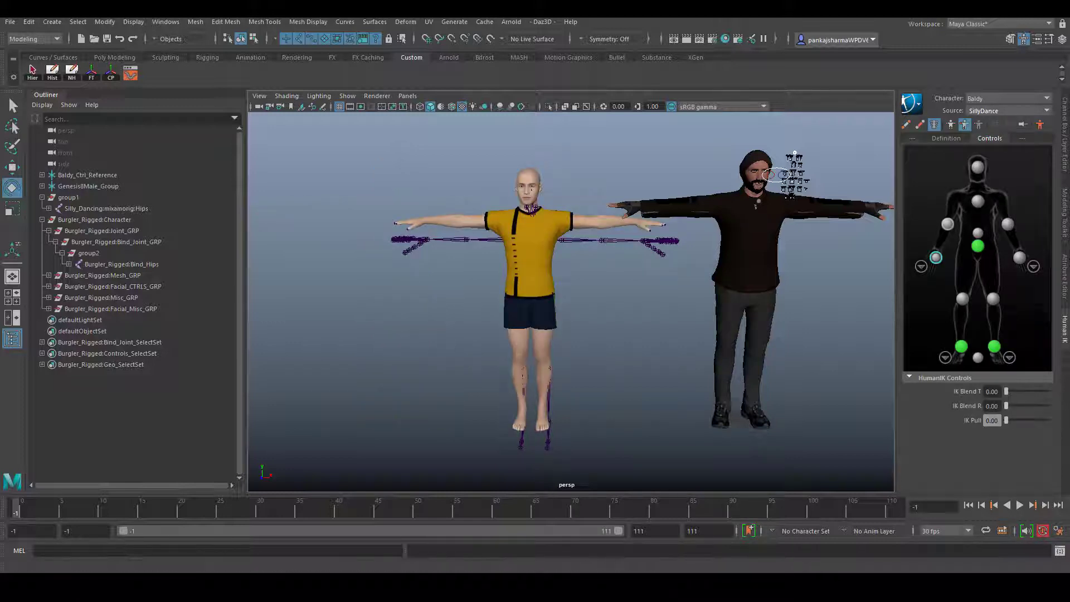
scroll(389, 444, "up", 3)
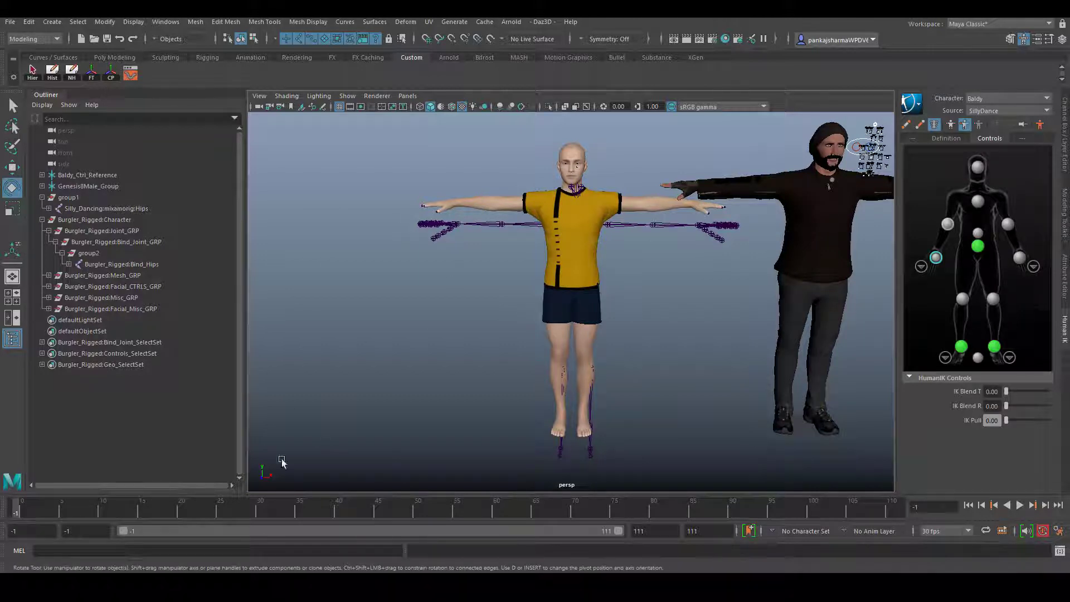
Play the dance and change the playback start frame from -1 to 0.
left_click(1019, 505)
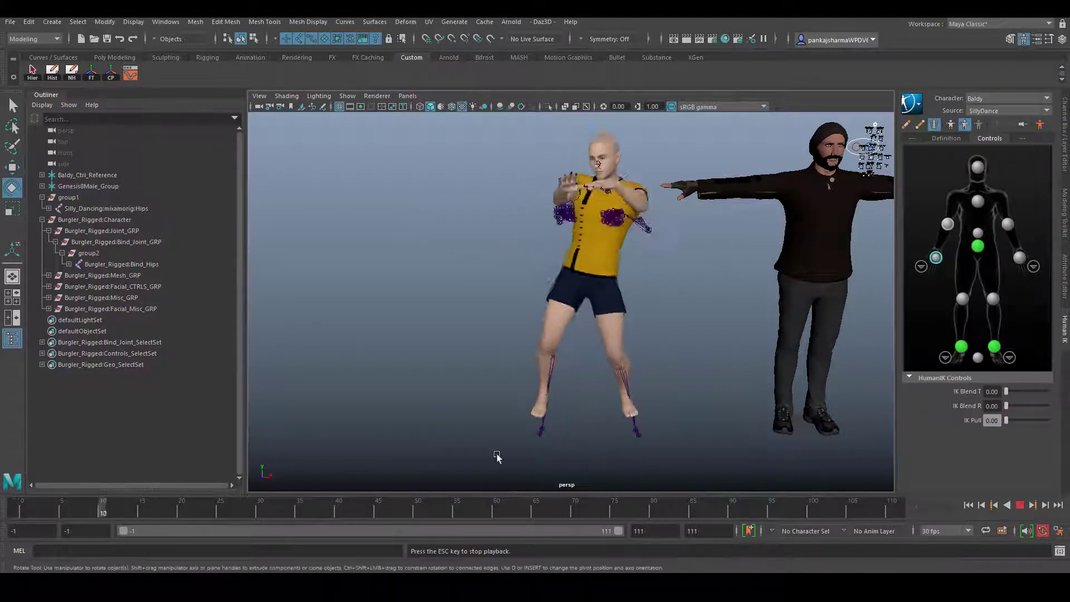
double_click(81, 530)
type("0")
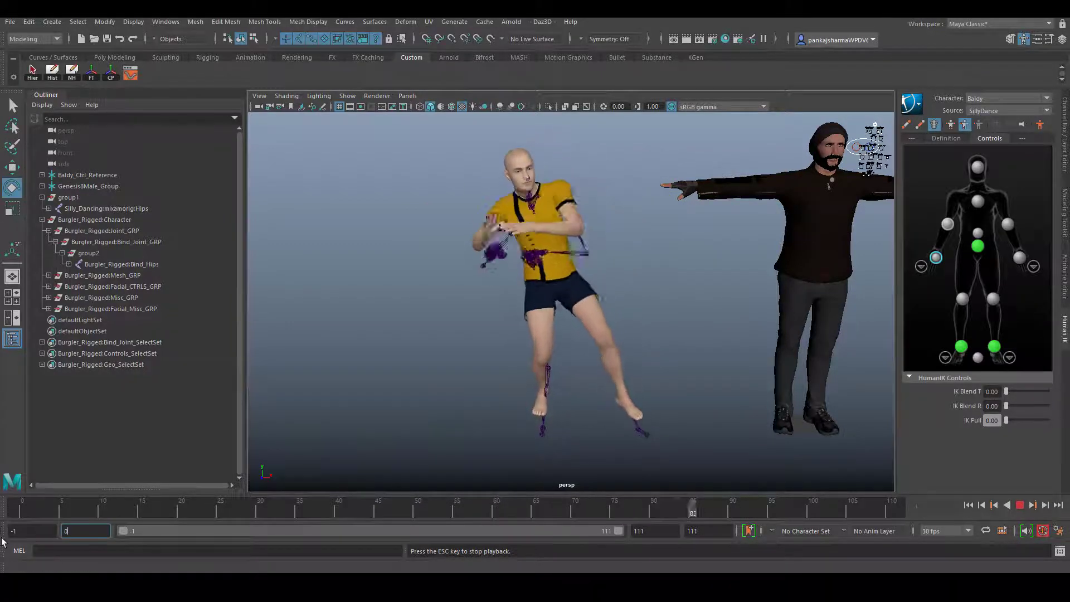
key("Return")
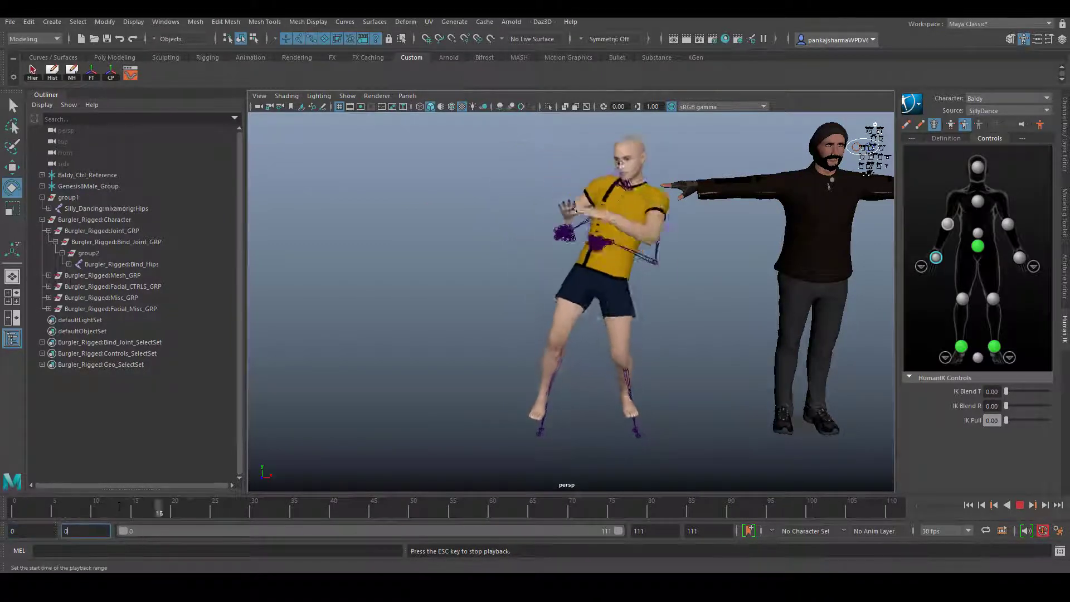
left_click_drag(363, 366, 501, 312, "alt")
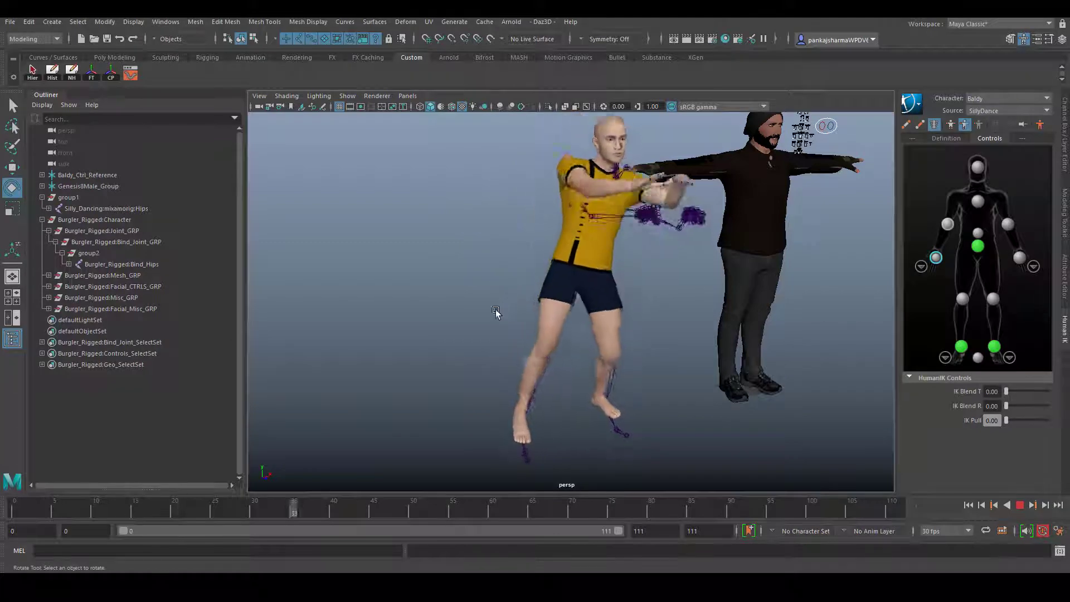
Stop the dance playback at frame 57.
left_click_drag(497, 312, 662, 379, "alt")
key("Escape")
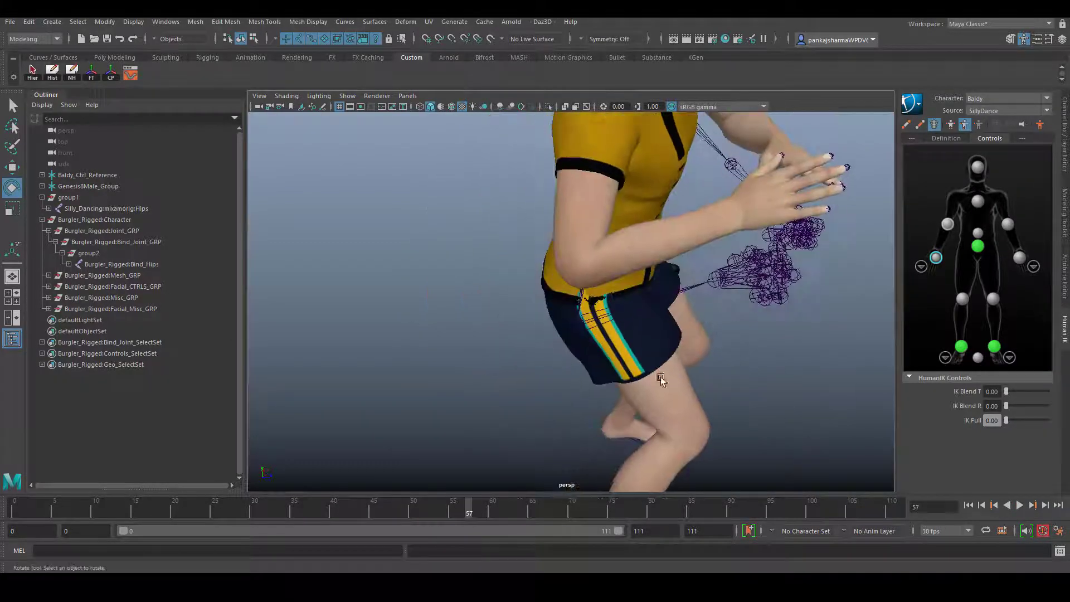
left_click_drag(747, 387, 824, 238, "alt")
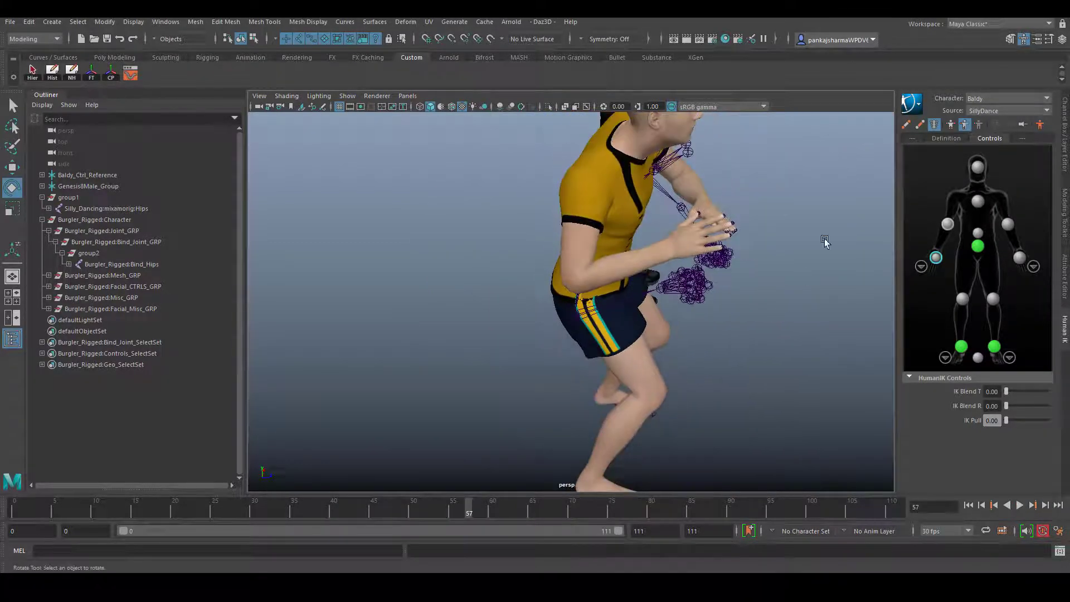
Inspect Baldy's skeleton definition including the right-hand fingers, then reframe both characters.
left_click(943, 139)
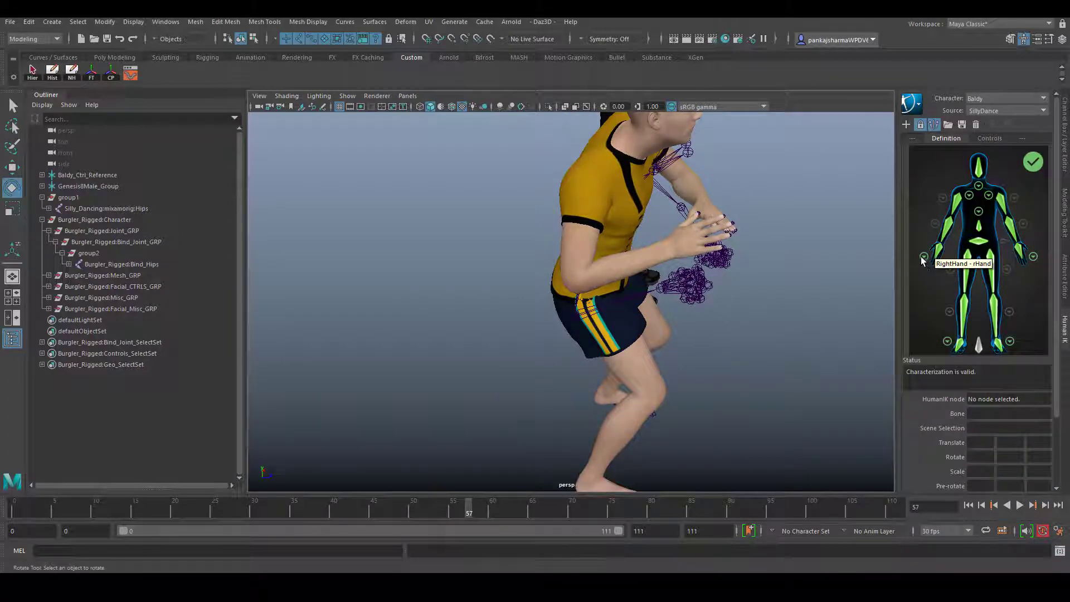
left_click(920, 256)
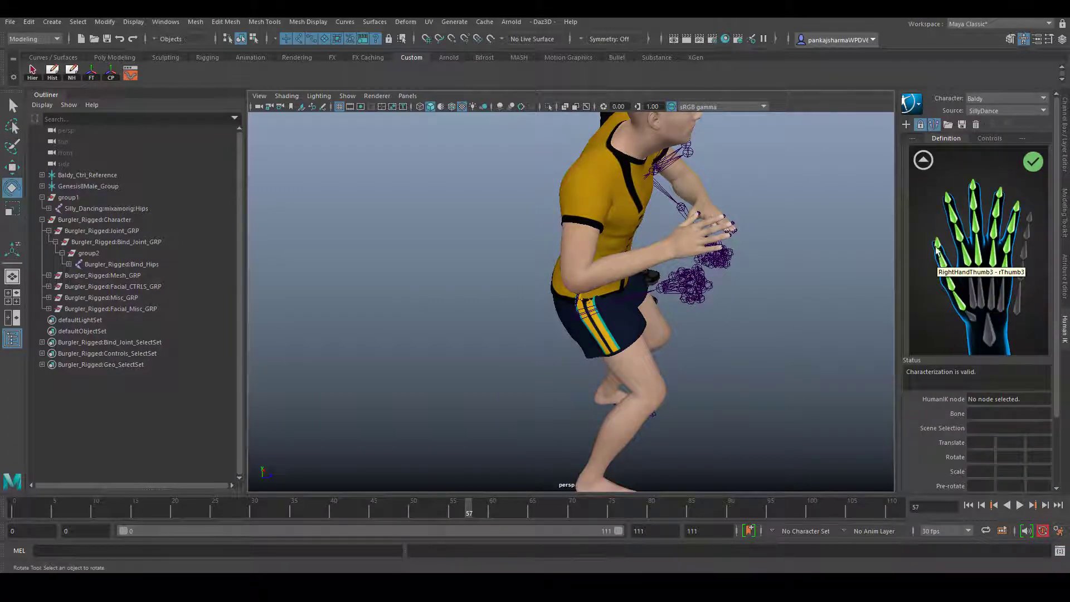
left_click_drag(635, 276, 571, 302, "alt")
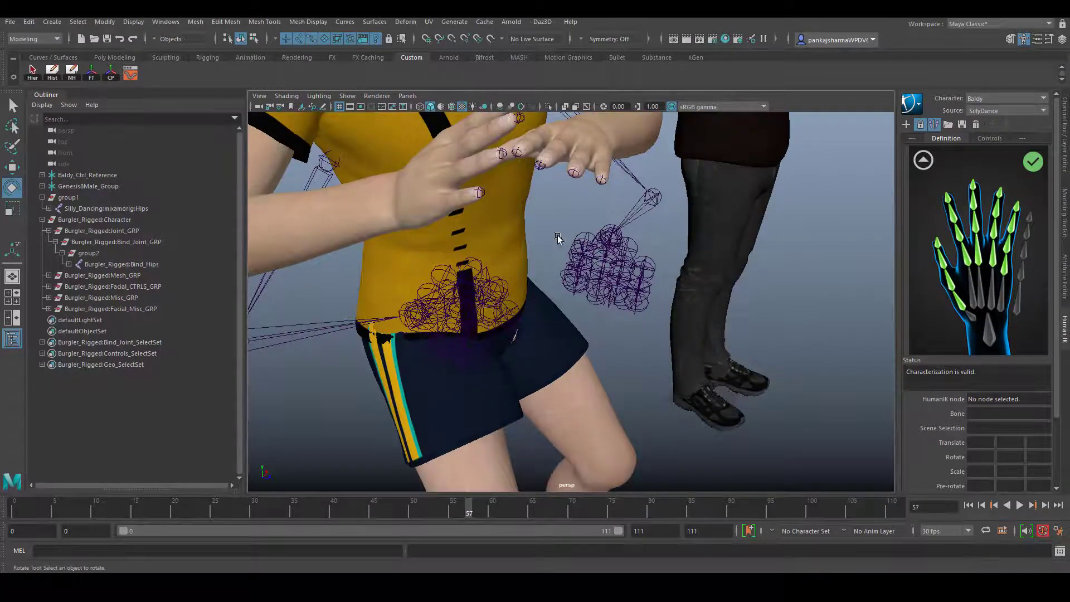
left_click_drag(557, 235, 548, 266, "alt")
left_click(923, 167)
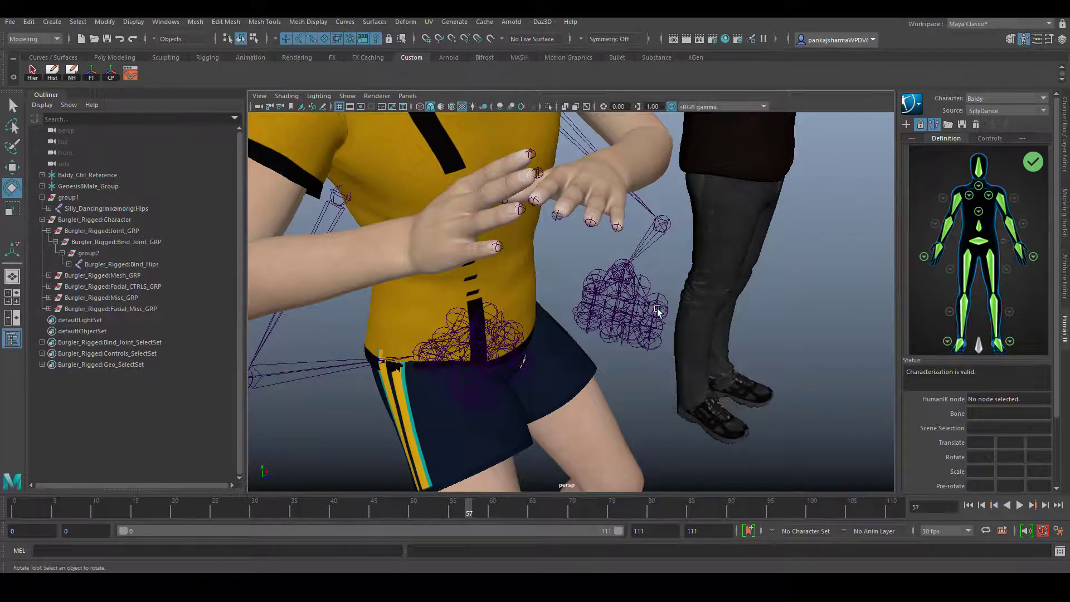
right_click_drag(657, 311, 407, 264, "alt")
left_click_drag(407, 264, 608, 385, "alt")
scroll(607, 384, "up", 3)
middle_click_drag(607, 384, 610, 400, "alt")
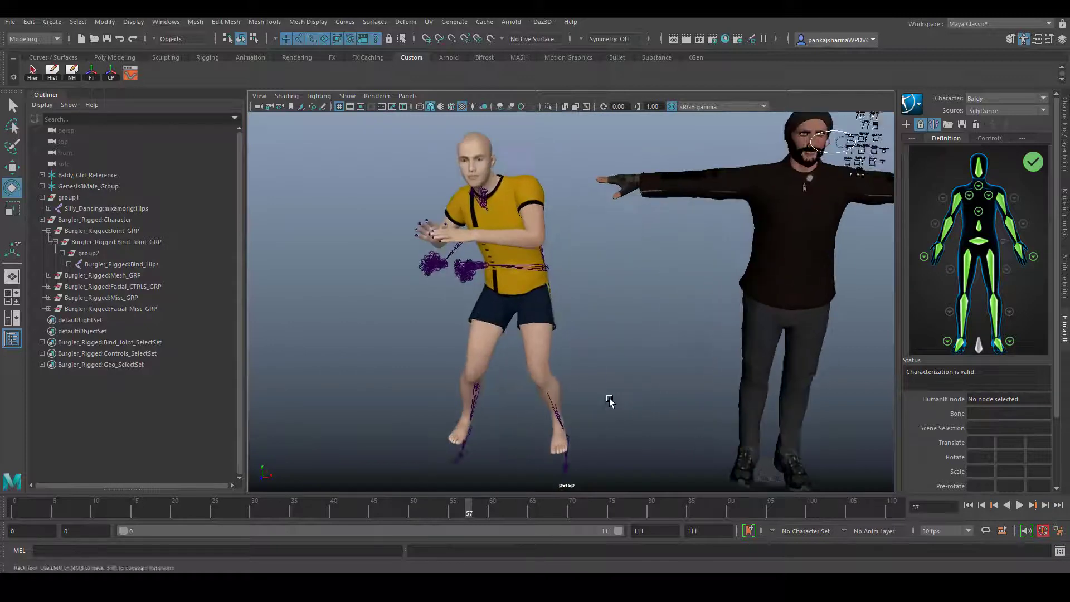
scroll(610, 401, "down", 2)
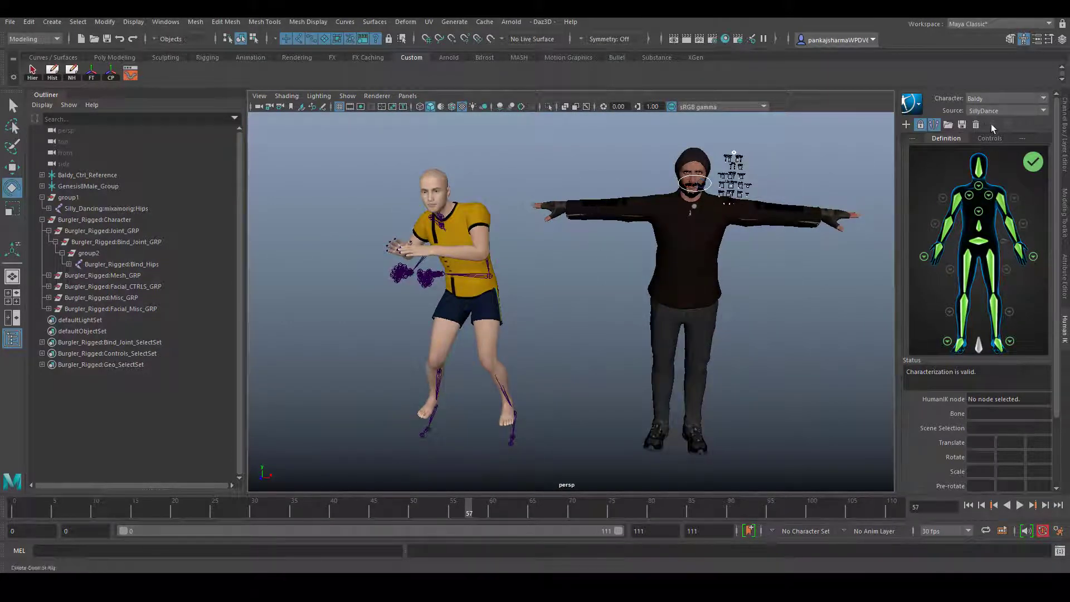
Reset Character to None, reselect Baldy, and switch his Source to Control Rig.
left_click(981, 98)
left_click(982, 110)
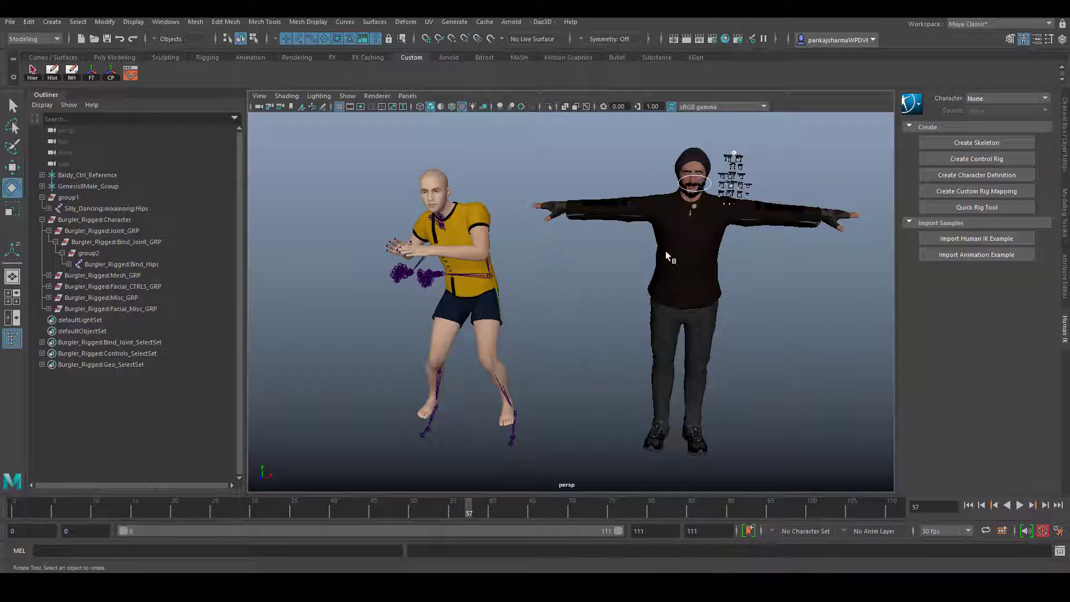
left_click(435, 190)
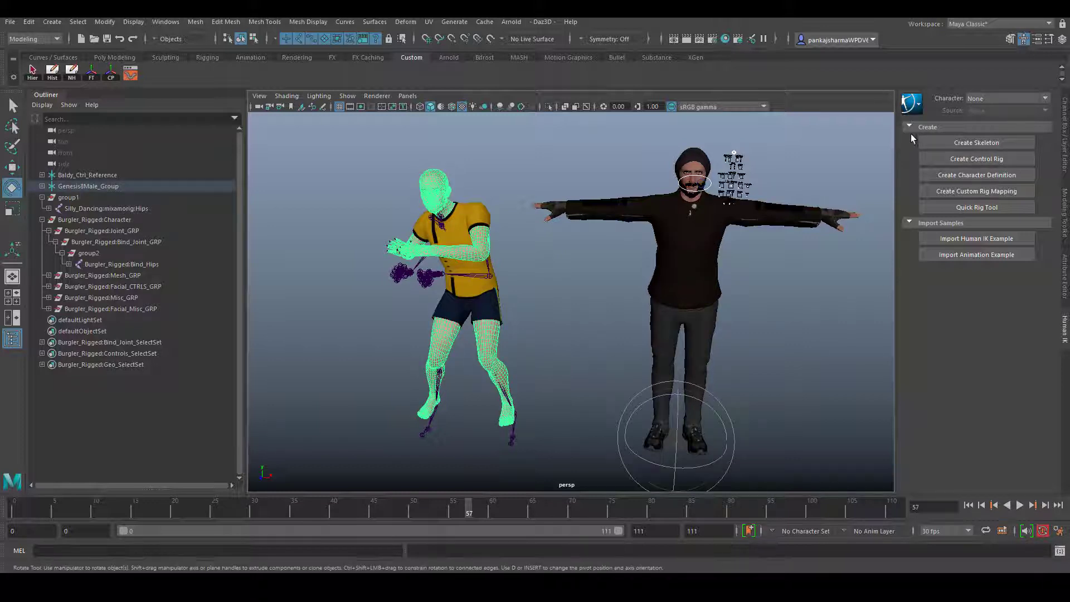
left_click(1006, 98)
left_click(991, 119)
left_click(984, 111)
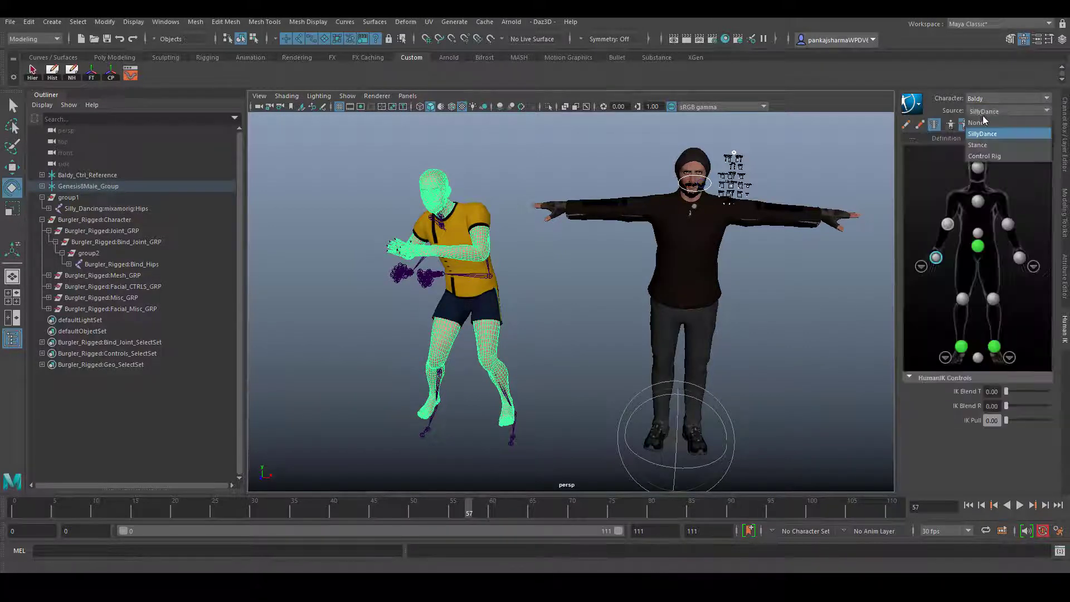
left_click(994, 156)
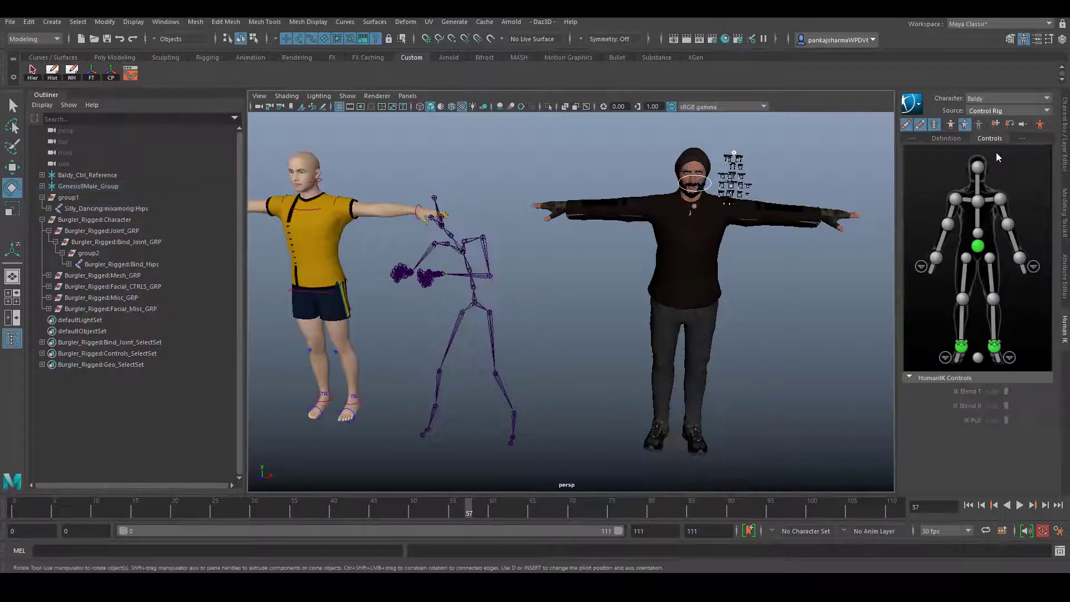
middle_click_drag(314, 237, 351, 265, "alt")
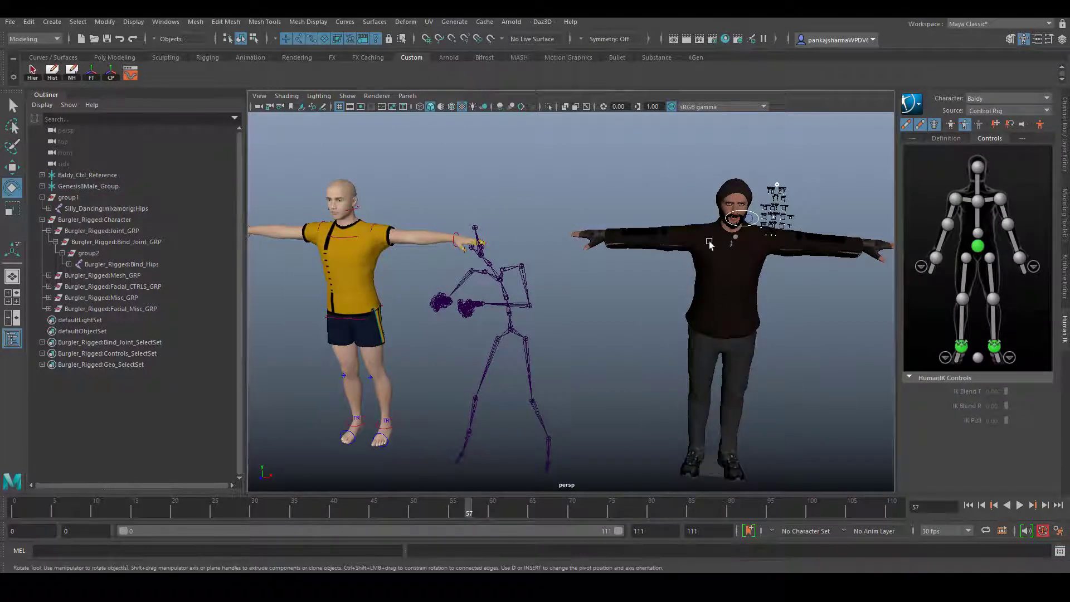
left_click(709, 248)
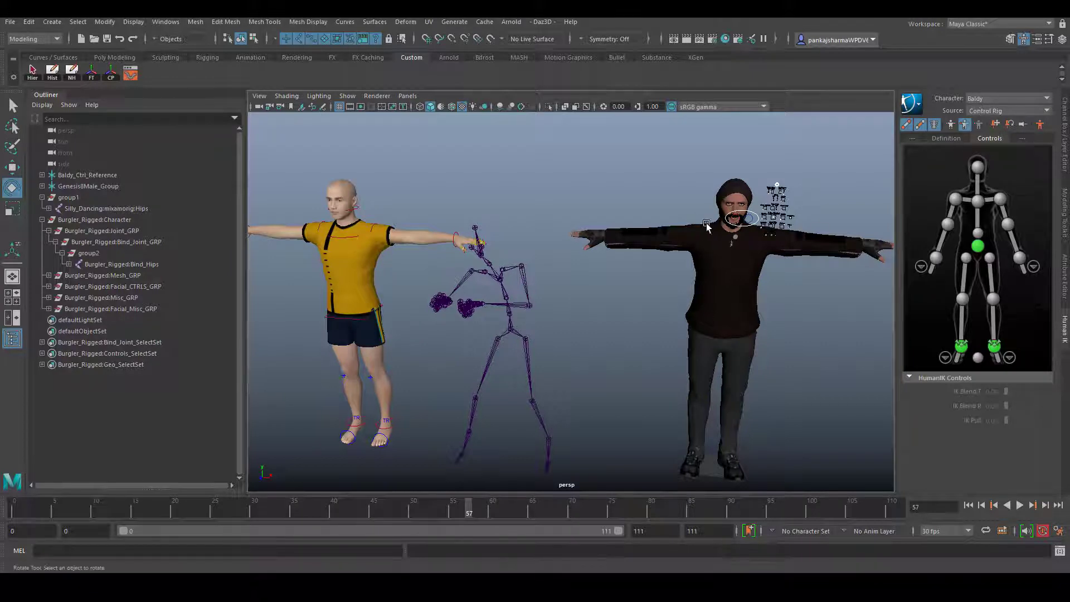
left_click(982, 109)
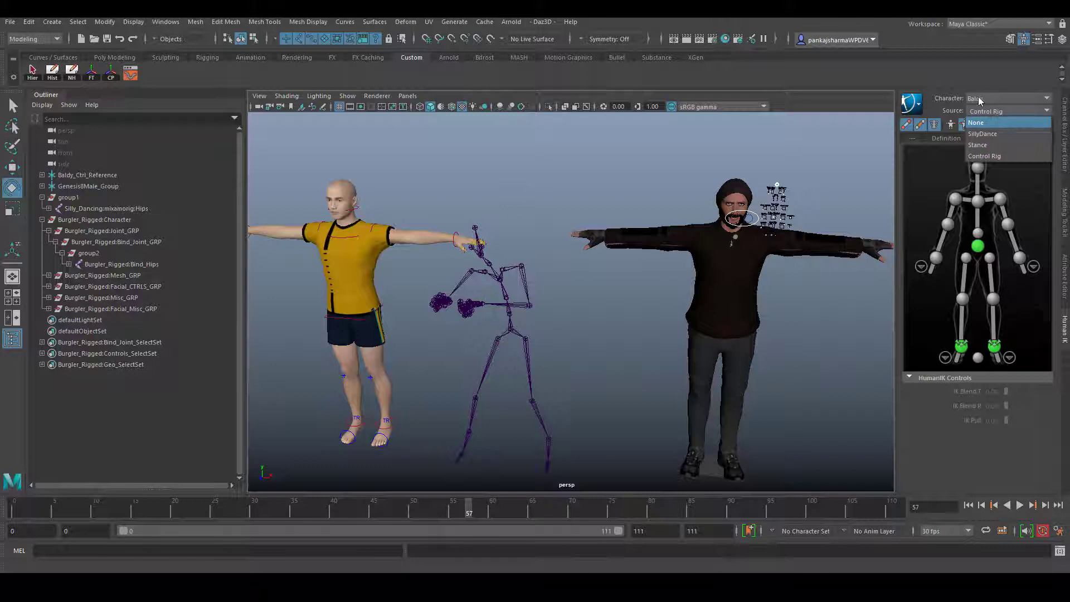
Make SillyDance the active HumanIK character with Baldy as its source, and frame the view on them.
left_click(557, 327)
left_click(1018, 100)
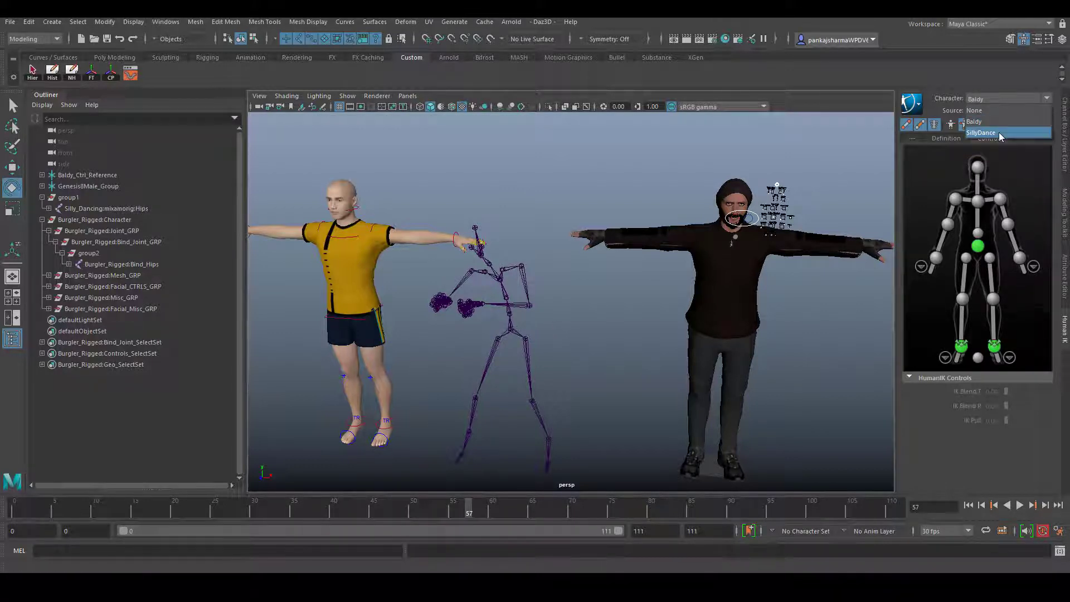
left_click(999, 132)
left_click(981, 112)
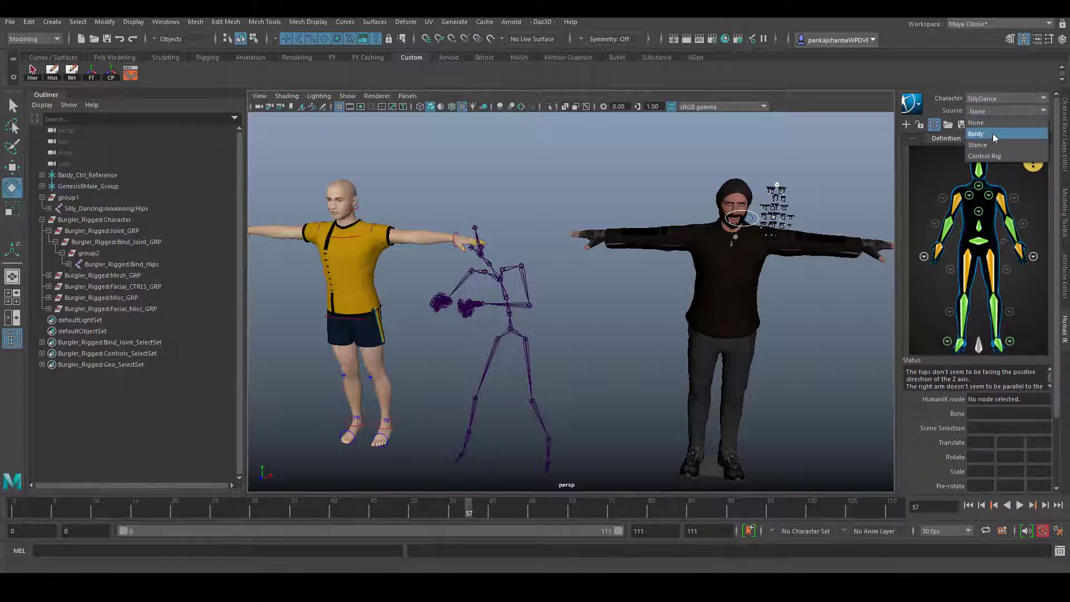
left_click(992, 134)
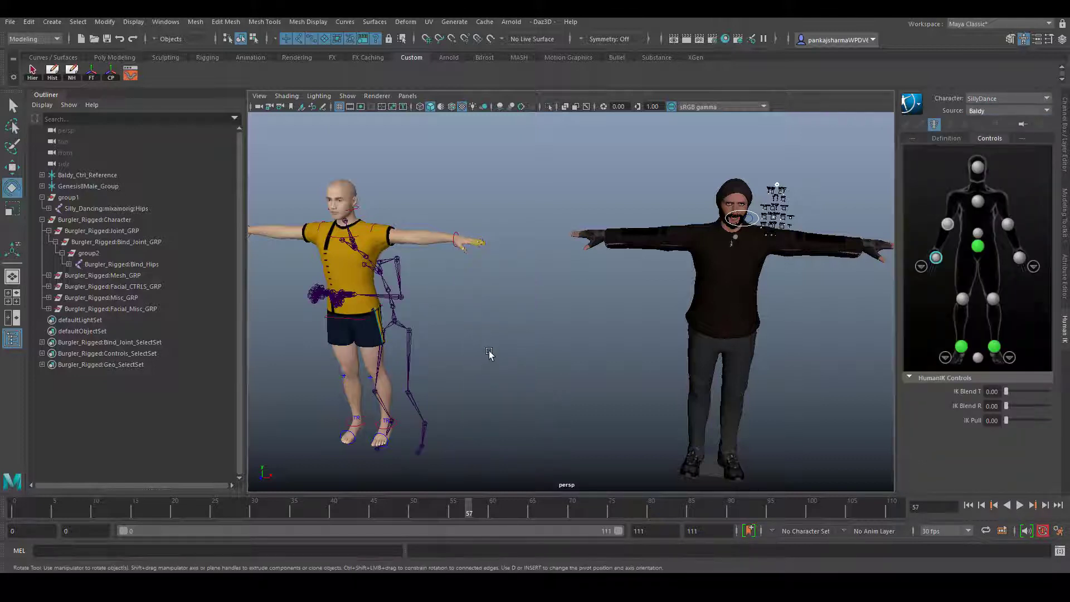
key("f")
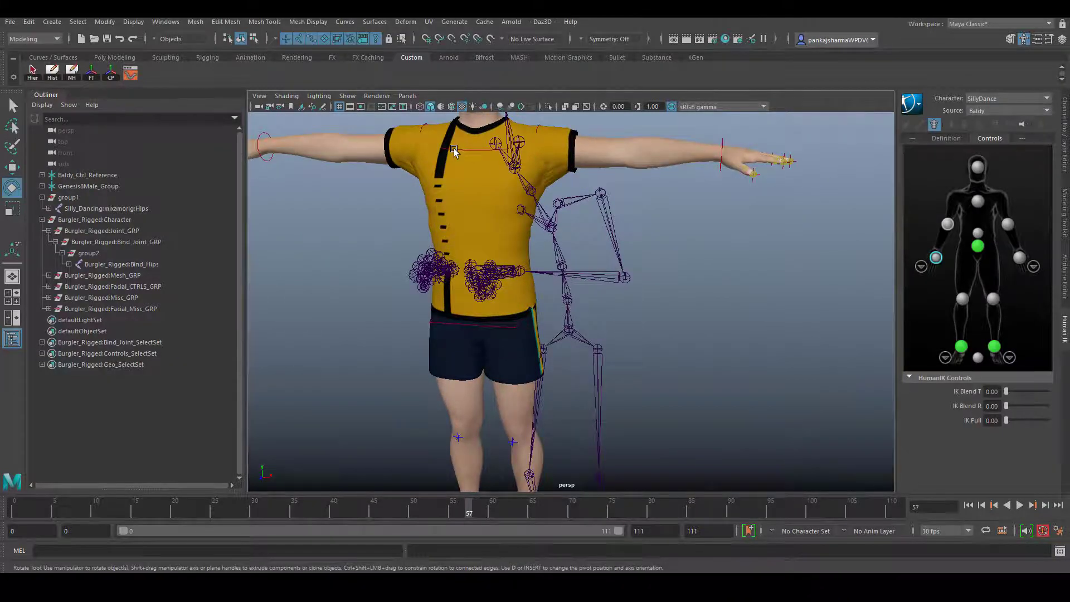
Test-rotate Baldy_Ctrl_Reference to check the skeleton follows, then undo back to the T-pose.
left_click(454, 150)
left_click_drag(455, 151, 552, 251)
key("ctrl+z")
key("ctrl+z")
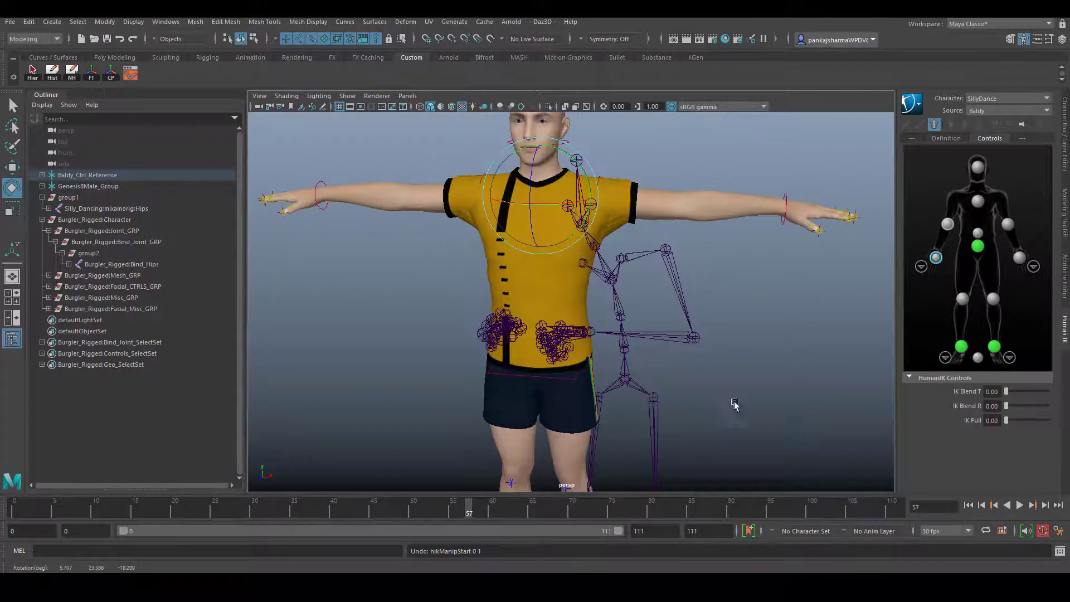
left_click(734, 405)
scroll(735, 410, "down", 6)
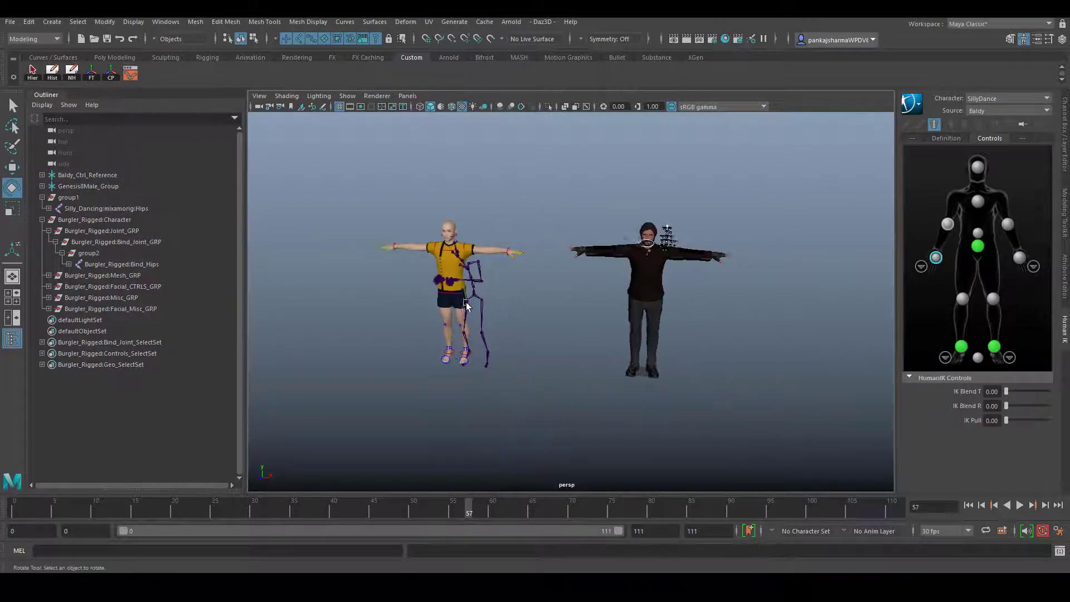
Dolly in on both characters and set the Time Slider back to frame 0.
scroll(527, 350, "up", 3)
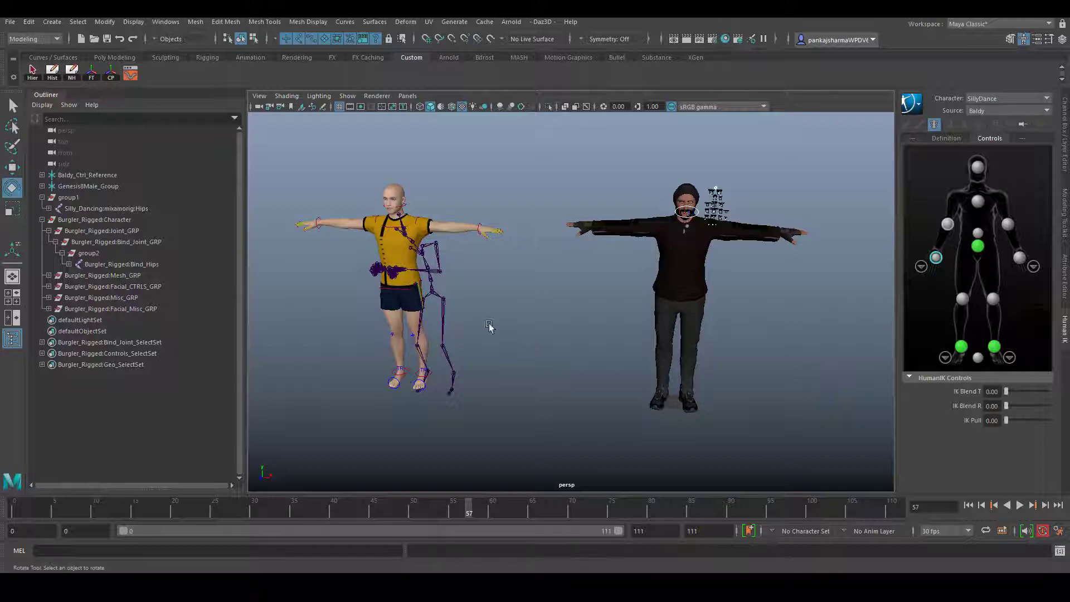
scroll(471, 337, "up", 3)
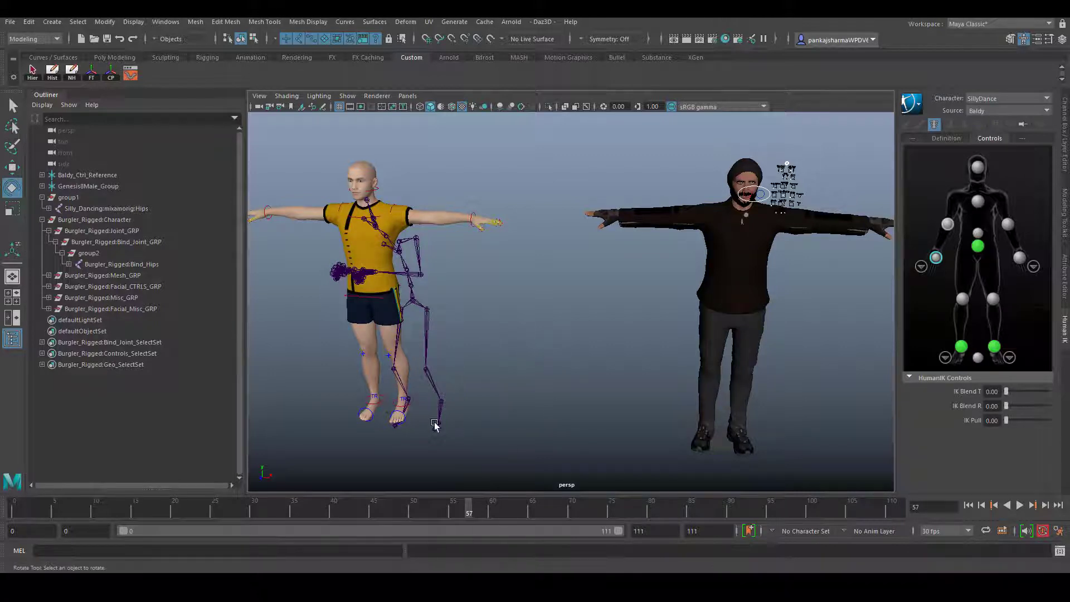
scroll(473, 357, "up", 4)
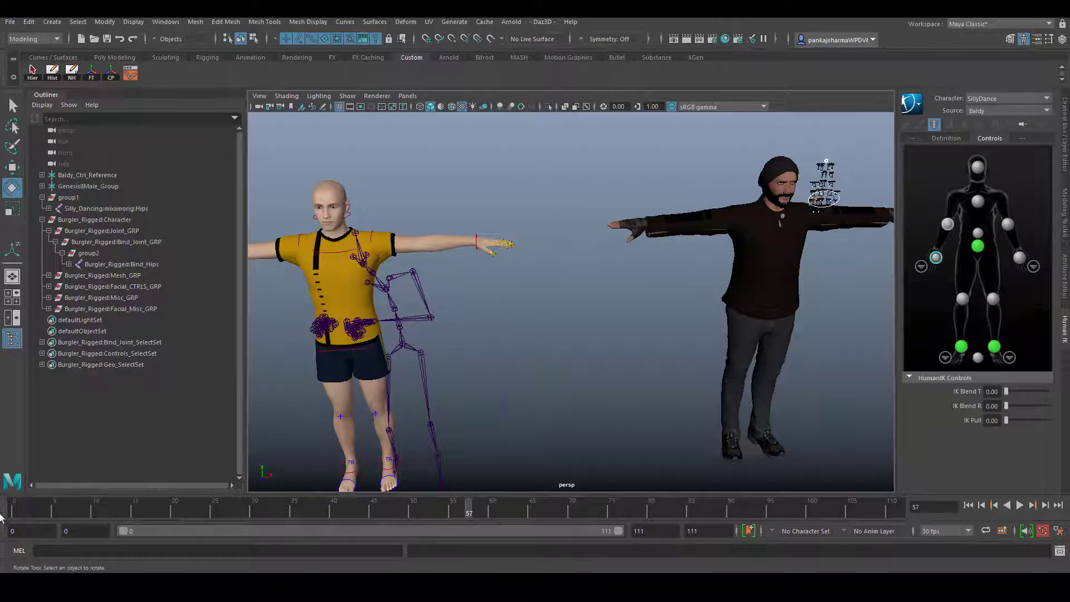
left_click(17, 512)
Set SillyDance's HumanIK source to None, detaching the mocap skeleton from Baldy.
left_click(985, 109)
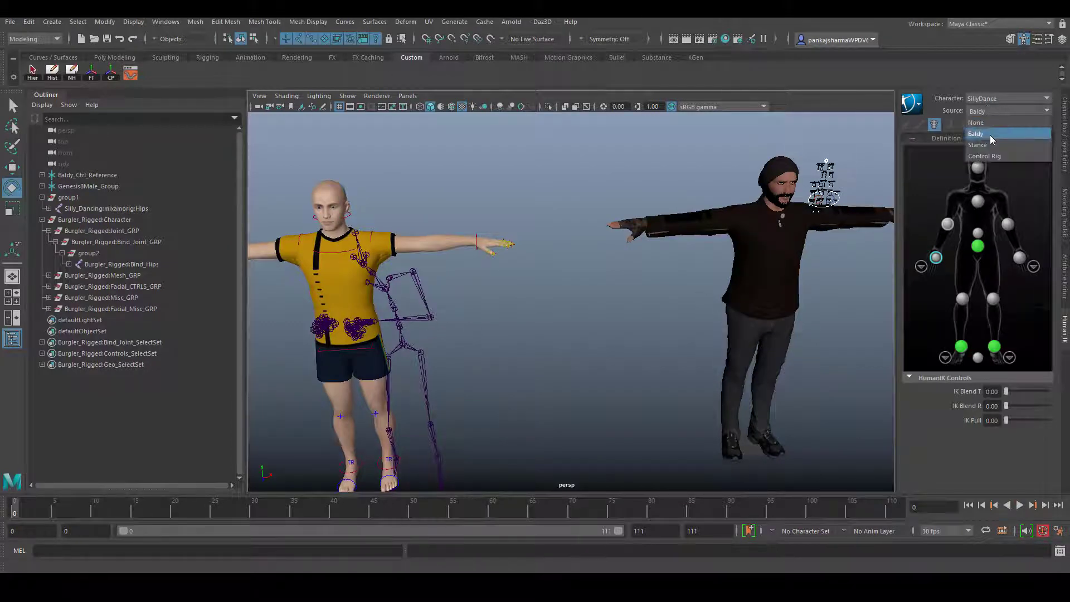
left_click(976, 123)
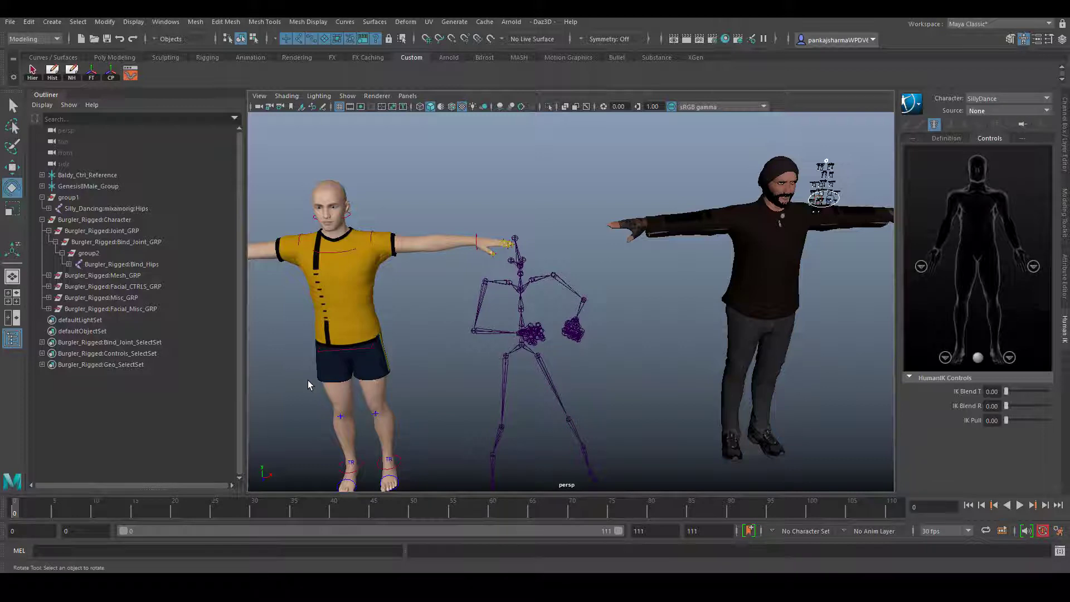
left_click(998, 101)
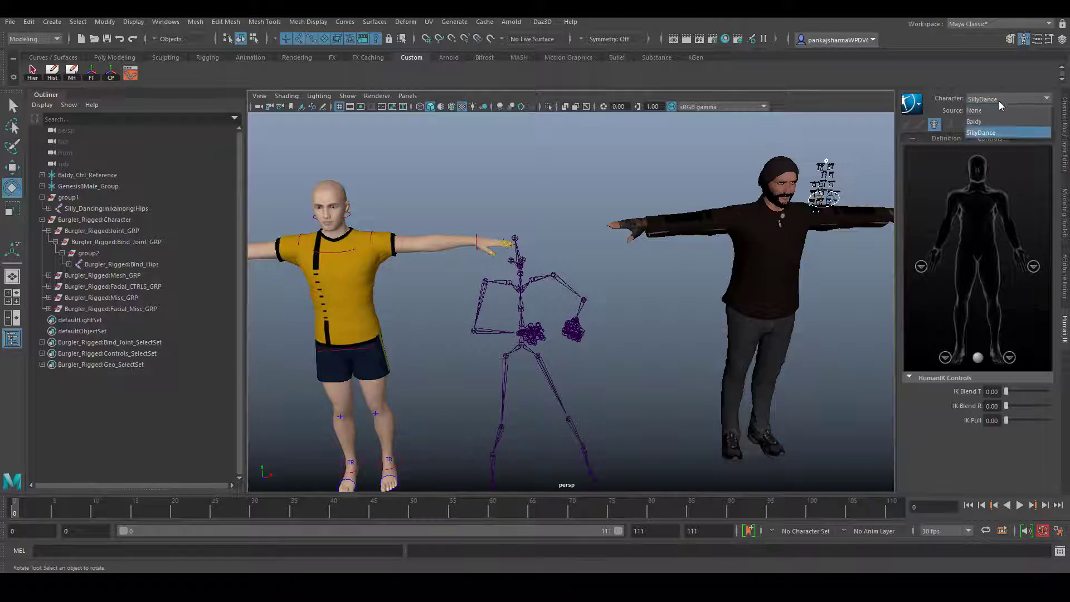